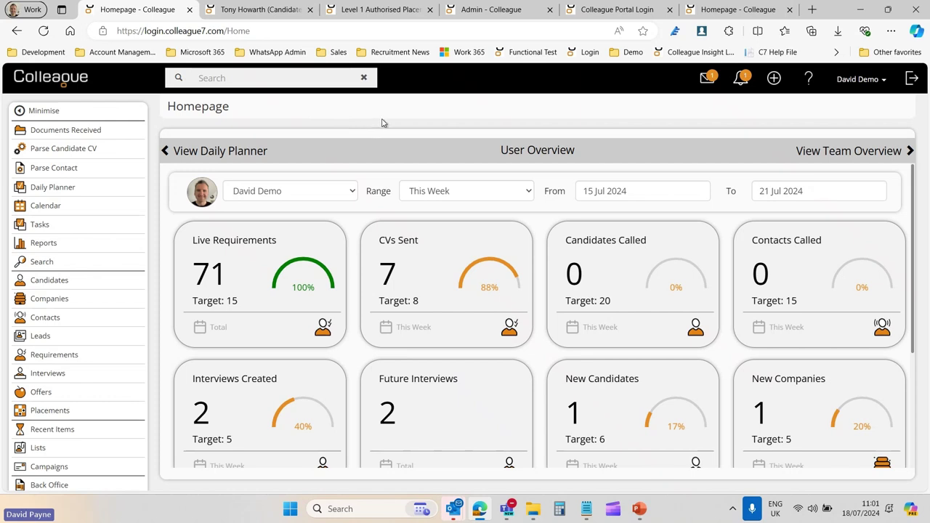
Step: Mark the upgrade announcement in the notifications list as unread and close the list
click(742, 83)
click(902, 208)
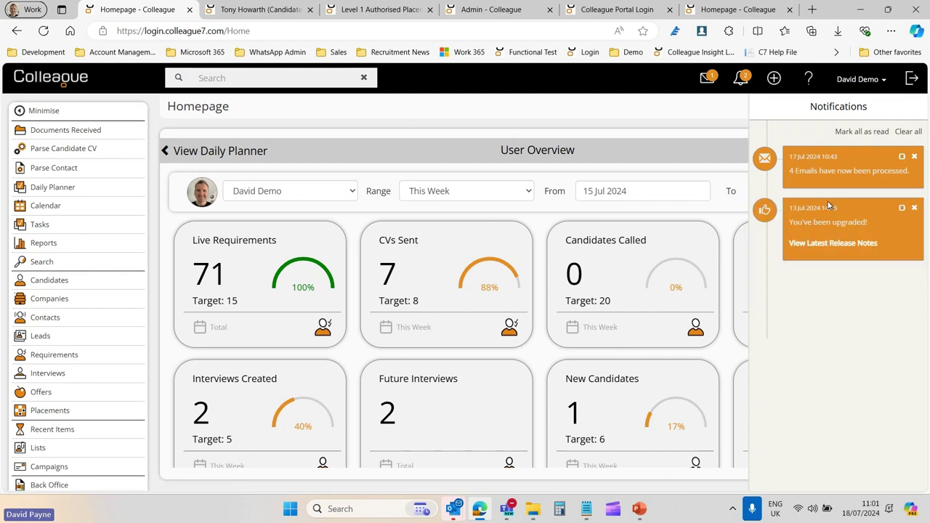
click(742, 85)
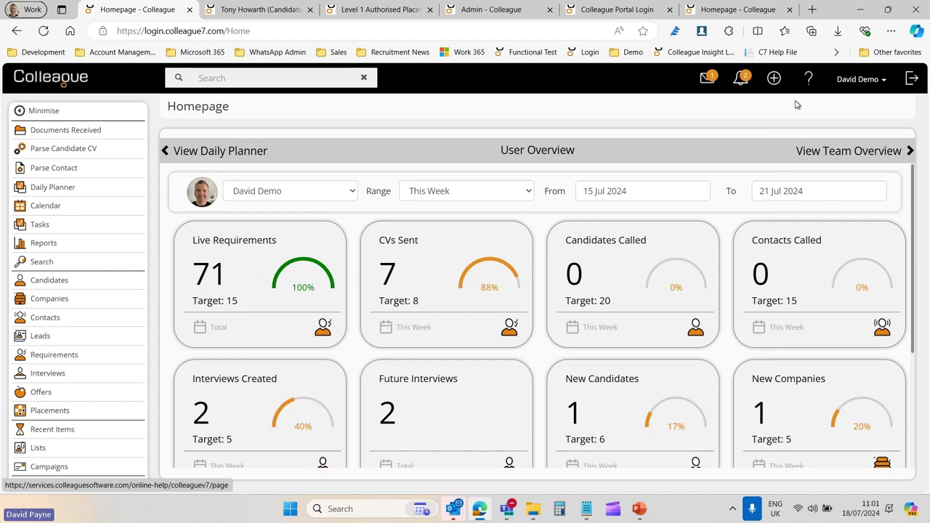
Step: Open the online help's release notes for current release 24.06.02 and find the 'Save as Draft' email enhancement
click(810, 82)
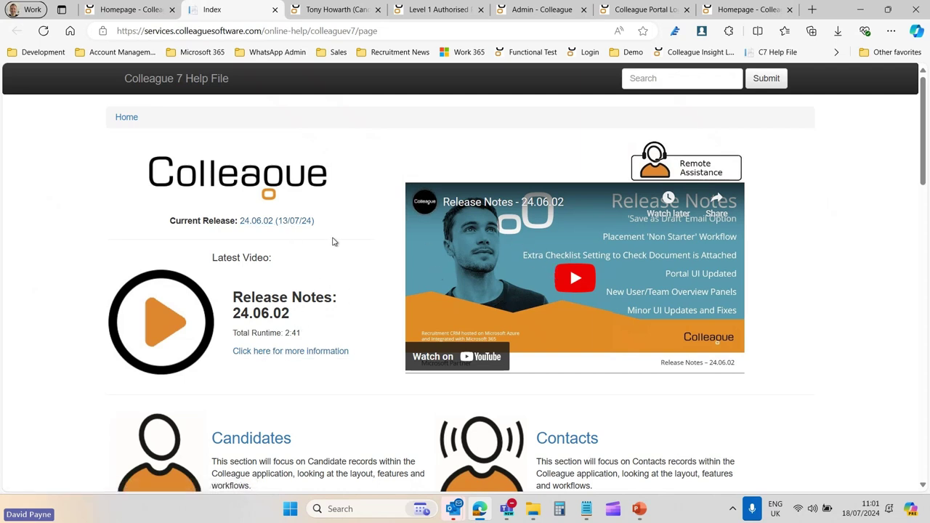
click(267, 226)
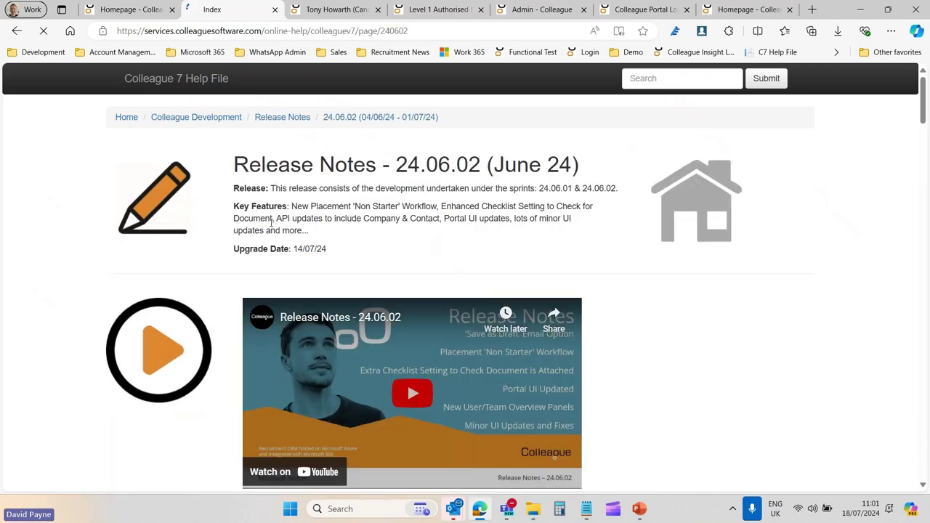
scroll(664, 281, down, 4)
scroll(667, 282, down, 8)
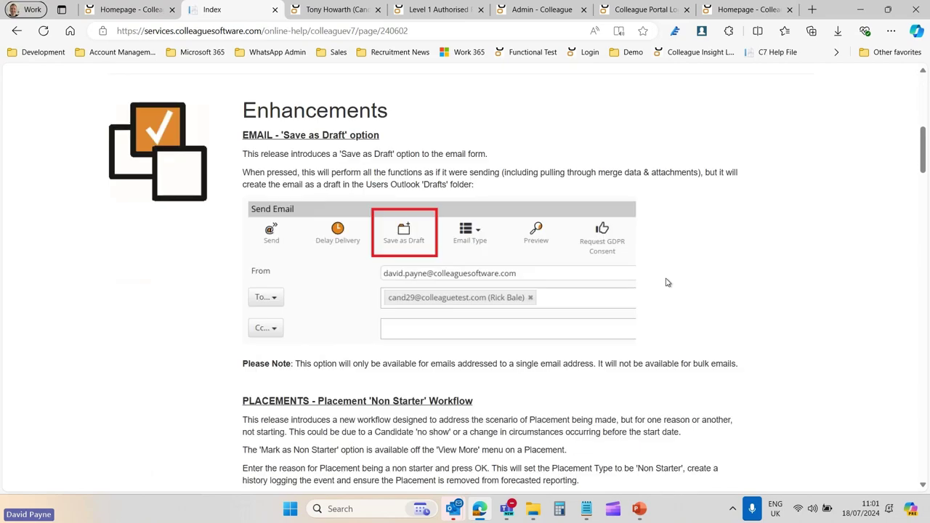
scroll(667, 282, up, 12)
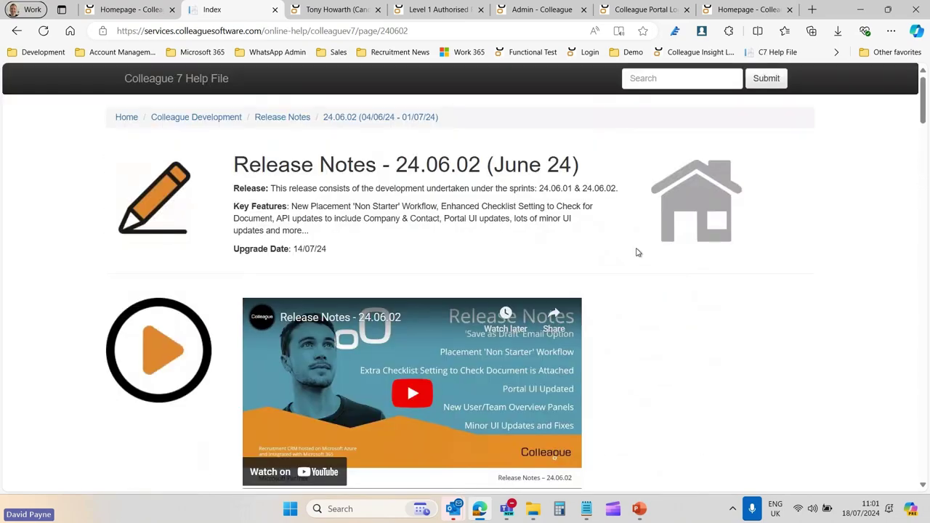
drag(926, 124, 923, 167)
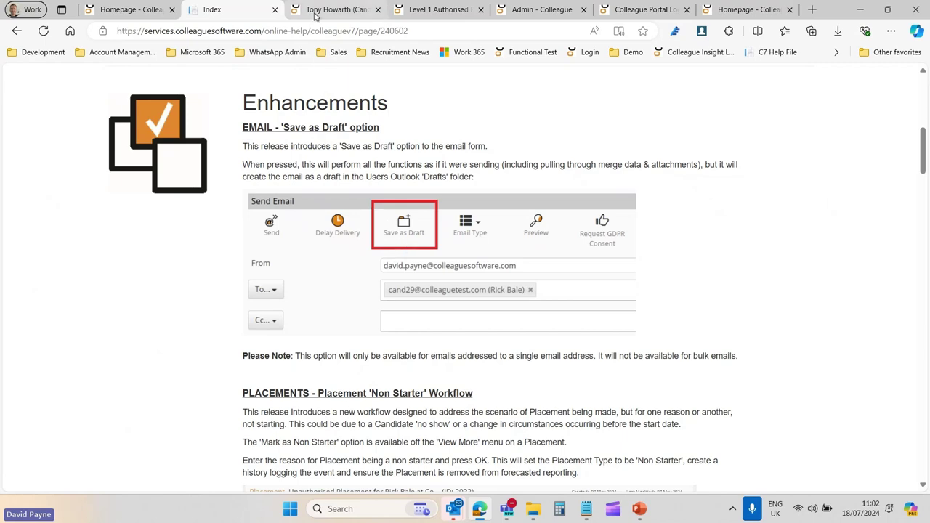
Step: Start a new email from the open candidate record with the subject "Example"
click(336, 10)
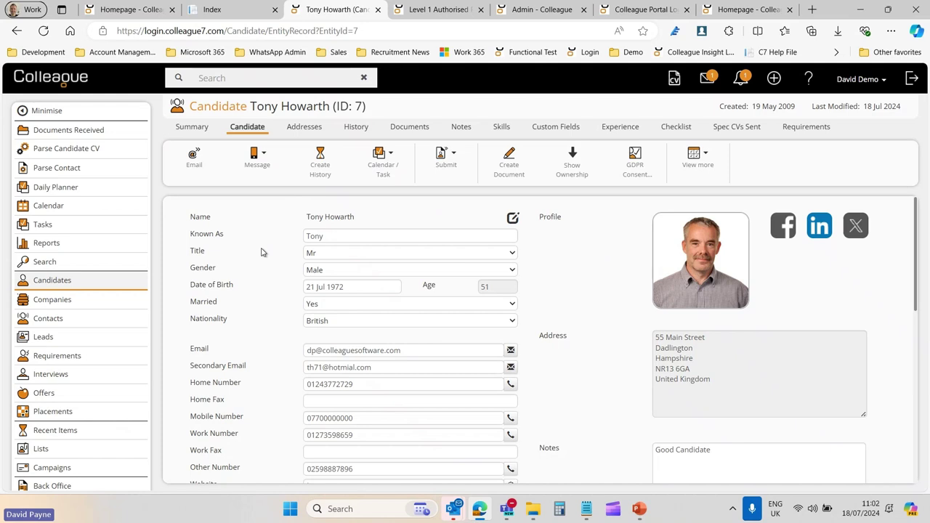
click(193, 158)
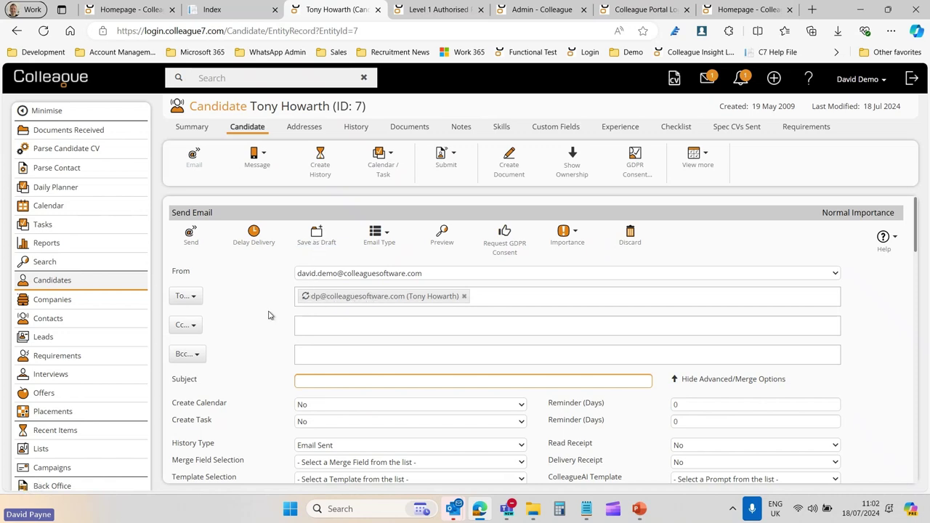
scroll(264, 312, down, 2)
text(Example)
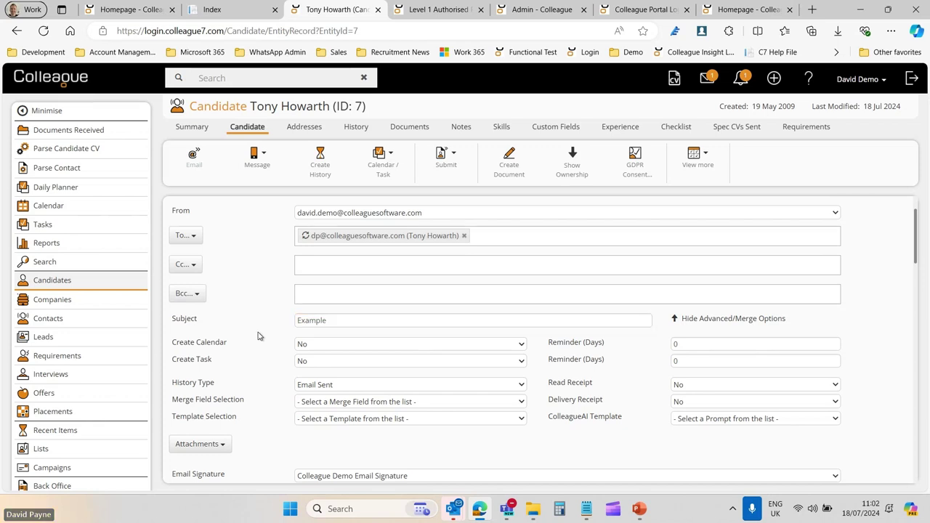
Step: Write the message as "Hi" with the Known As merge field and a comma, followed by the line "Hope you're well."
scroll(264, 344, down, 5)
click(331, 397)
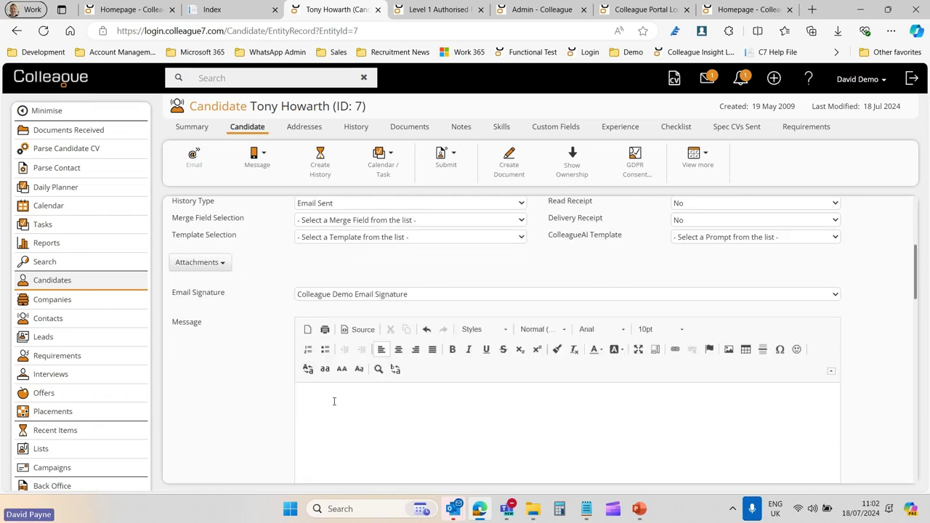
click(332, 220)
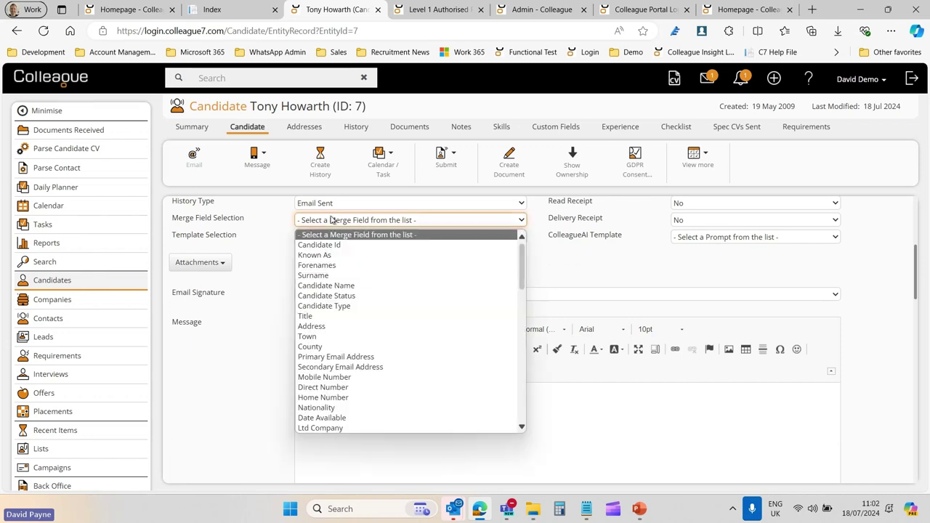
click(334, 259)
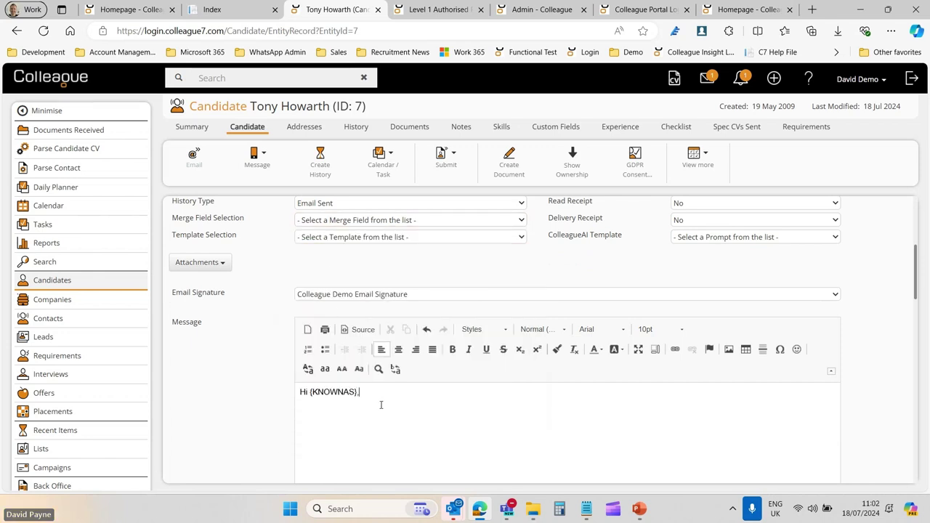
text(Hope you're well.)
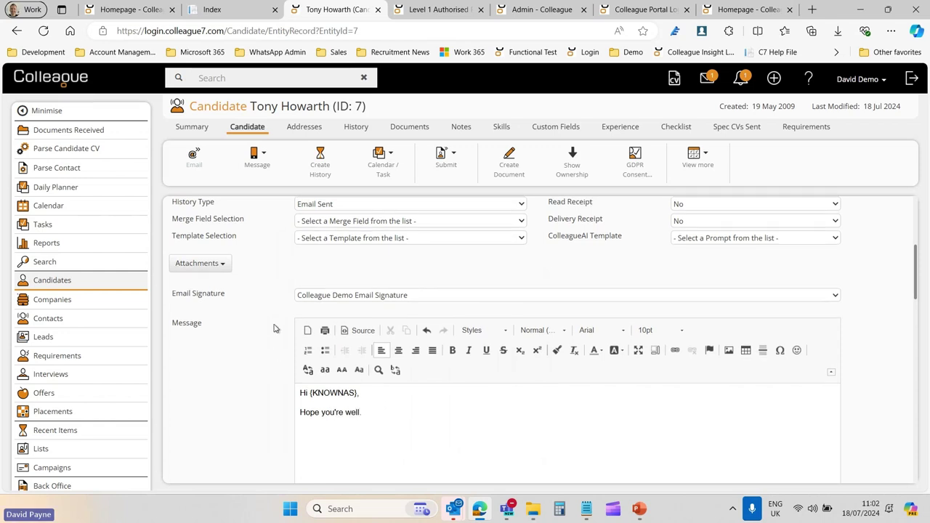
Step: Attach the stored document Colleague Leaflet.jpg to the email
scroll(273, 328, up, 3)
scroll(269, 328, down, 3)
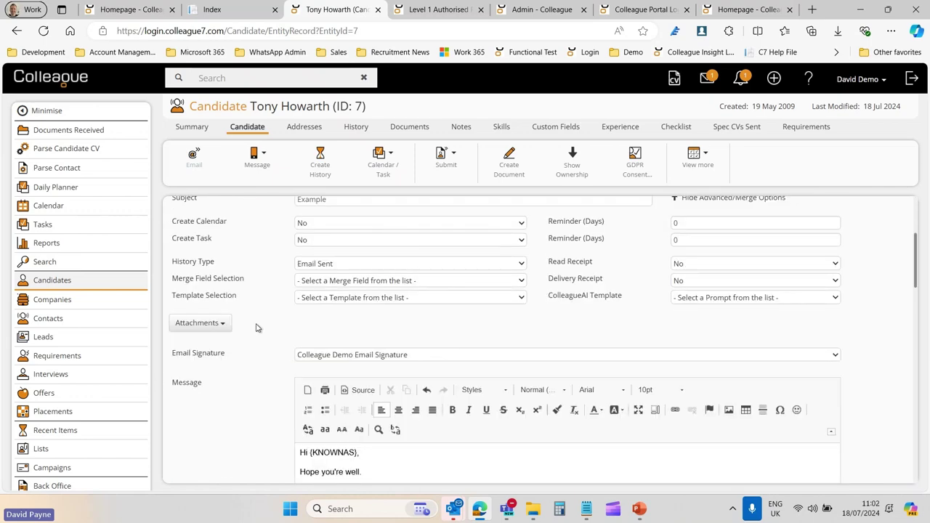
click(196, 323)
click(223, 343)
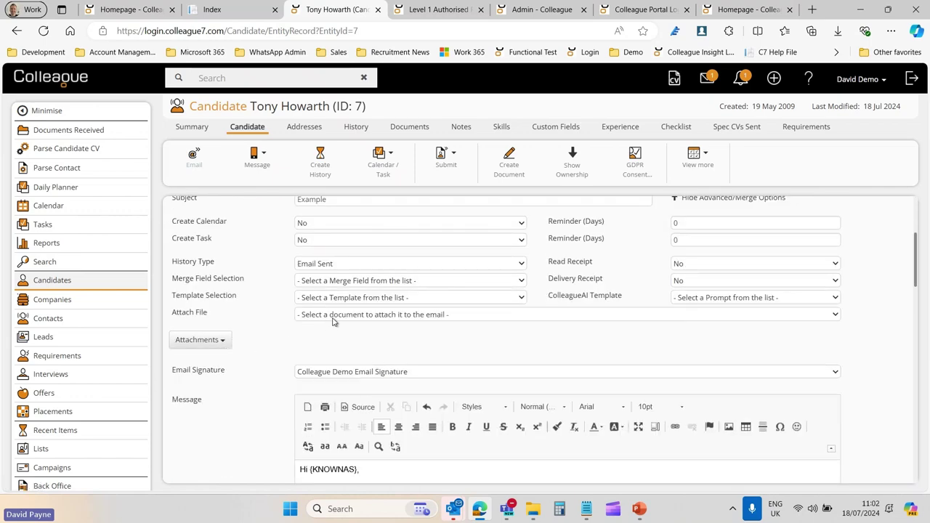
click(332, 318)
click(335, 339)
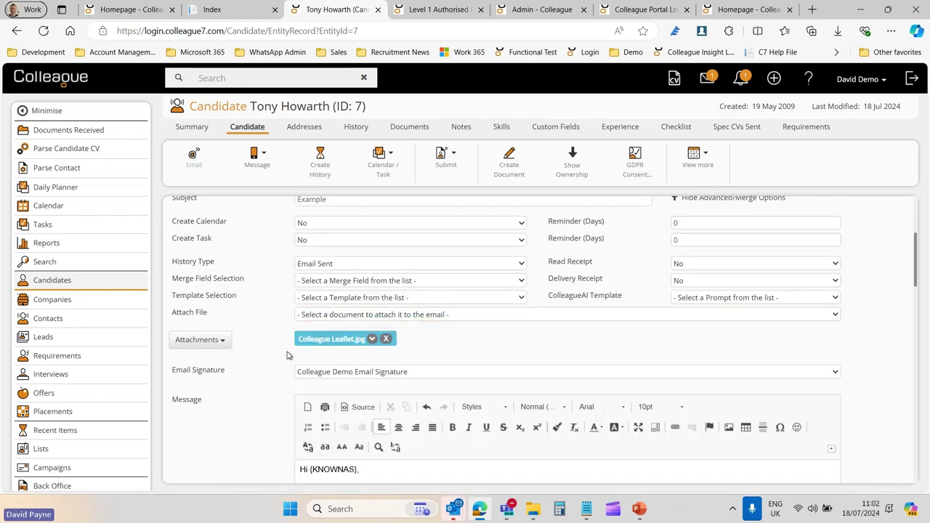
Step: Save the completed candidate email as a draft instead of sending it
scroll(278, 320, up, 1)
scroll(278, 320, up, 2)
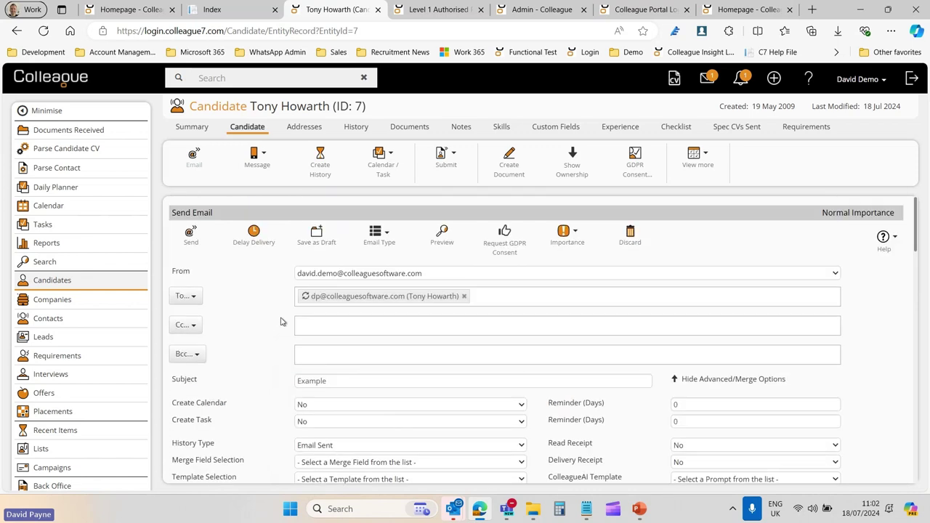
click(315, 245)
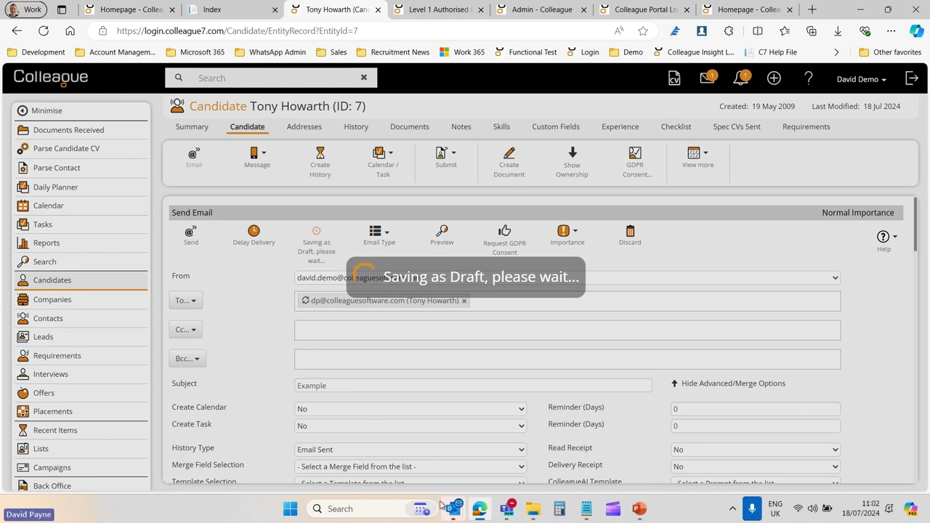
Step: Switch to Outlook, check the "Example" email in the Drafts folder, and return to the candidate record
mouse_move(456, 515)
click(328, 434)
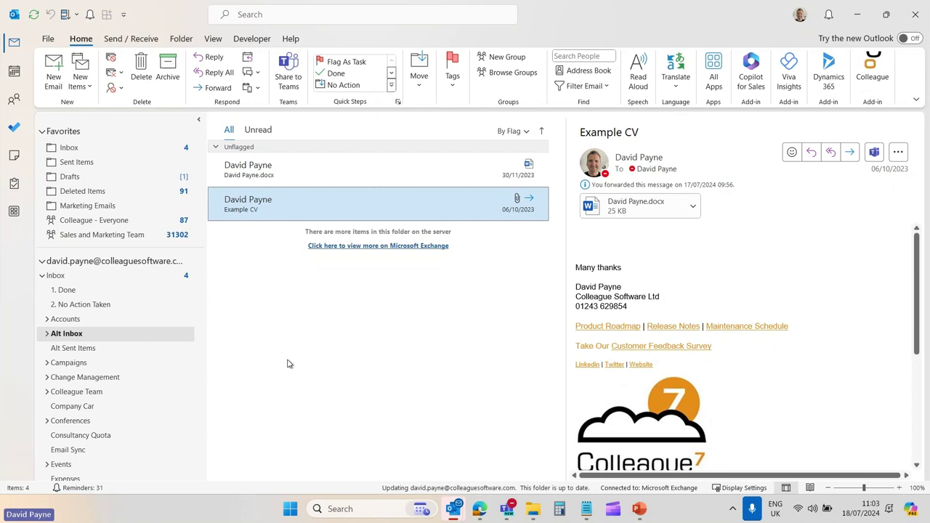
click(79, 181)
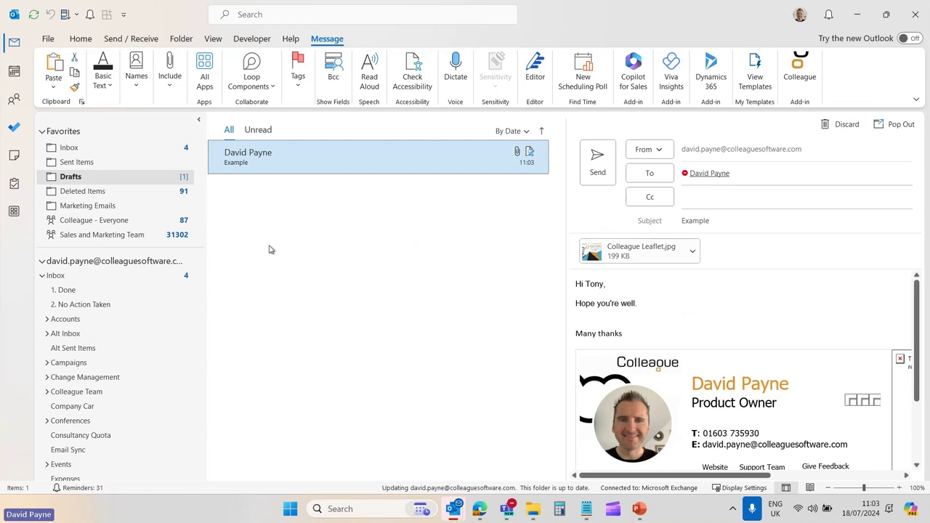
click(855, 14)
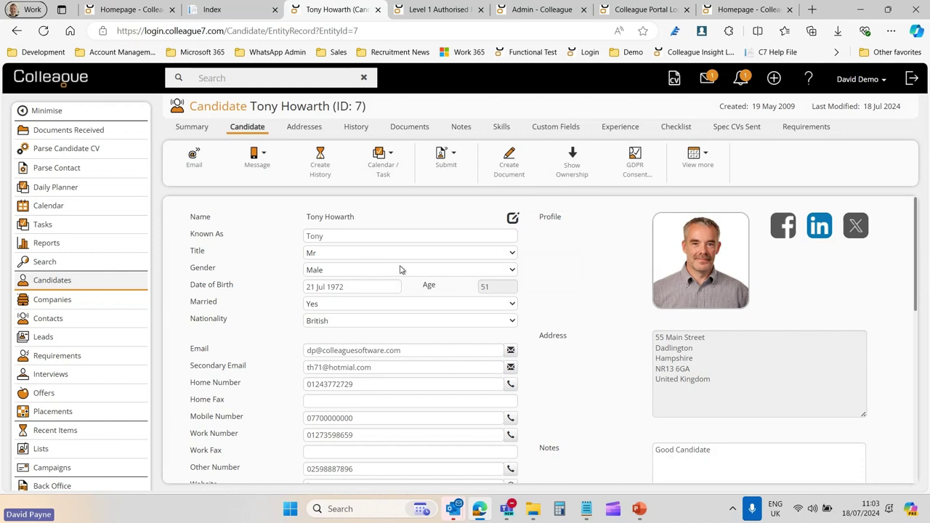
Step: Return to the release notes and read the section on the Placement 'Non Starter' Workflow
click(219, 13)
scroll(374, 256, down, 5)
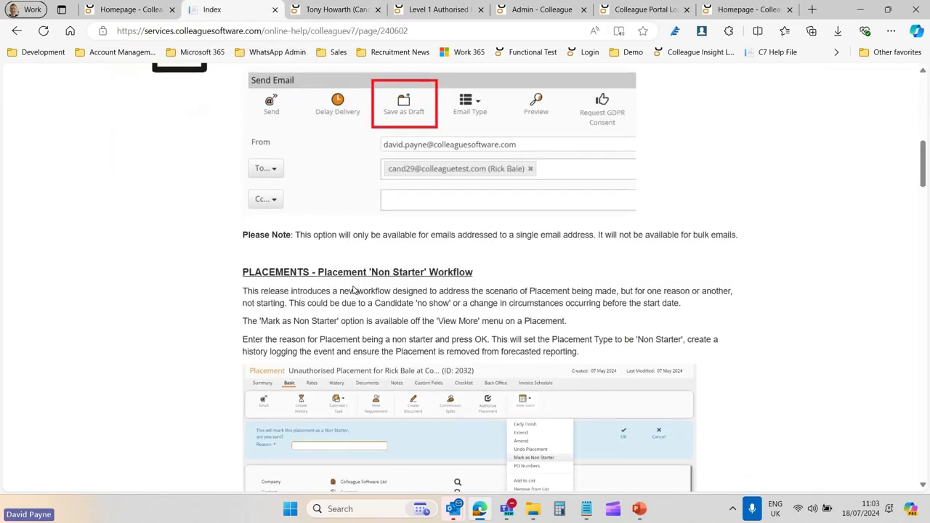
scroll(374, 256, down, 1)
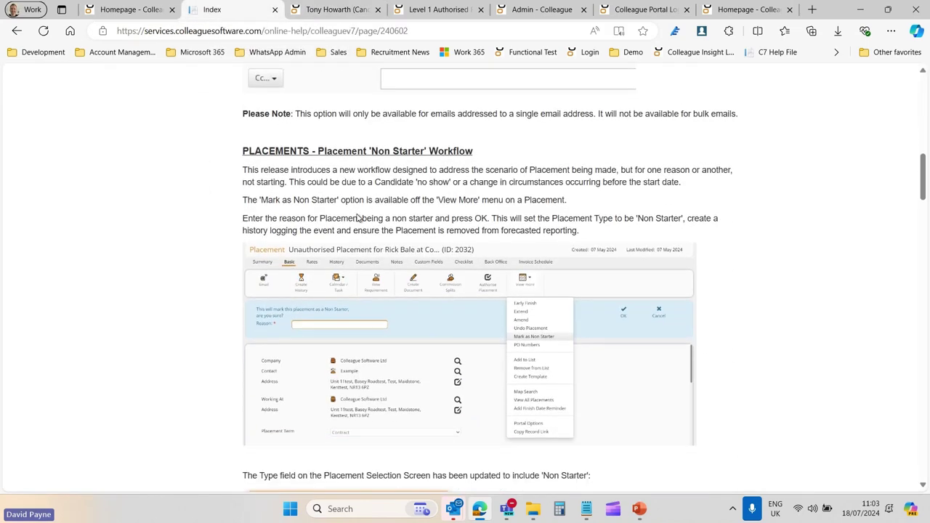
drag(318, 151, 494, 154)
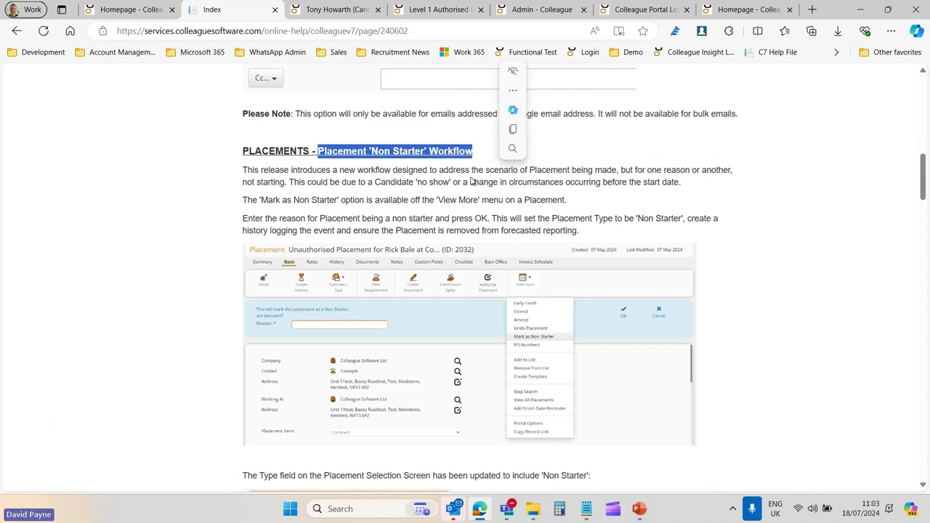
click(399, 195)
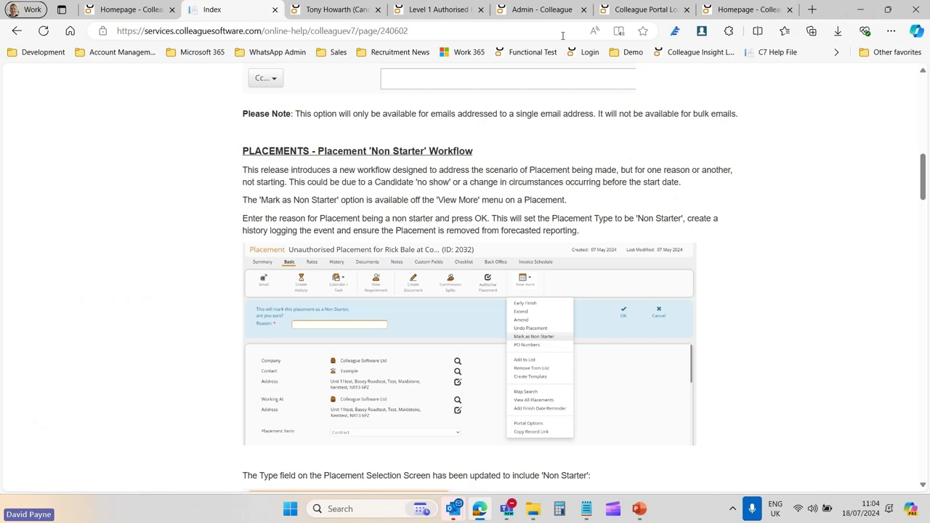
Step: Switch to the open Level 1 Authorised Placement record for the Java Developer contract and look over its details
click(887, 14)
key(ctrl+4)
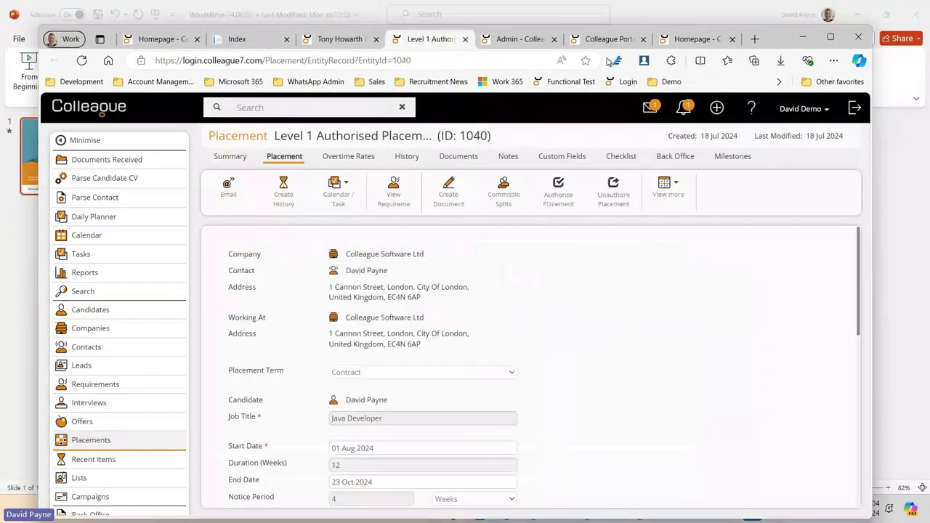
click(829, 39)
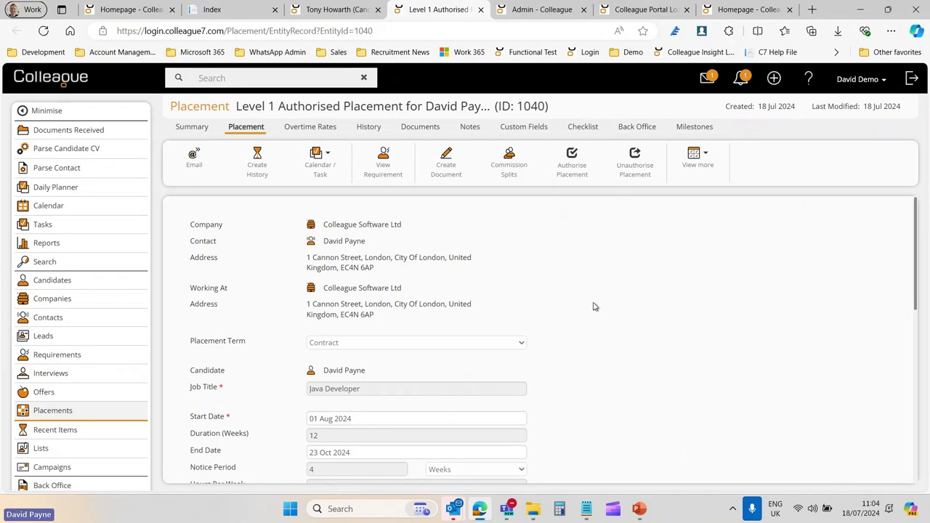
scroll(593, 306, down, 1)
scroll(593, 307, up, 1)
Step: Mark the placement as a Non Starter with the reason "Did not show. Found another job."
click(696, 164)
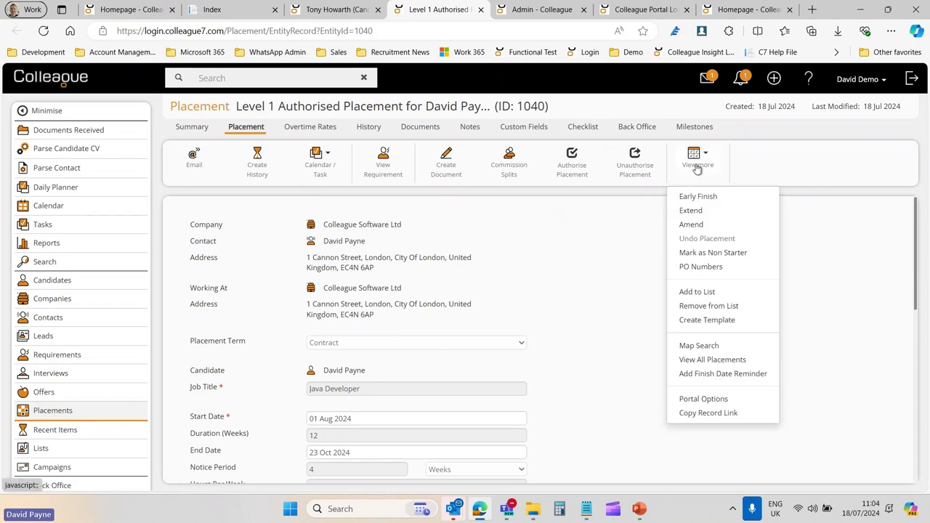
click(729, 254)
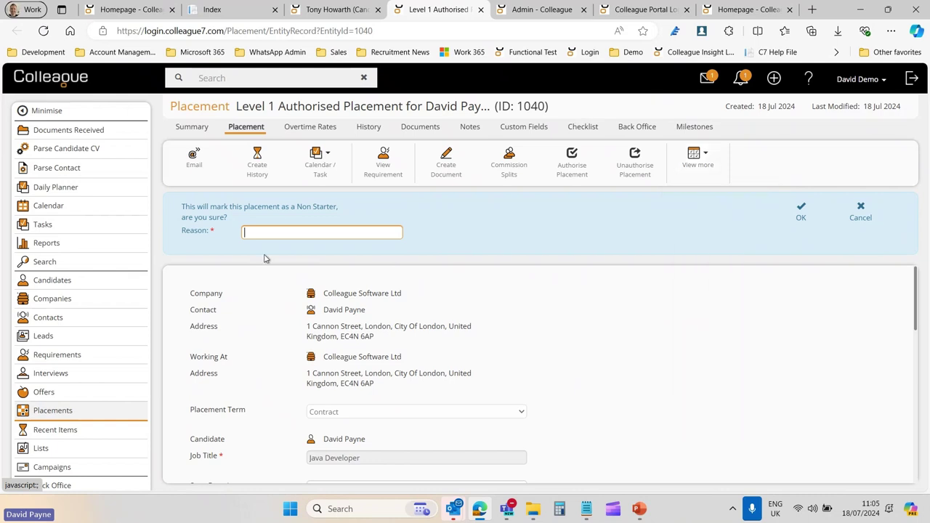
click(256, 231)
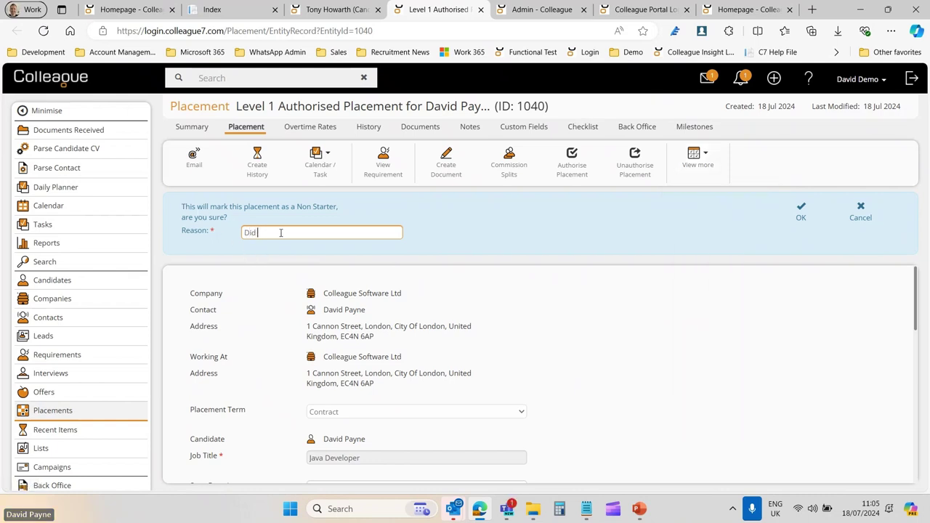
text(Did not show. Found nad)
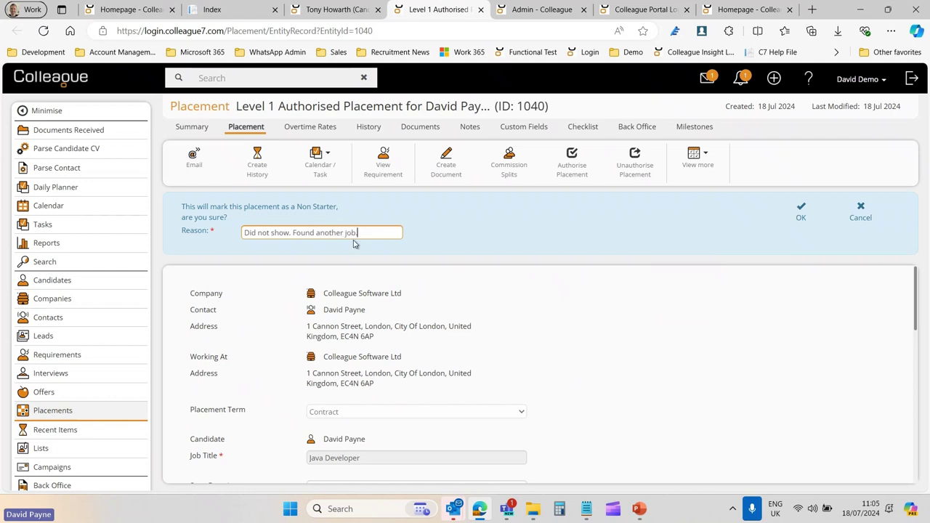
click(800, 221)
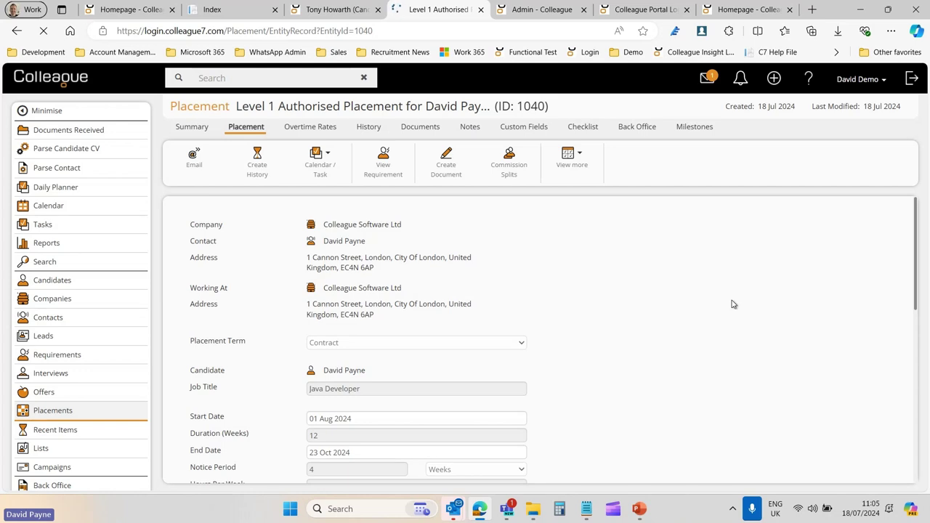
Step: Open the 'Placement Marked as Non Starter' entry in the placement's history to check its details
click(369, 127)
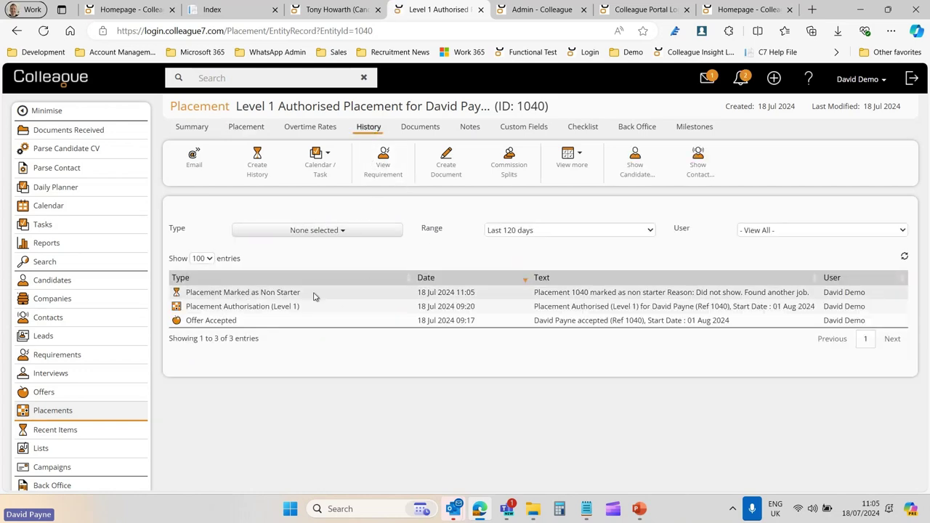
mouse_move(526, 299)
click(499, 298)
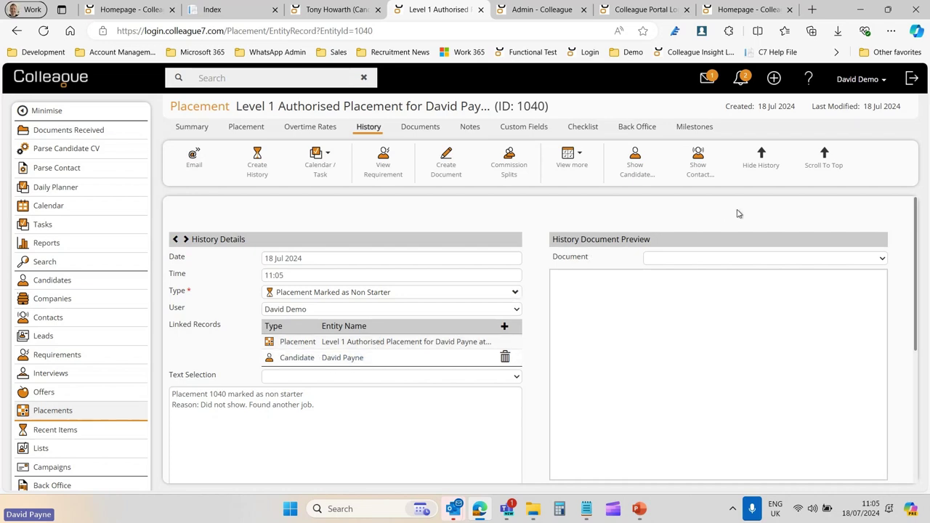
Step: Close the placement's history entry and search the Placement Selection screen for placements of type Non Starter
click(761, 162)
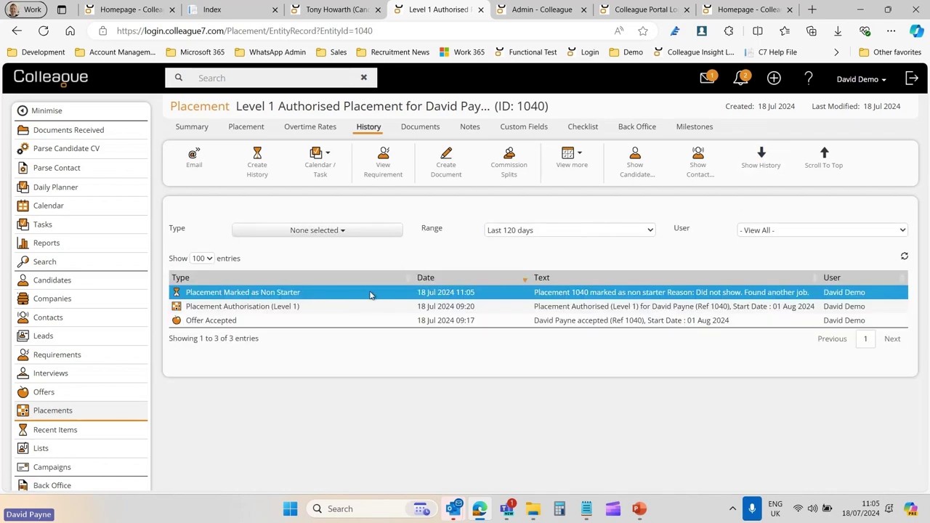
click(247, 129)
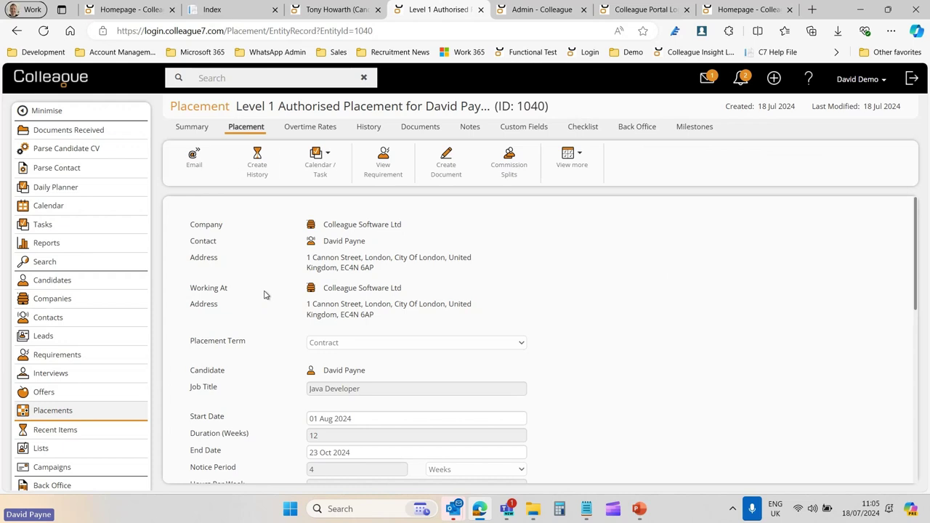
click(53, 411)
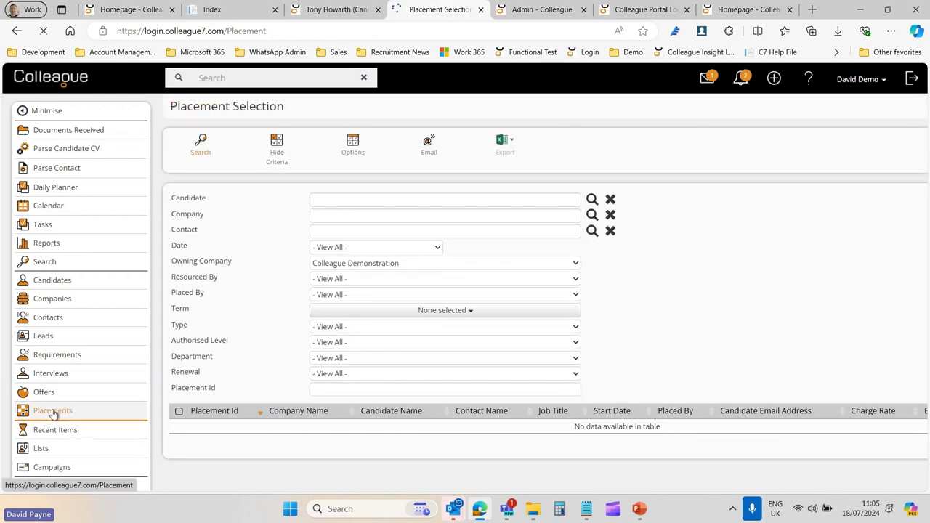
click(306, 328)
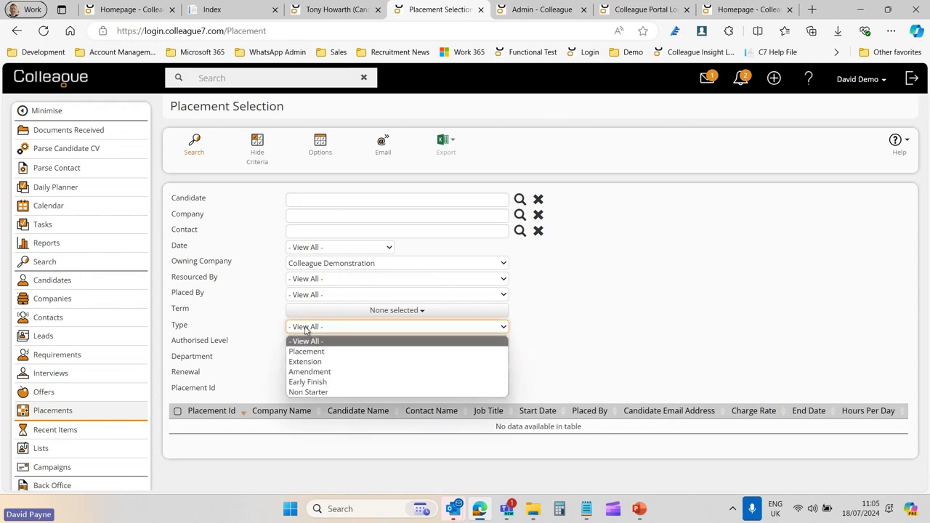
click(318, 392)
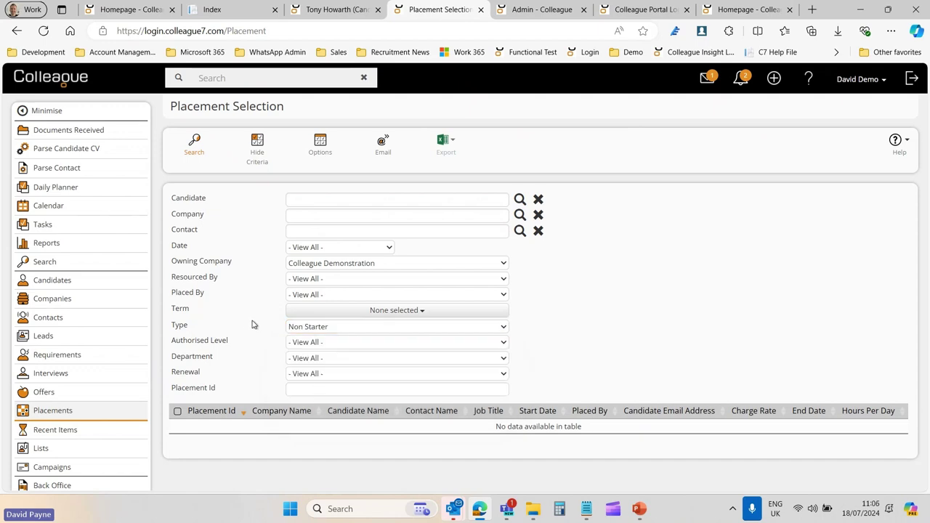
click(196, 154)
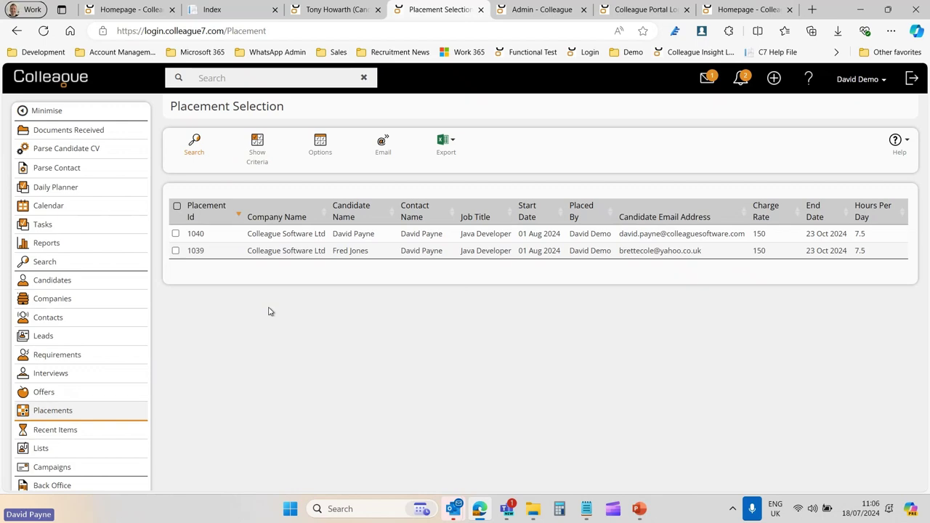
click(257, 154)
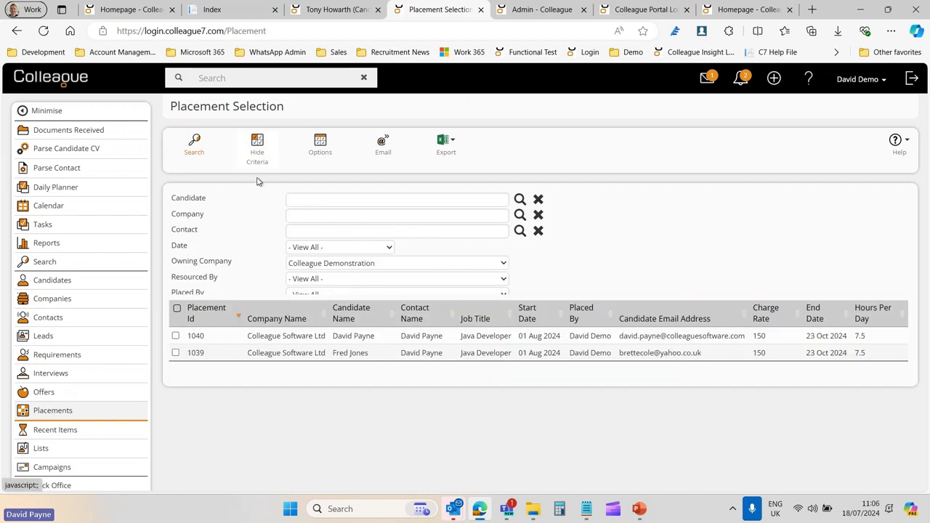
click(250, 159)
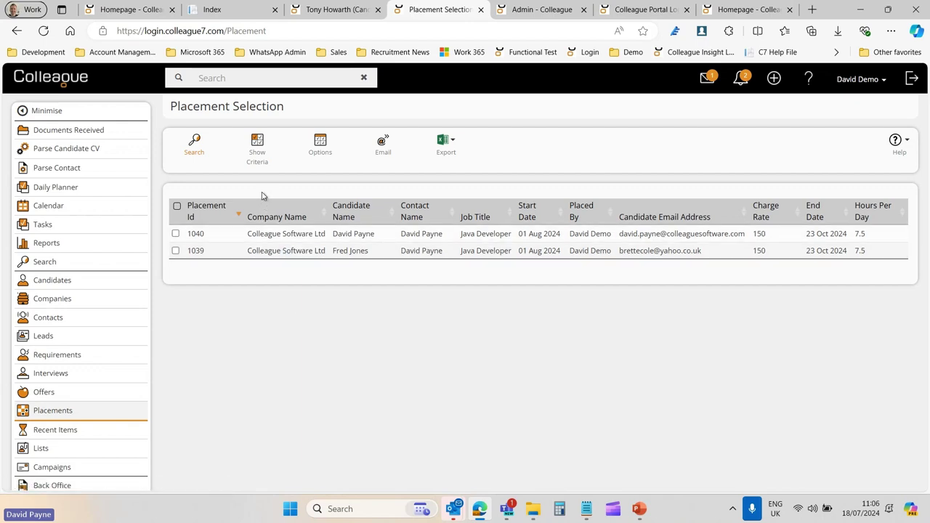
Step: Return to the release notes and read the Checklists section on the extra setting to check a document has been attached
click(218, 9)
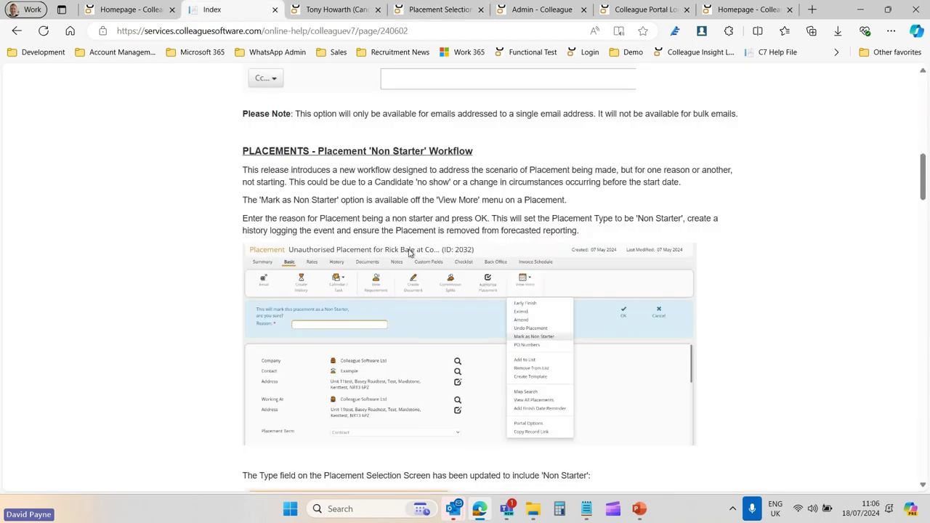
scroll(721, 329, down, 3)
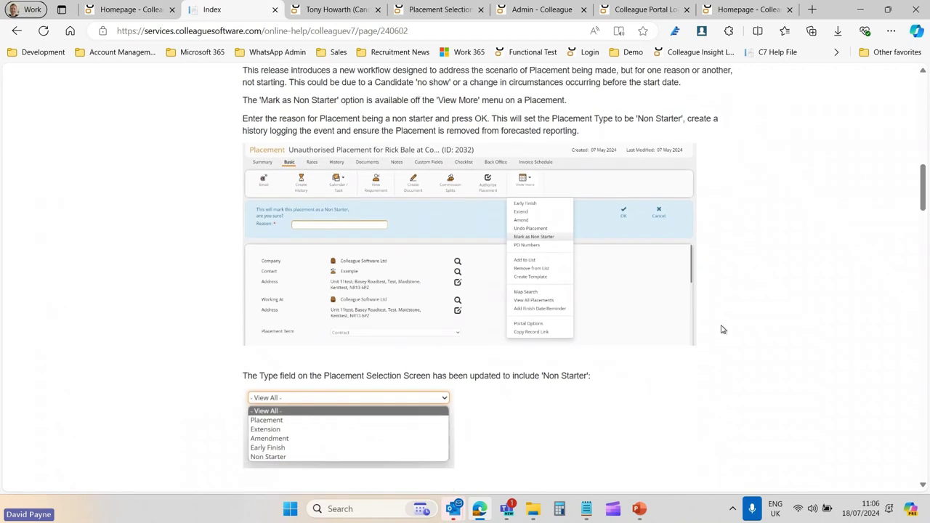
scroll(721, 330, down, 2)
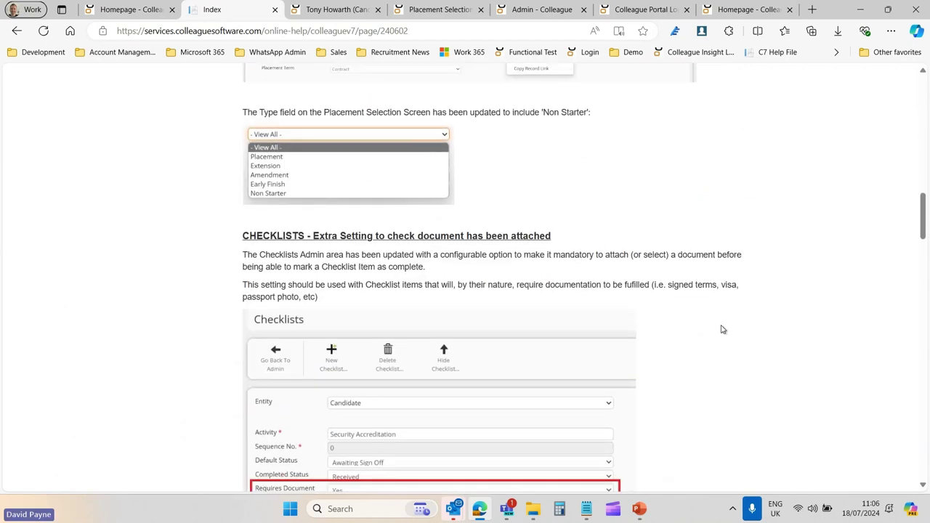
scroll(776, 333, down, 2)
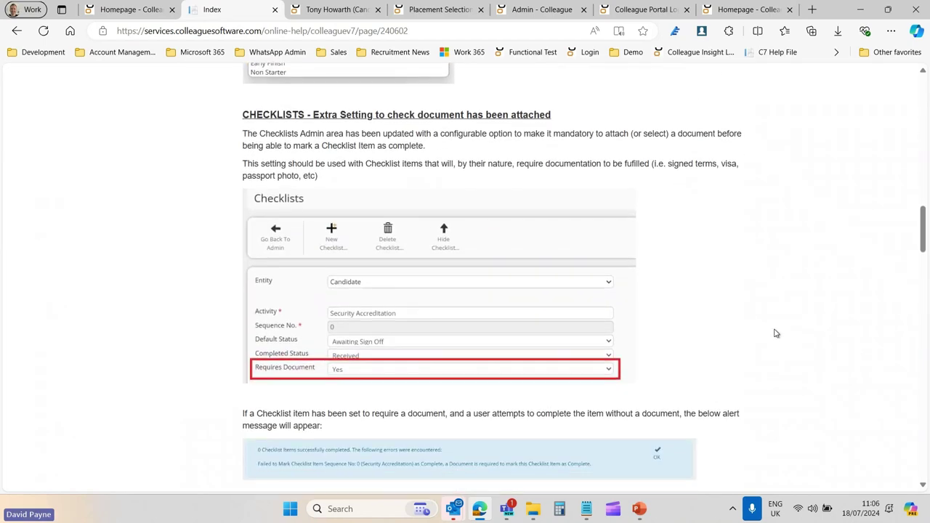
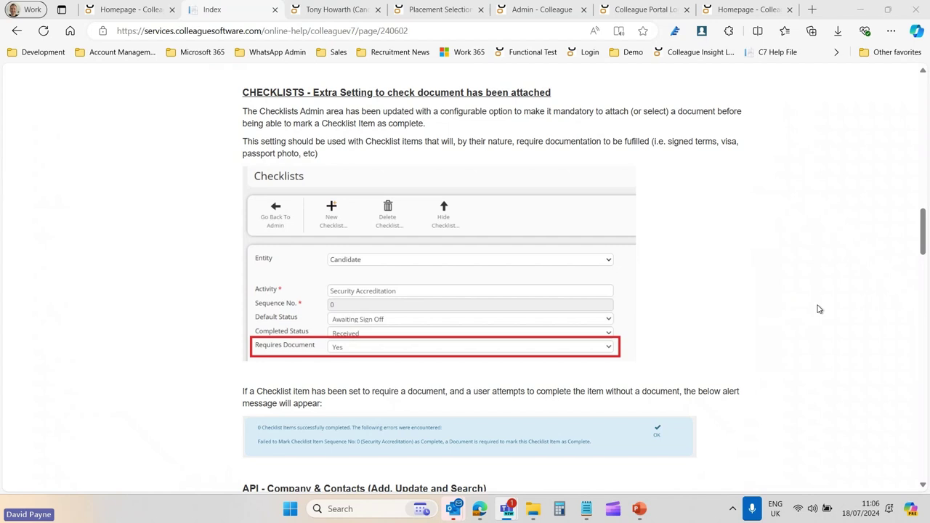
Step: Switch to the open candidate record and view its checklist items
click(328, 9)
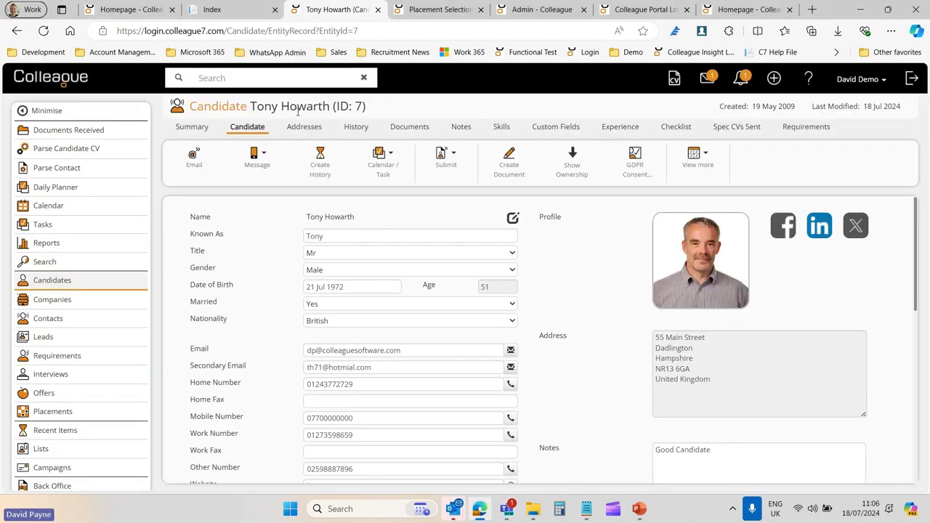
click(676, 128)
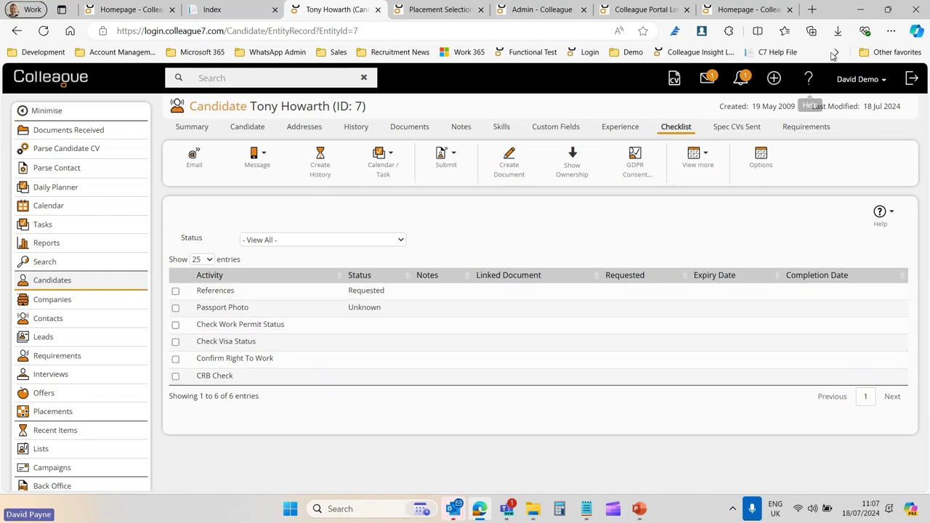
Step: Open the Checklists maintenance page from the Admin area and look over the entity types available, keeping Candidate
mouse_move(885, 16)
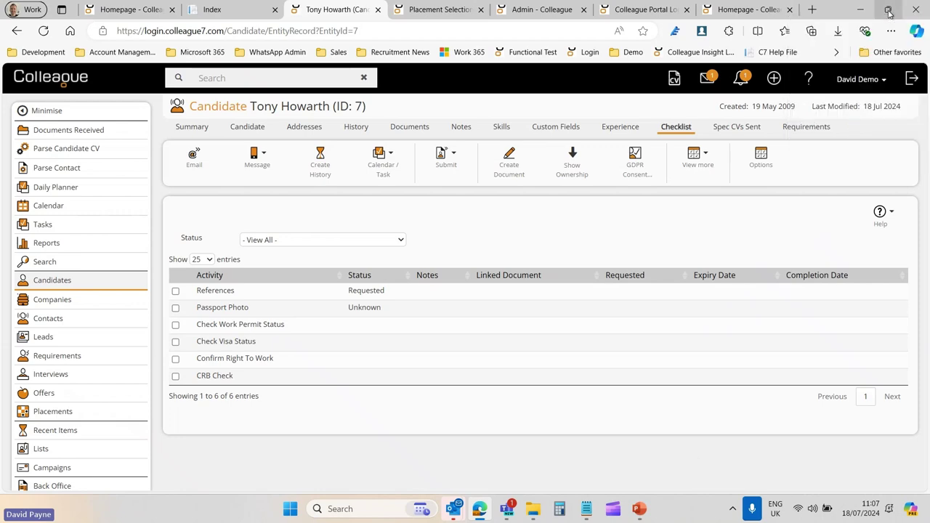
click(887, 11)
click(520, 38)
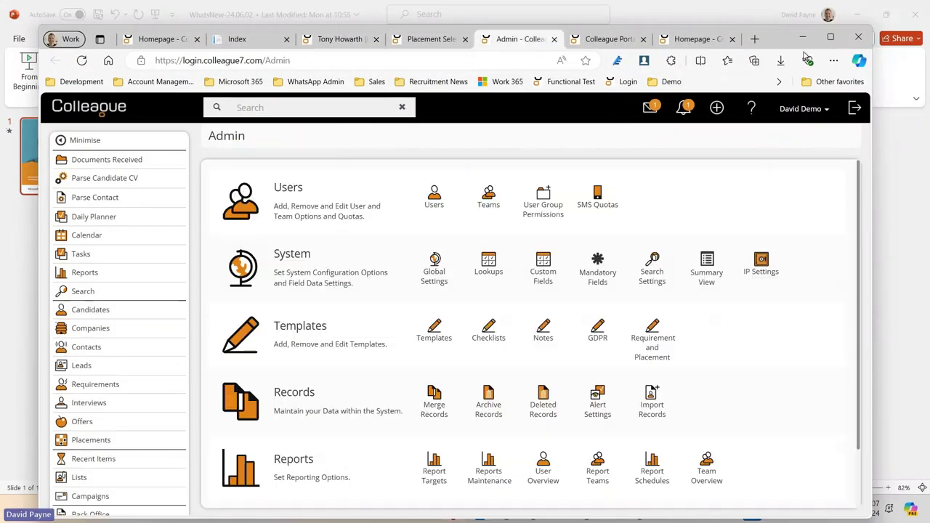
click(831, 38)
click(447, 308)
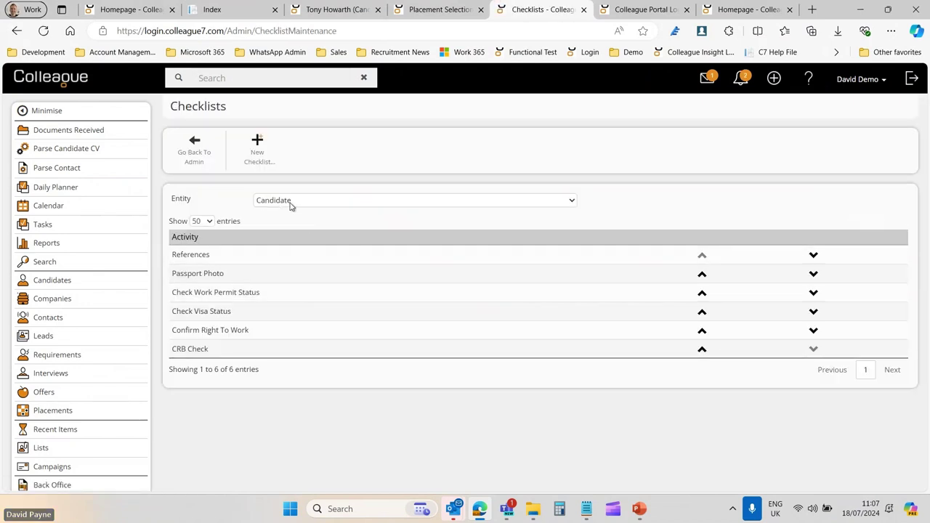
click(310, 205)
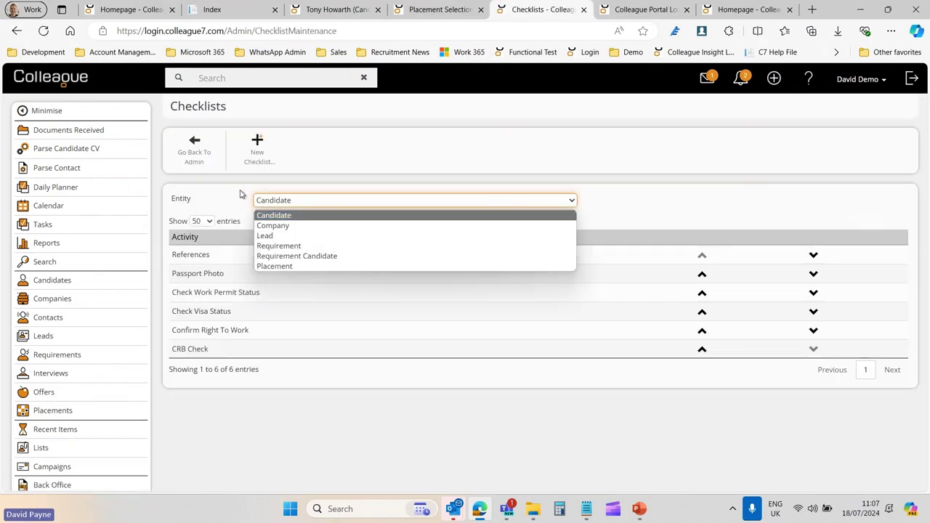
click(238, 202)
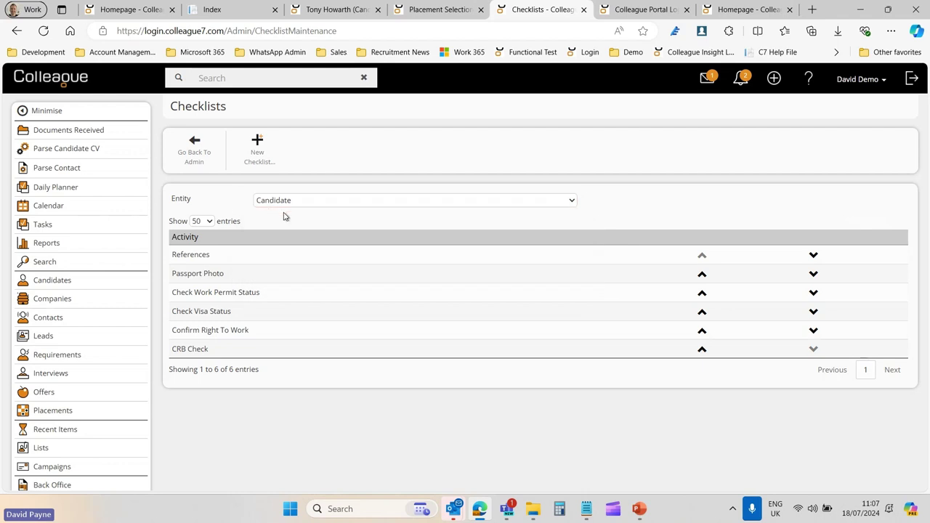
Step: Open the References item of the Candidate checklist and examine its Requires Document setting and its requirement and placement stage settings
click(220, 261)
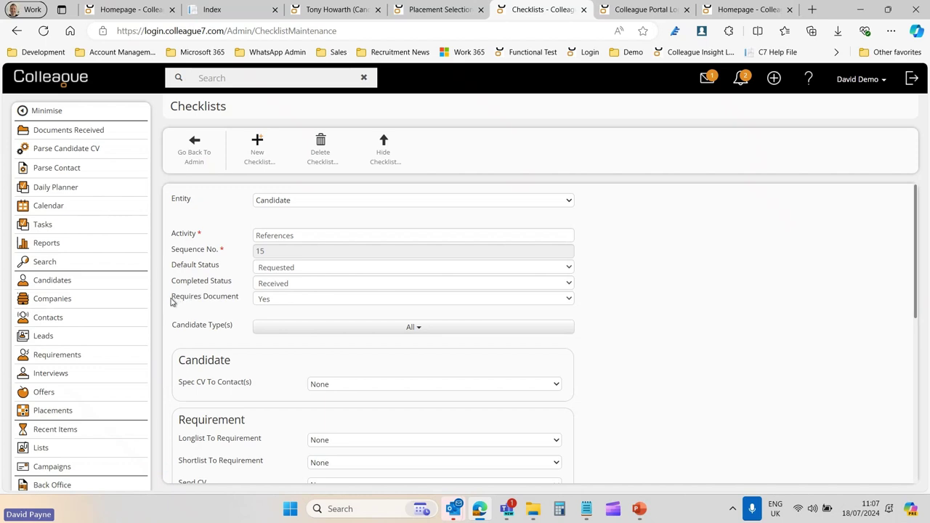
drag(173, 302, 224, 302)
click(222, 305)
scroll(247, 298, down, 2)
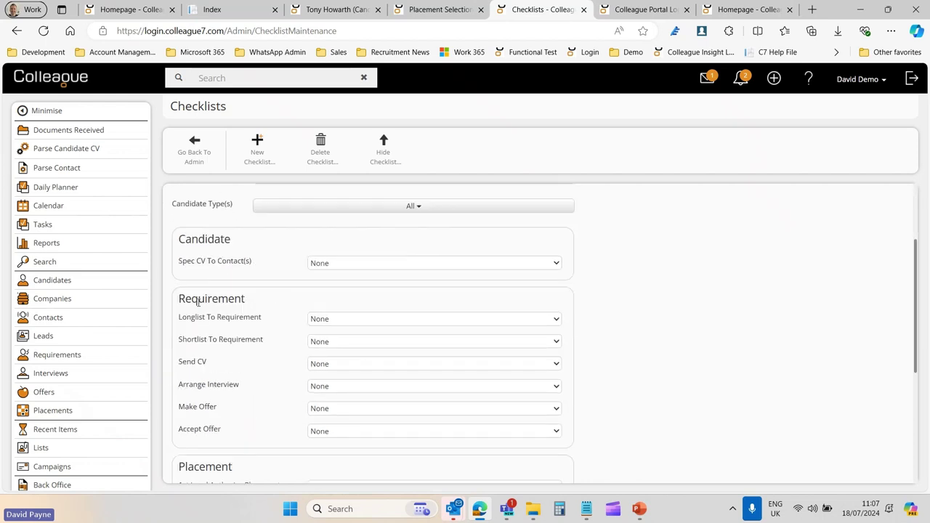
scroll(298, 406, down, 2)
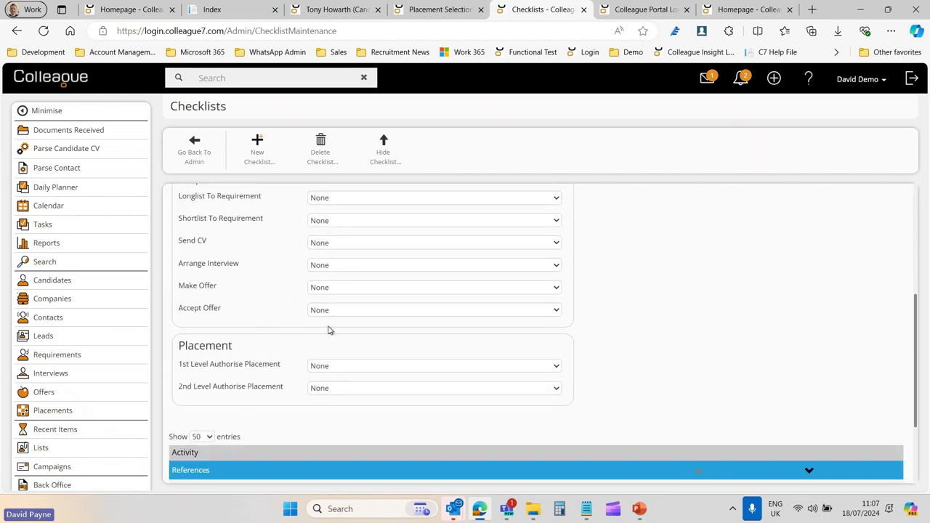
scroll(306, 312, up, 3)
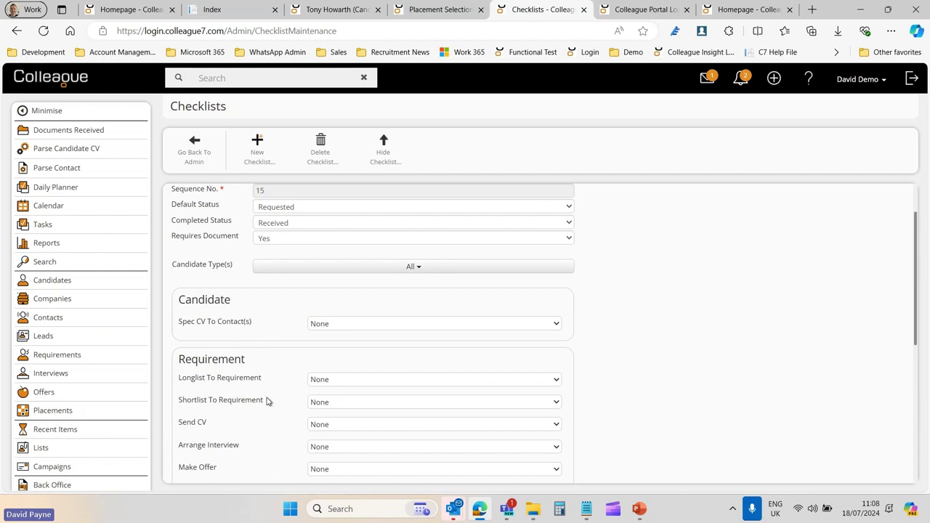
scroll(230, 269, up, 1)
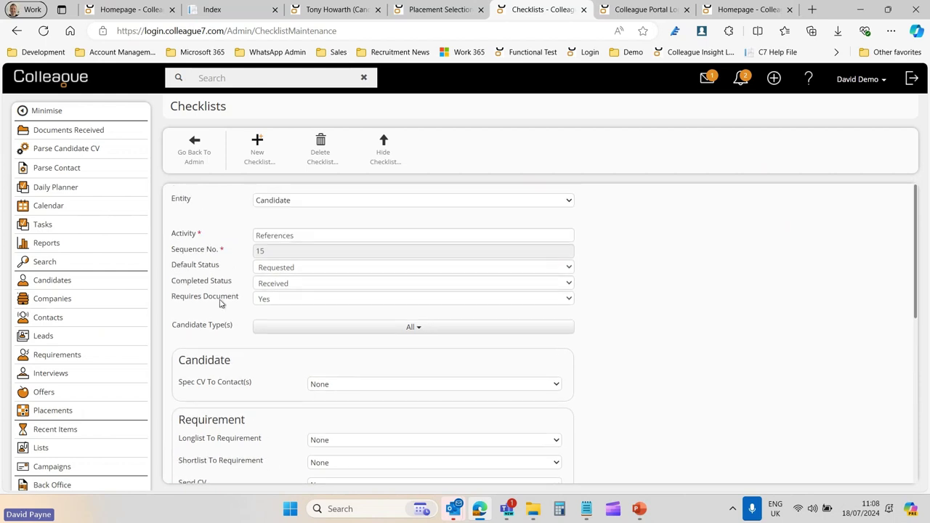
Step: Check the options offered for Longlist To Requirement on the References item, leave it unchanged, and hide the item's details
scroll(214, 320, down, 3)
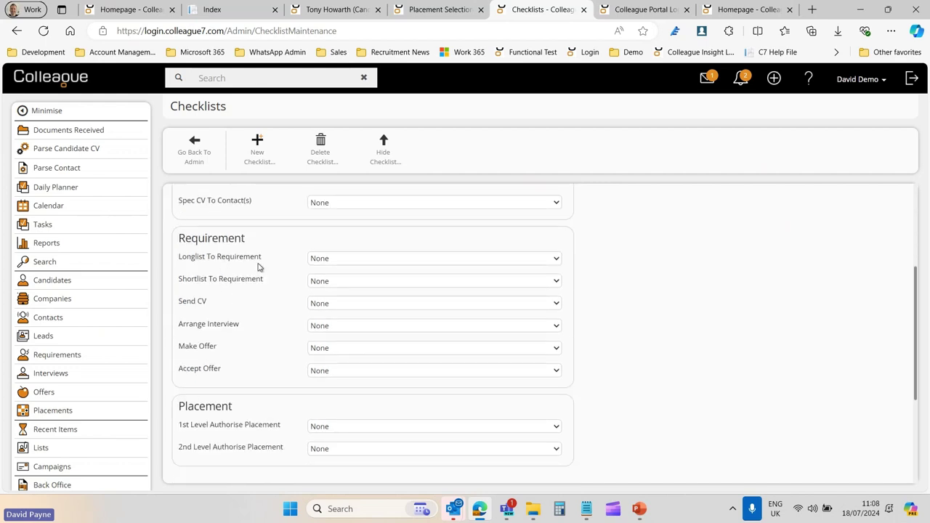
click(344, 260)
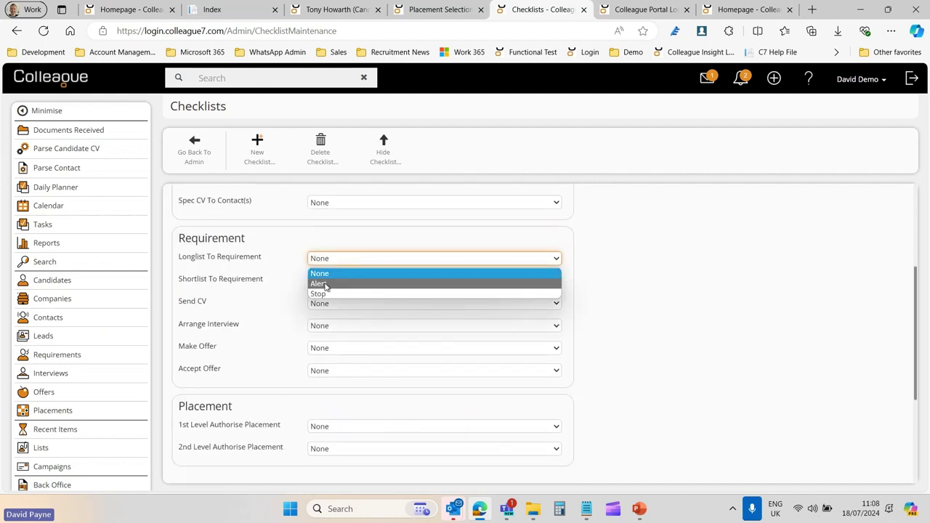
click(290, 262)
scroll(274, 295, up, 2)
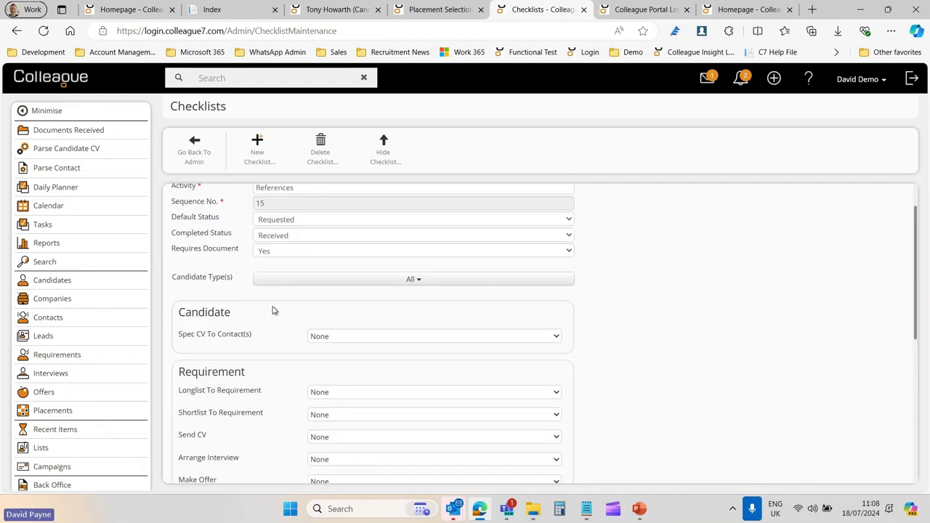
scroll(273, 311, up, 1)
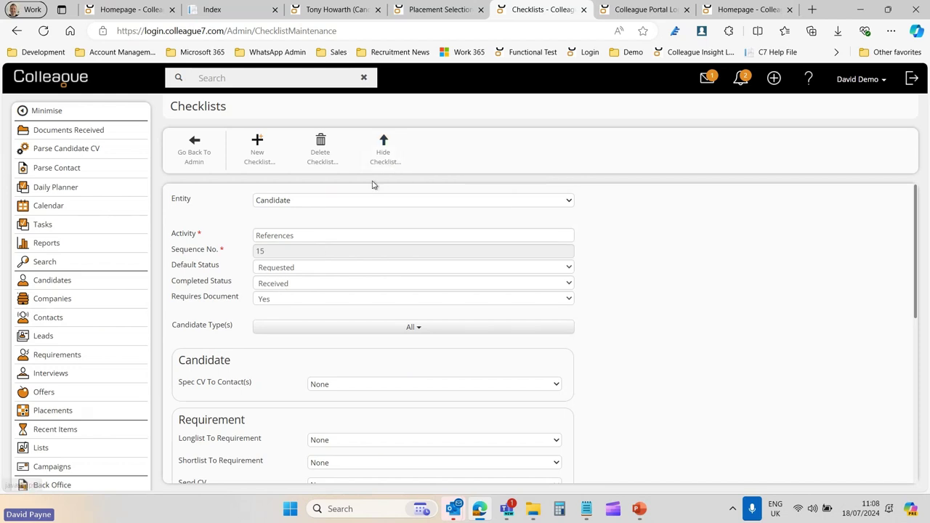
click(381, 148)
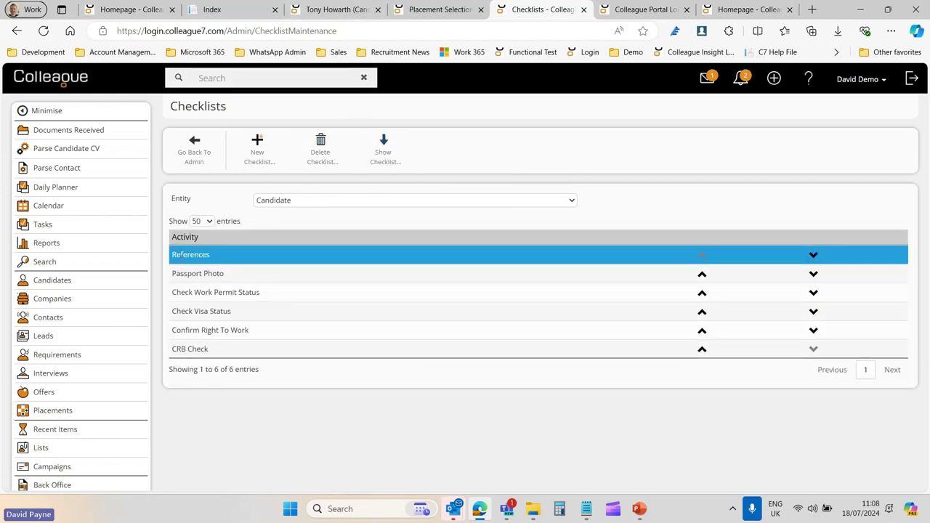
Step: Switch back to the candidate record, set Mark As Complete to Yes on the References checklist item, and hide its details
click(332, 12)
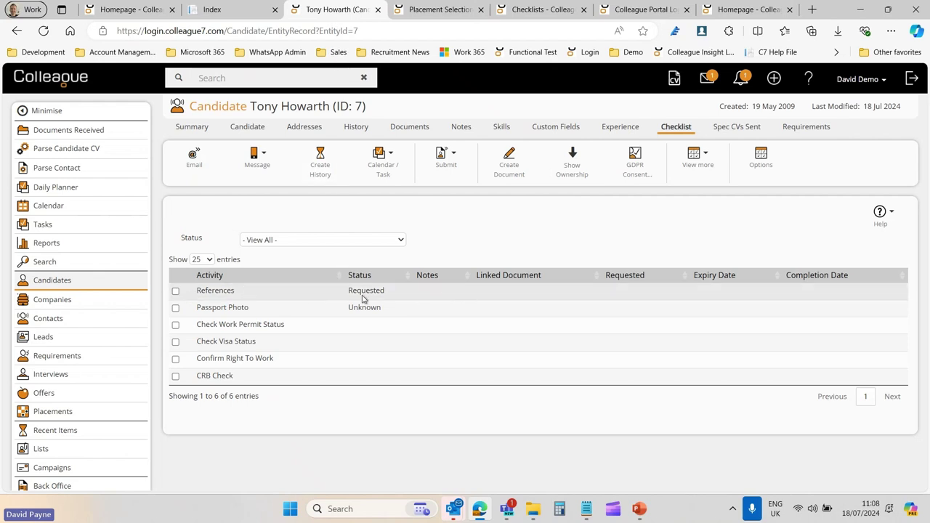
click(295, 299)
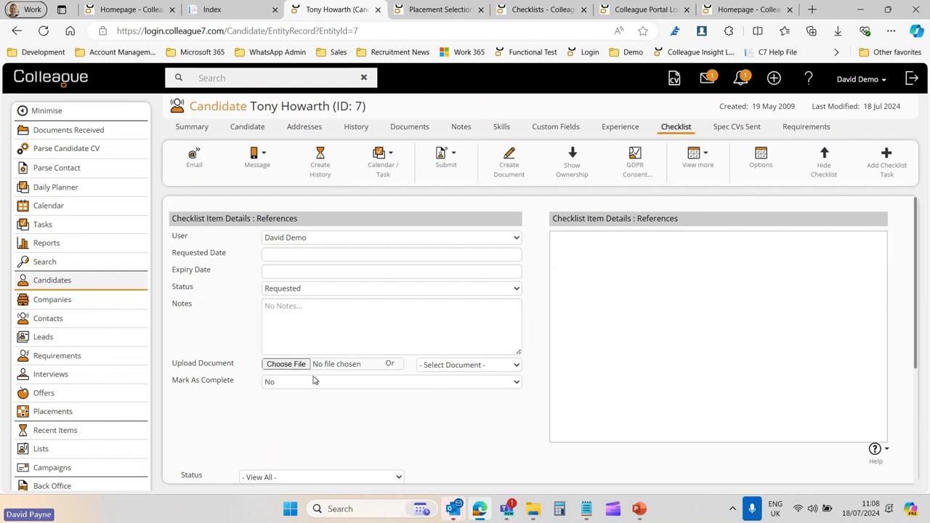
click(314, 381)
click(317, 406)
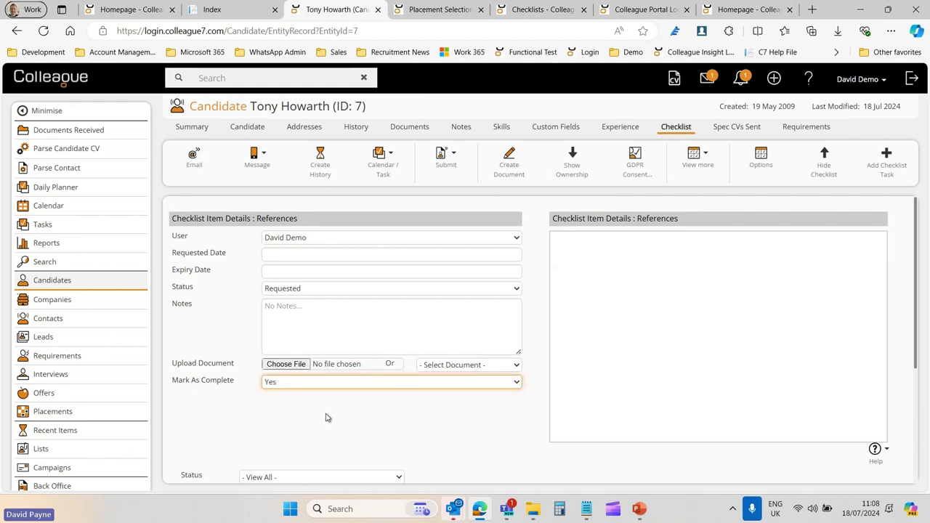
click(829, 177)
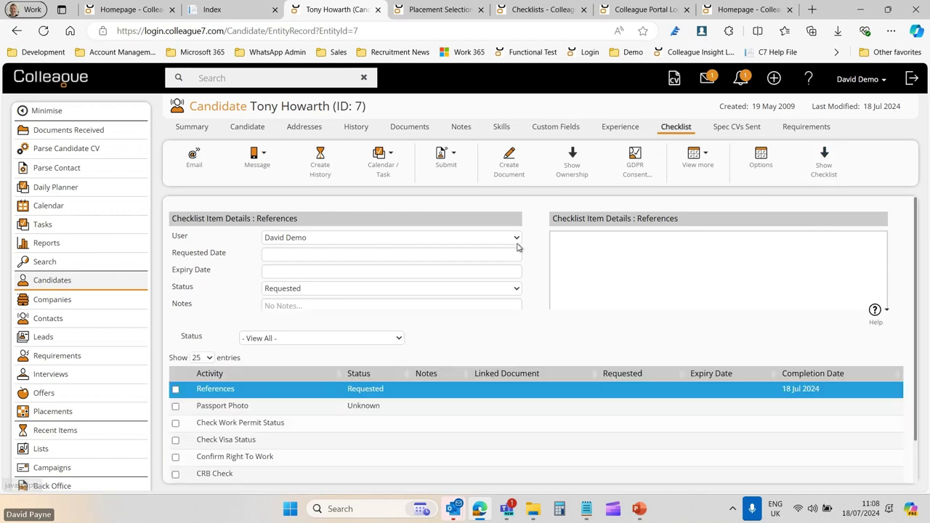
Step: Reopen the candidate's References checklist item, set Mark As Complete back to No, and hide its details
click(328, 299)
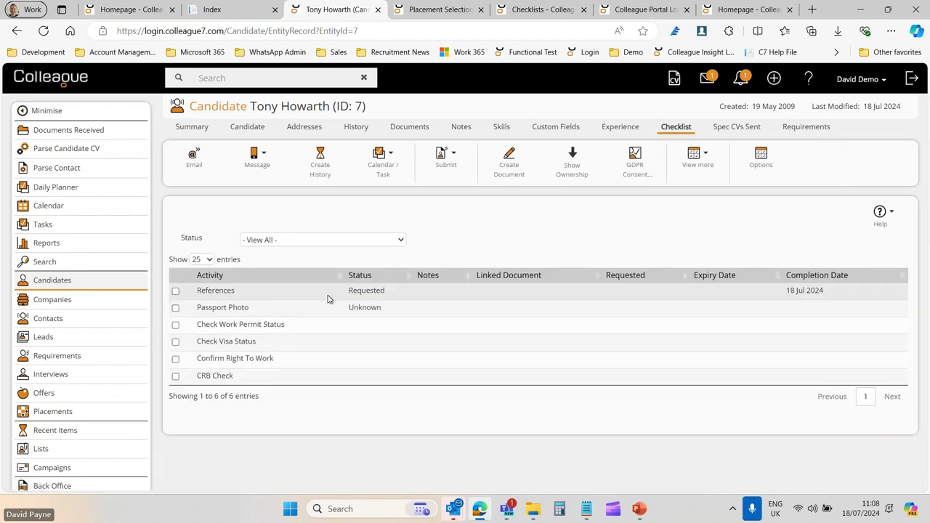
click(300, 382)
click(302, 406)
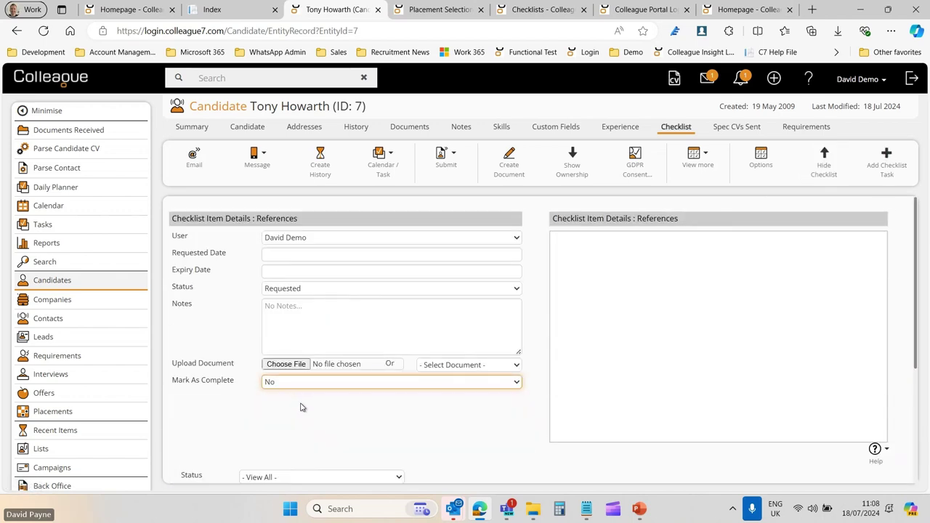
click(828, 179)
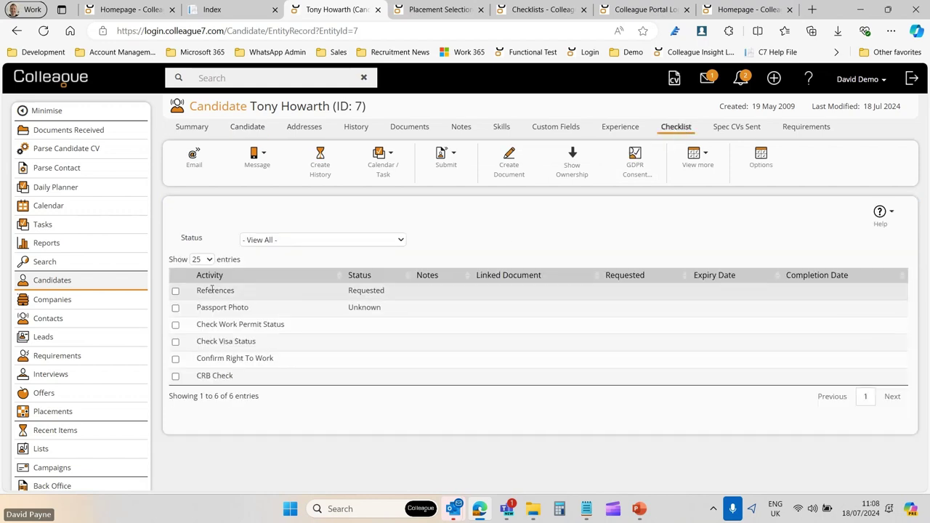
Step: Try to mark the References item as complete directly from the candidate's checklist, and dismiss the resulting alert
click(175, 292)
right_click(292, 295)
click(308, 300)
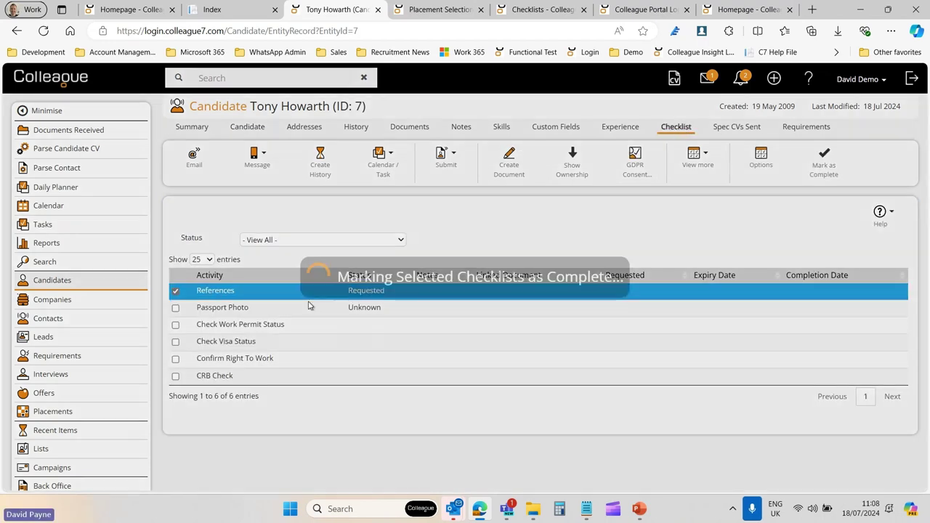
drag(179, 206, 483, 214)
click(482, 214)
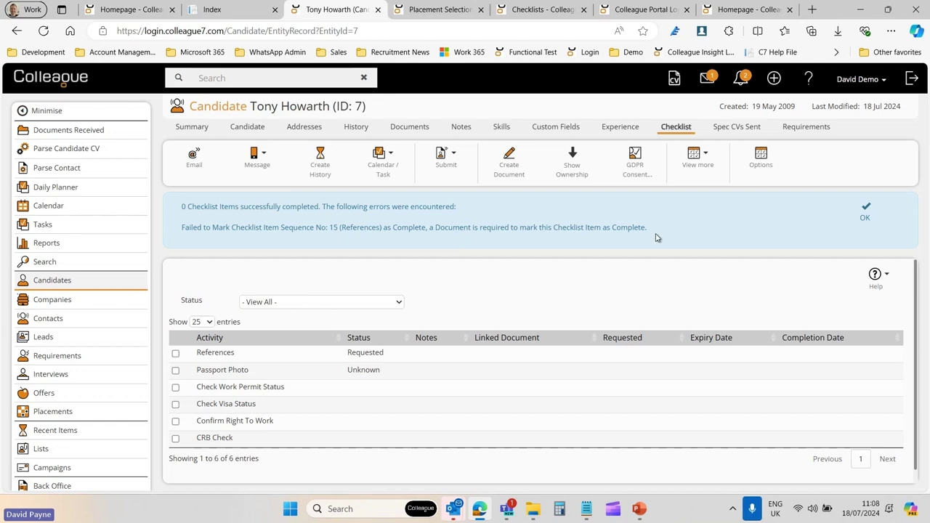
click(865, 218)
Step: Open the References item's details, switch Mark As Complete to Yes and back to No, and hide the details
click(276, 296)
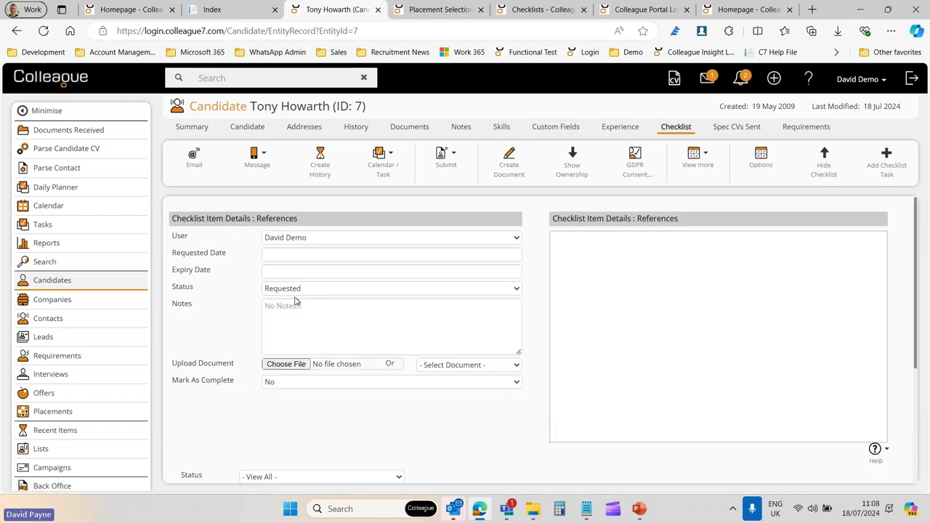
click(280, 382)
click(277, 407)
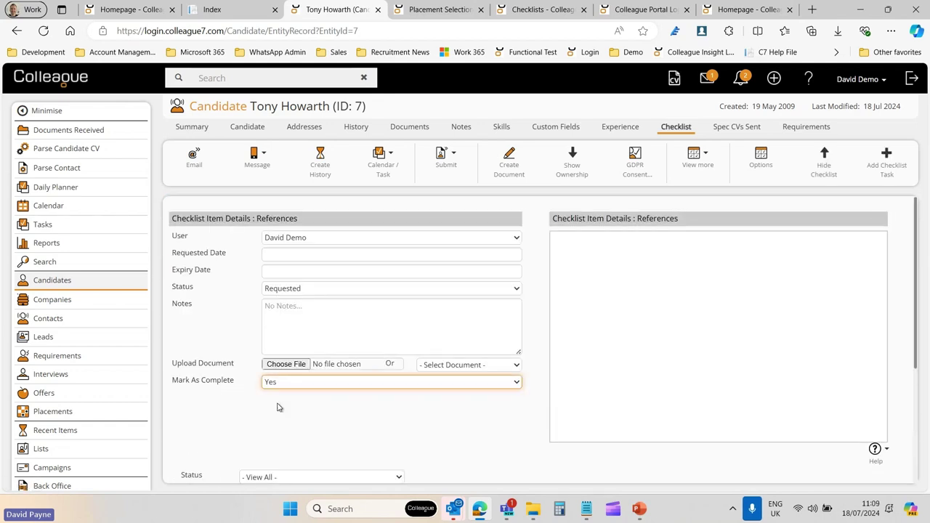
click(281, 384)
click(287, 396)
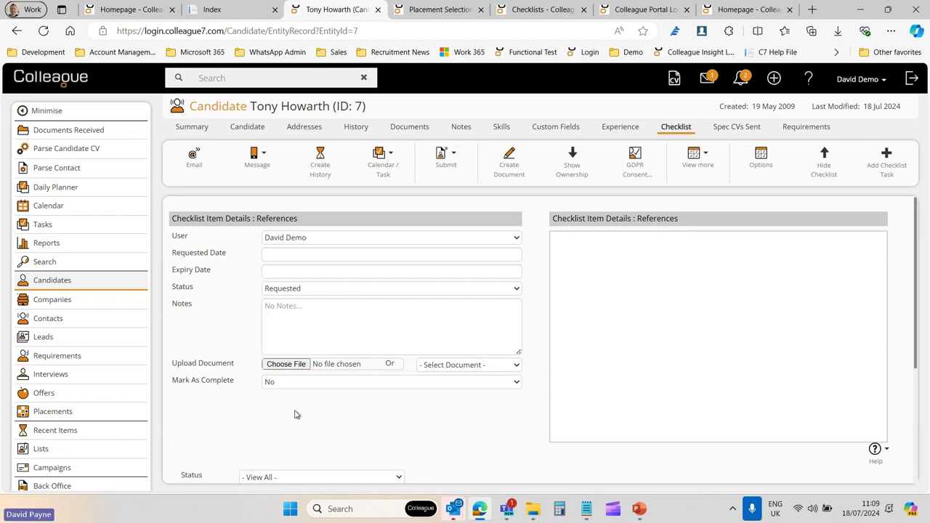
click(821, 174)
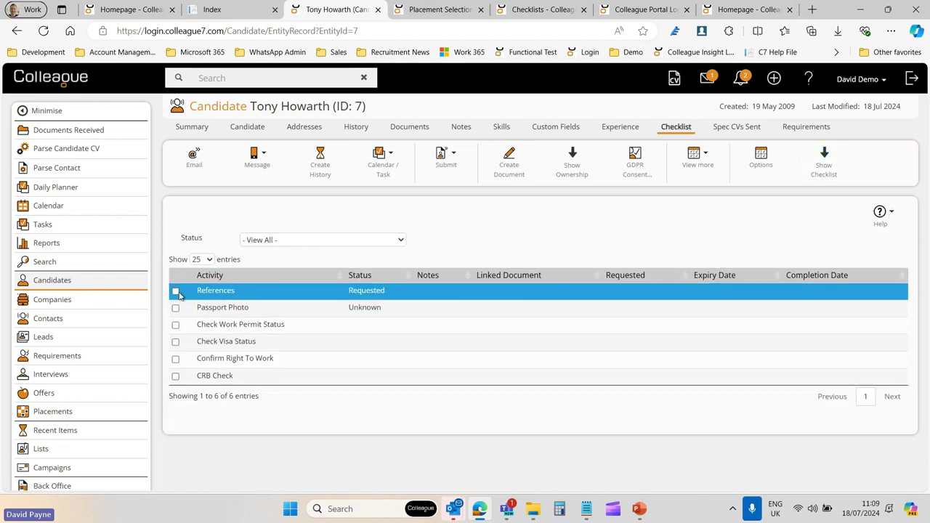
click(239, 295)
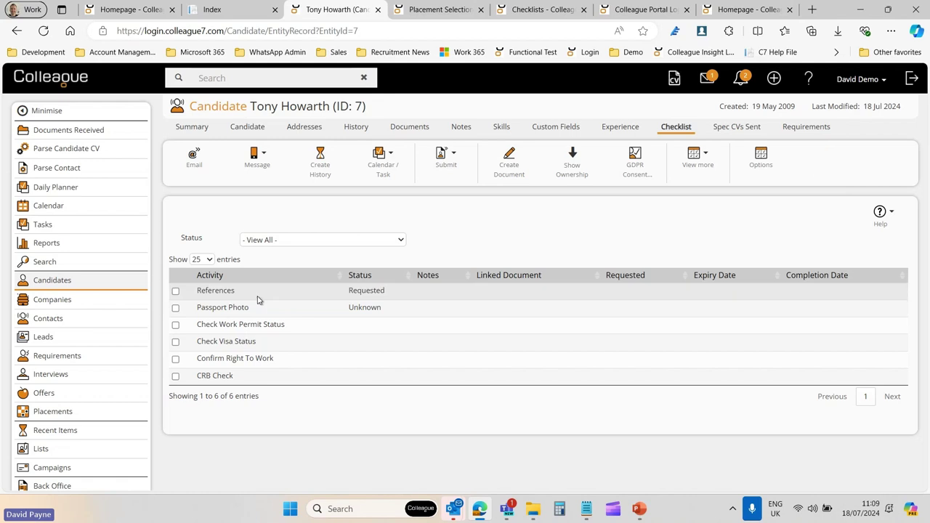
Step: Select the References item in the checklist, try again to mark it as complete without a document, and dismiss the alert
click(175, 292)
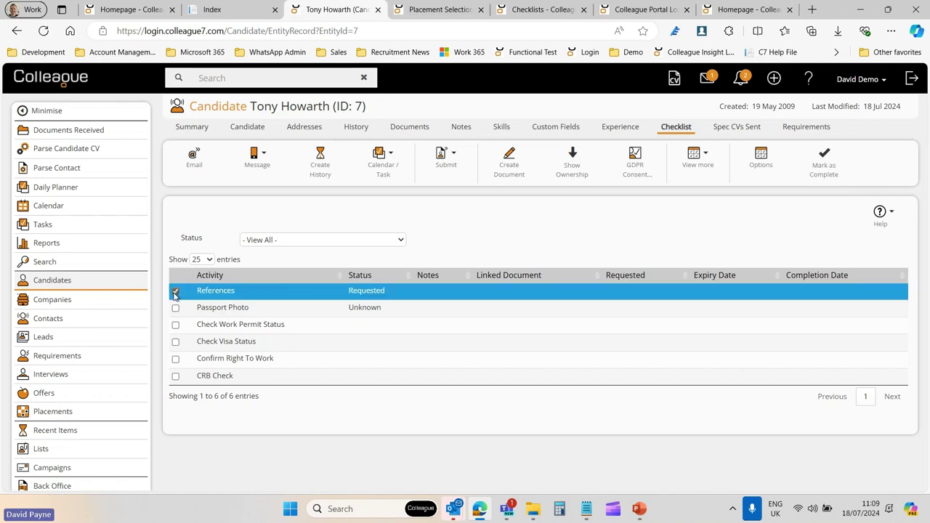
right_click(283, 294)
click(314, 301)
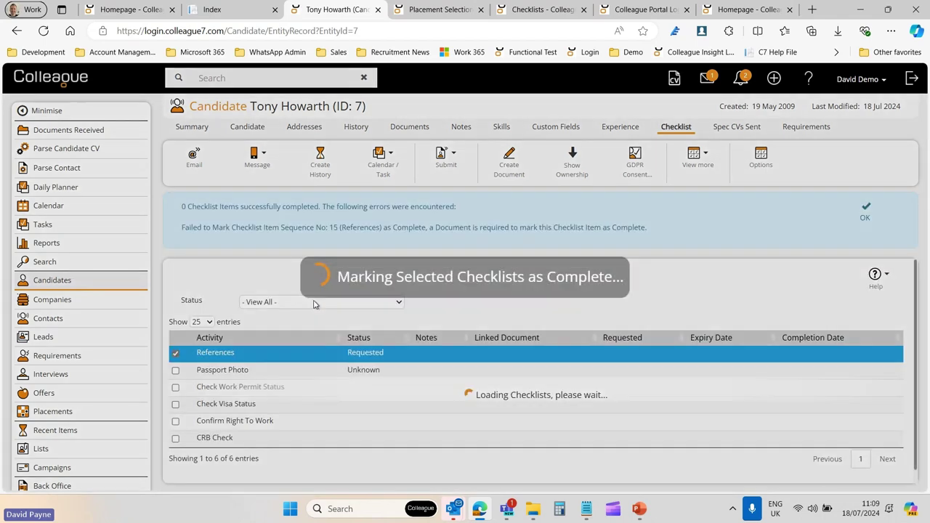
click(866, 211)
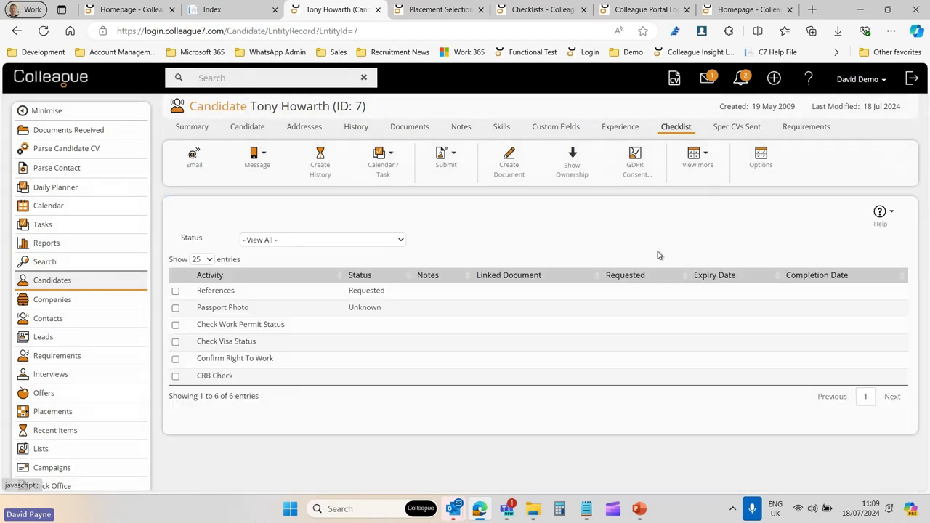
Step: Return to the 24.06.02 release notes and read the API - Company & Contacts (Add, Update and Search) section
click(218, 9)
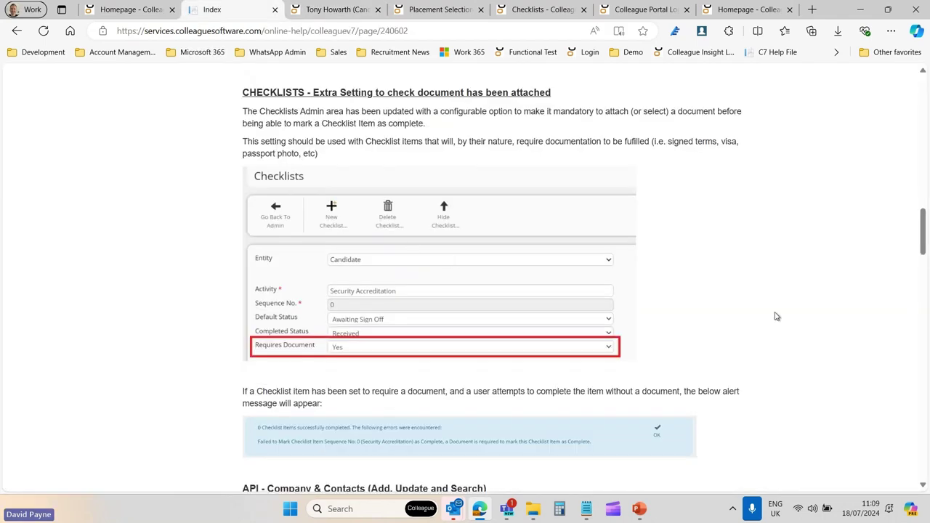
scroll(776, 315, down, 4)
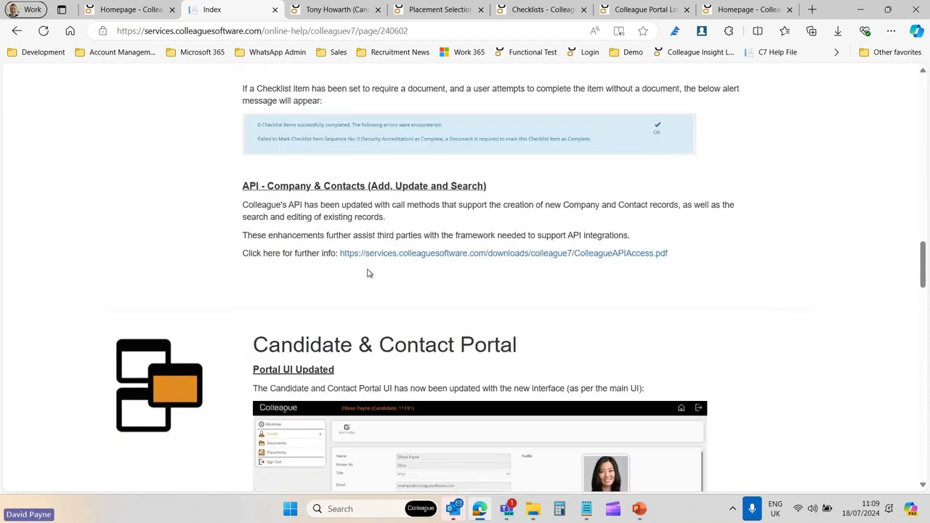
drag(244, 186, 523, 191)
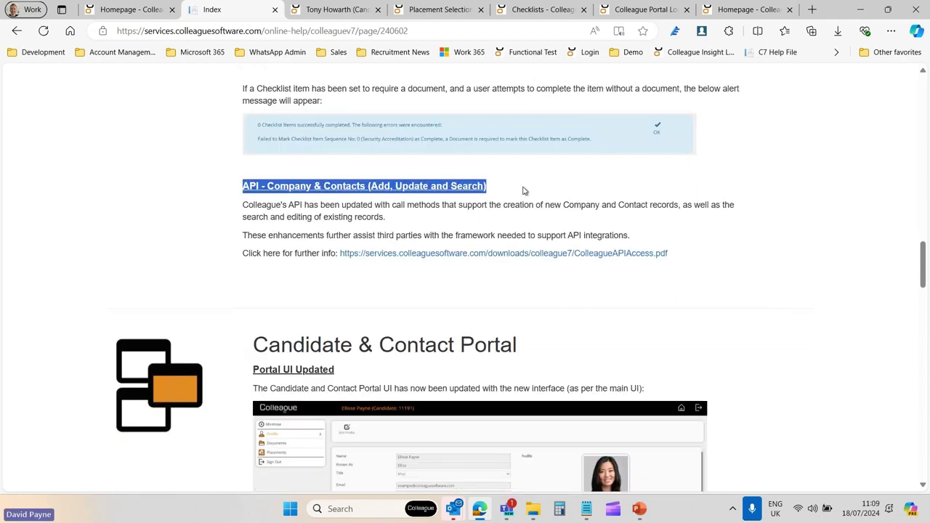
click(513, 195)
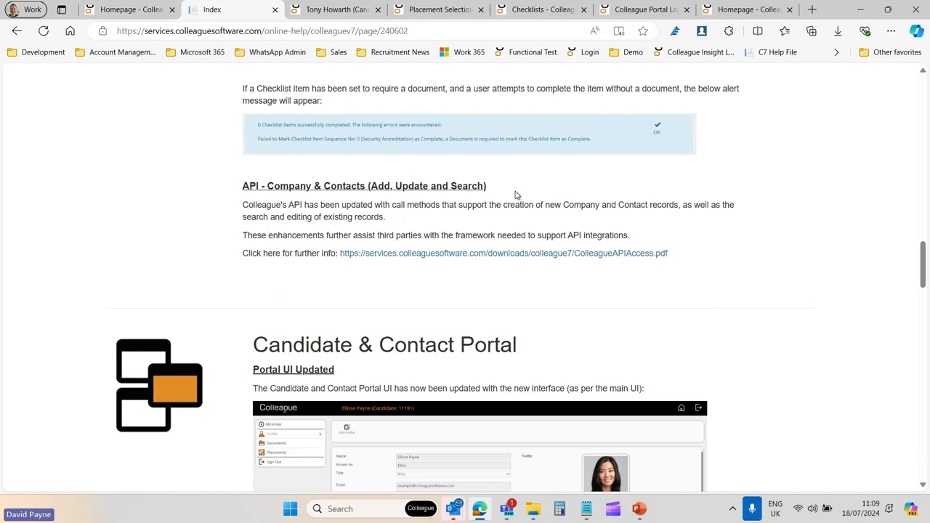
Step: Open the linked ColleagueAPIAccess.pdf and look through the available API methods on page 2
click(533, 256)
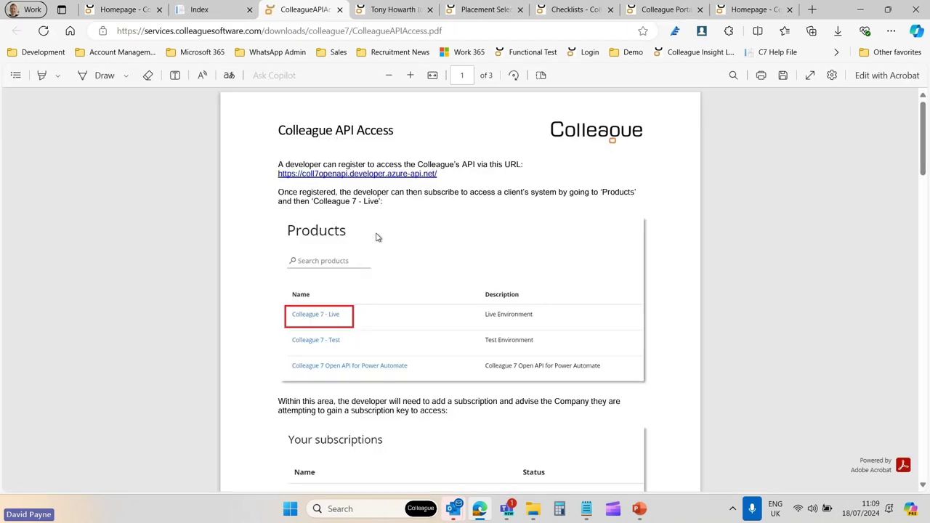
drag(922, 168, 928, 289)
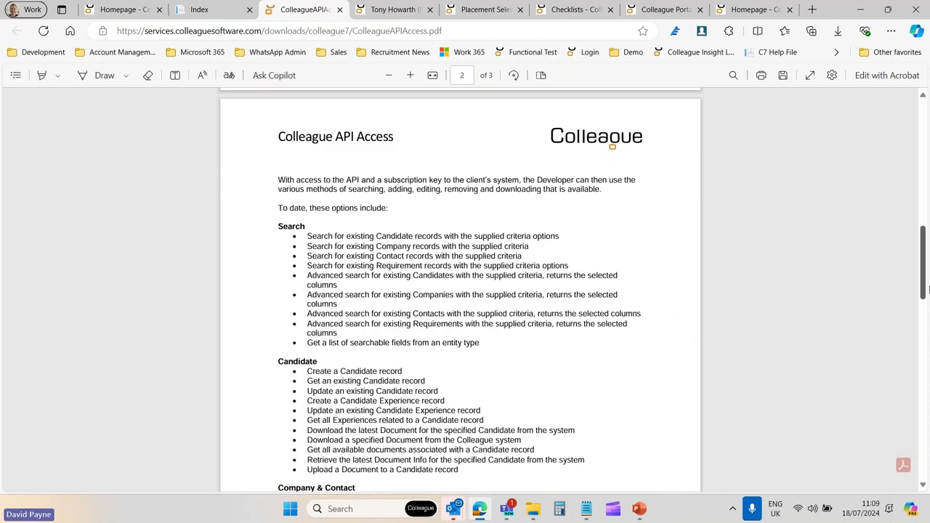
scroll(927, 289, down, 2)
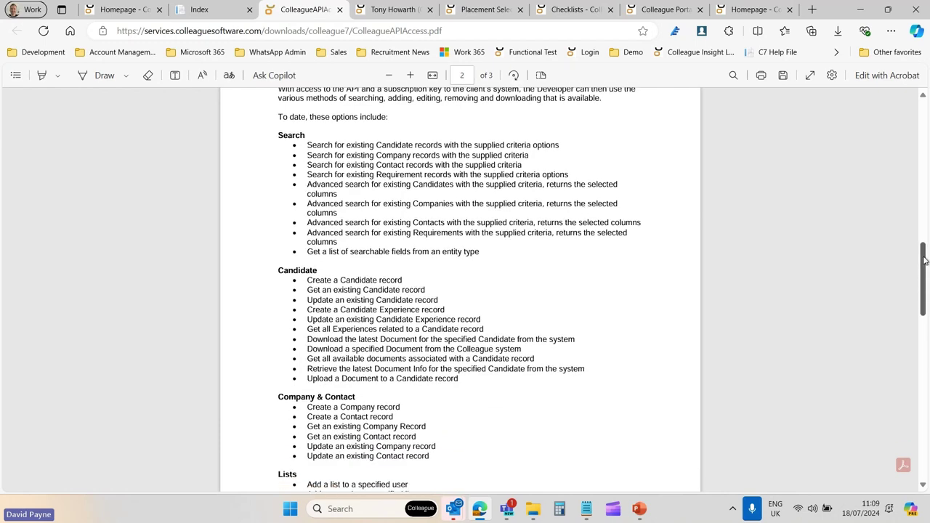
scroll(925, 260, down, 2)
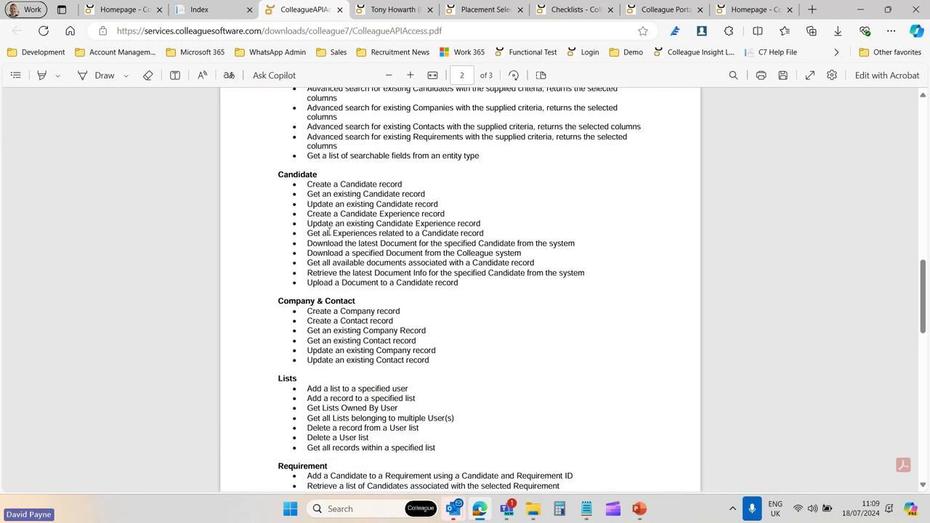
scroll(329, 231, down, 3)
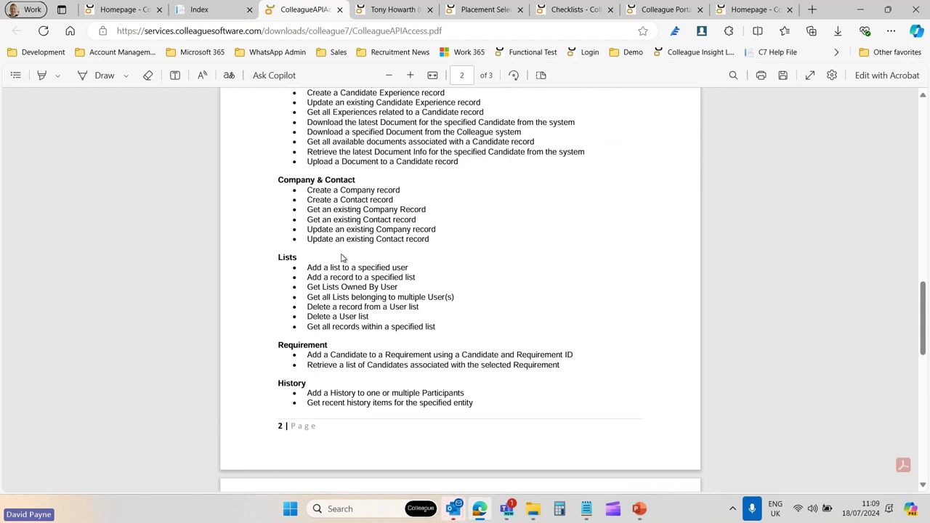
Step: Highlight the Company & Contact methods in the API document, examine them, and clear the selection
drag(283, 184, 436, 231)
click(434, 242)
drag(278, 180, 428, 239)
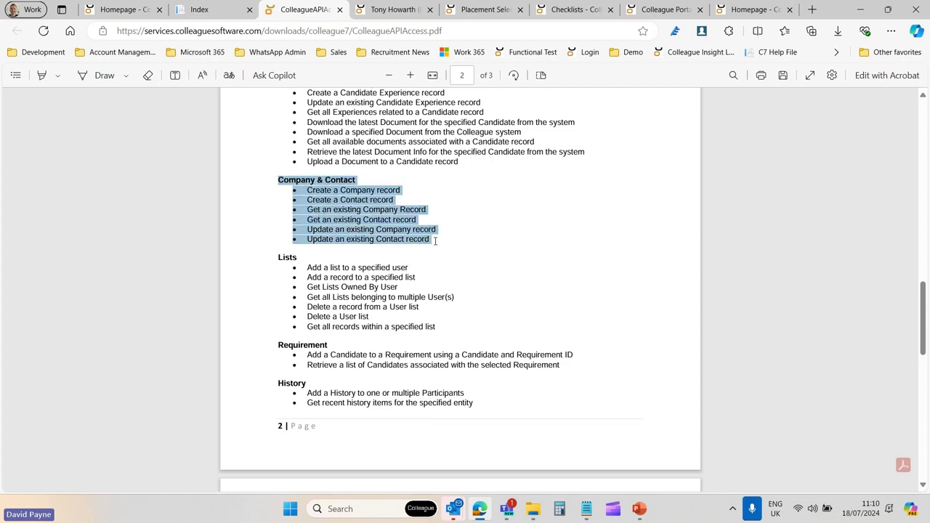
right_click(435, 241)
click(429, 250)
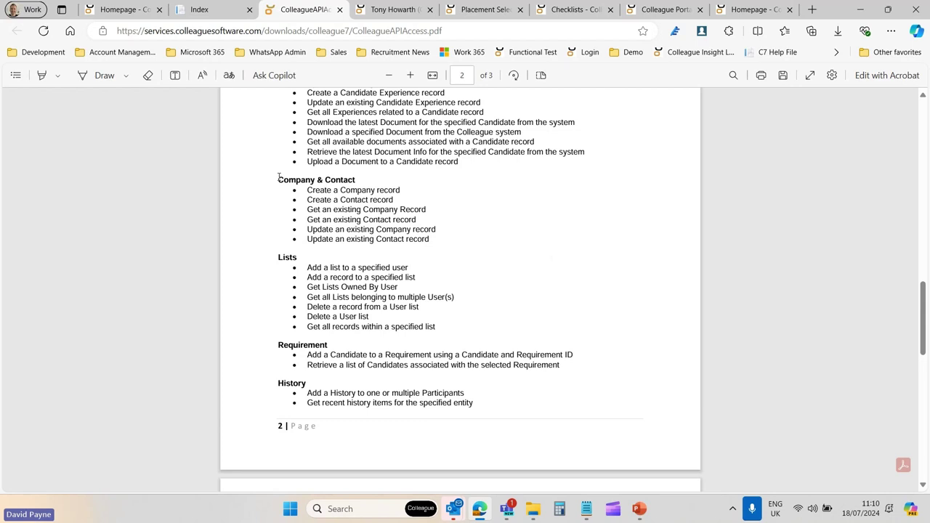
drag(278, 184, 431, 240)
click(437, 255)
Step: Review the subscription key authorisation text and the Search and Candidate methods in the API document, and close the PDF
scroll(435, 248, up, 8)
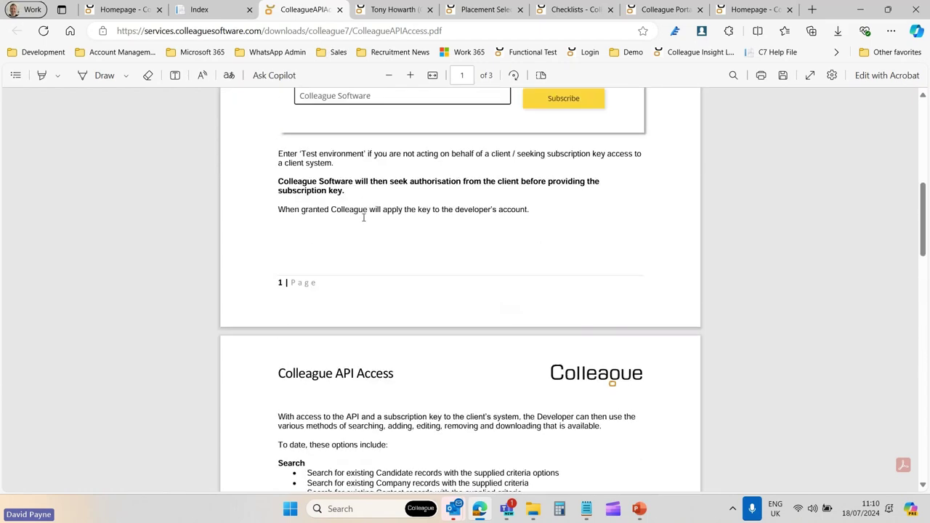
scroll(366, 217, down, 3)
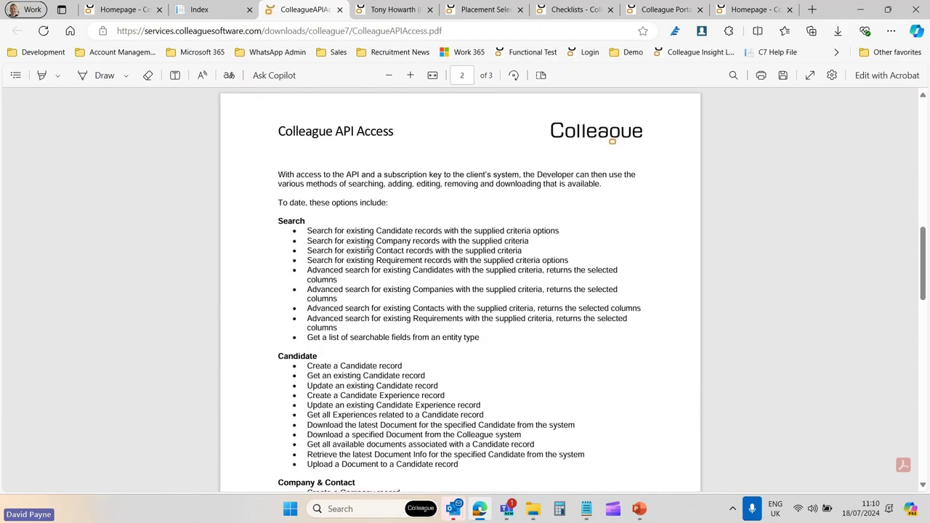
scroll(372, 232, down, 1)
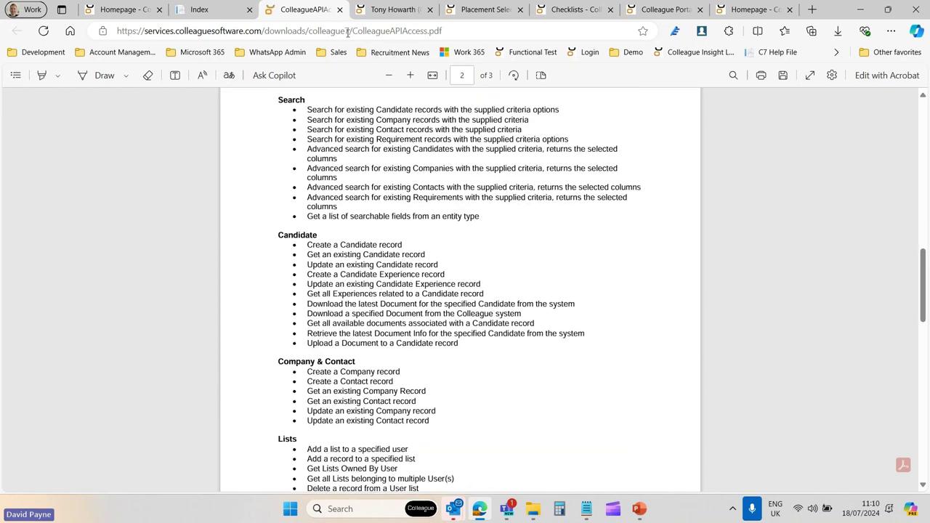
click(340, 11)
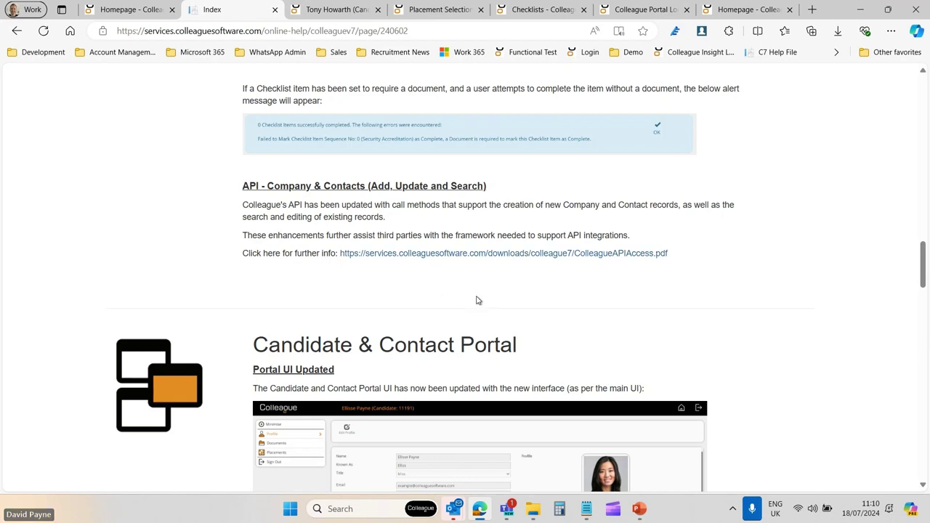
Step: Read the Candidate & Contact Portal section of the release notes about the updated portal UI
scroll(548, 307, down, 3)
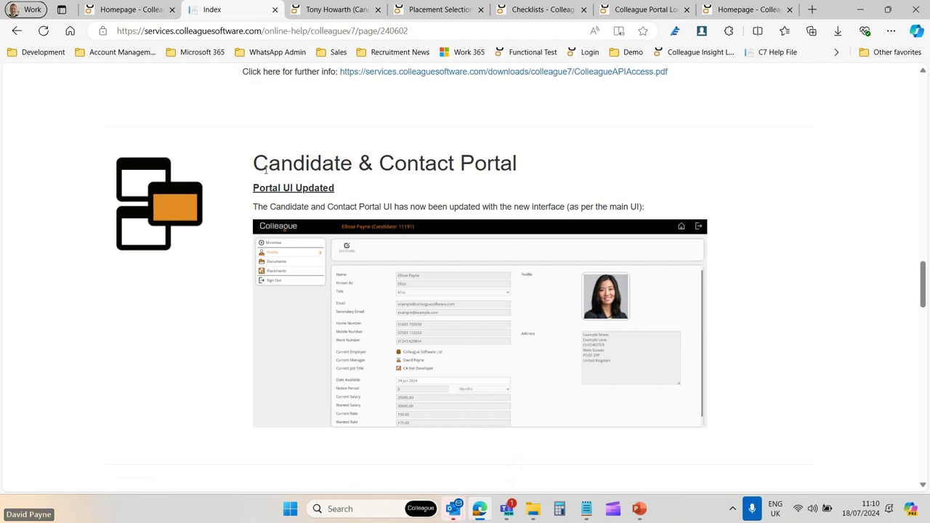
drag(256, 165, 523, 168)
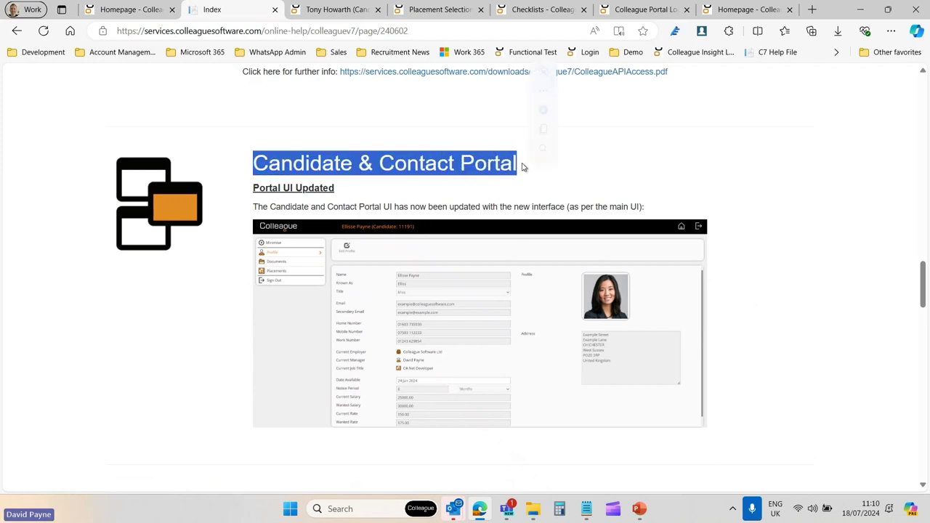
click(606, 172)
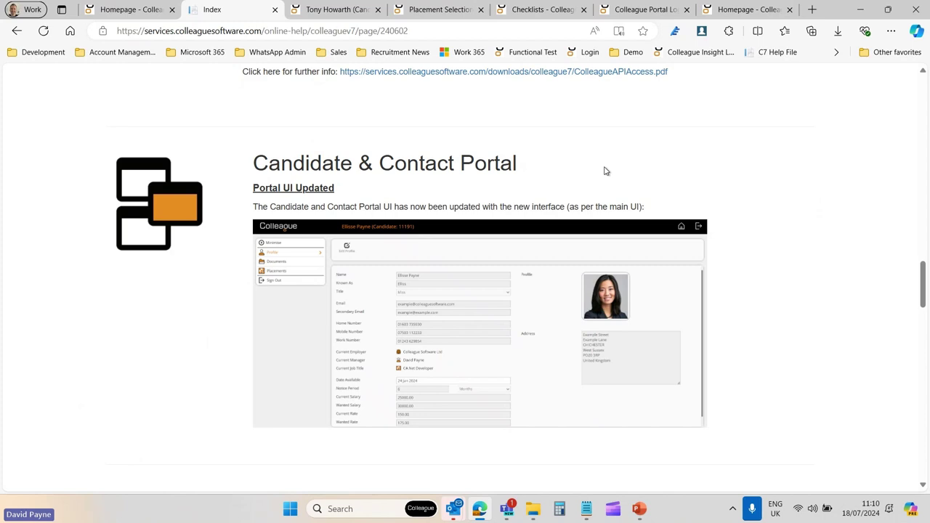
Step: Switch to the Colleague portal login page and sign in as the candidate using the saved candidate PIN
click(641, 10)
click(511, 245)
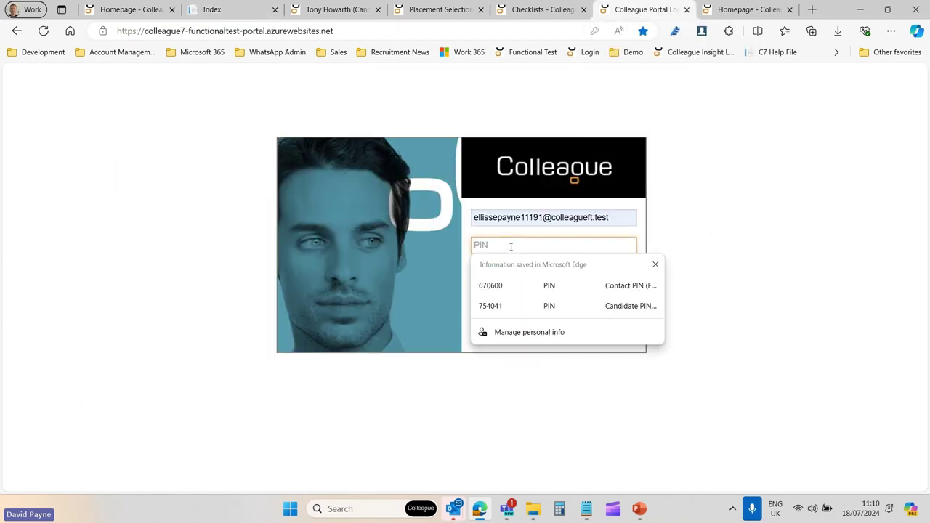
click(557, 305)
click(560, 303)
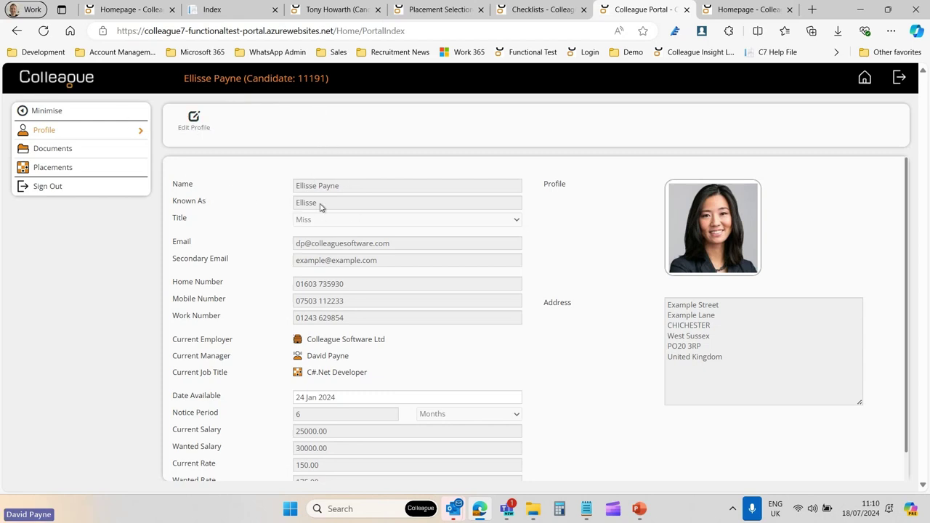
Step: Review the candidate portal's Documents and Placements pages and return to the Profile page
click(47, 150)
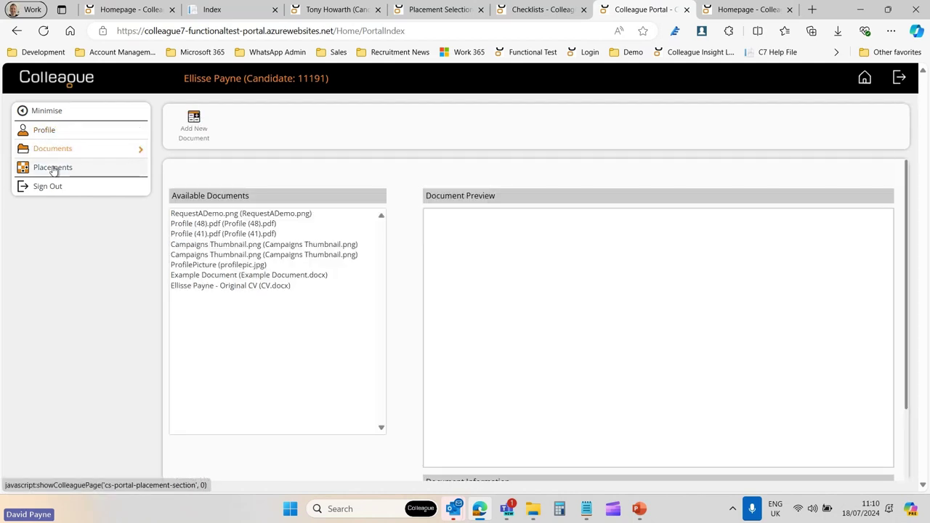
click(53, 168)
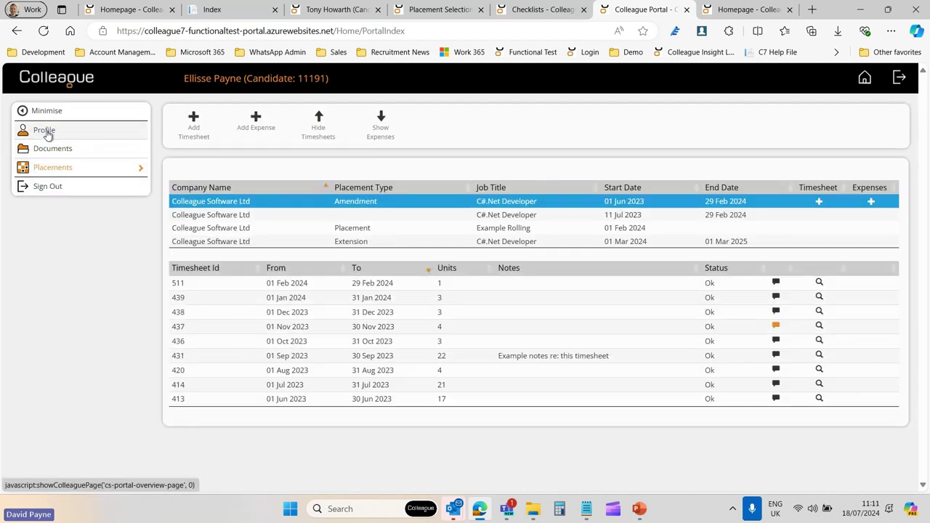
click(47, 150)
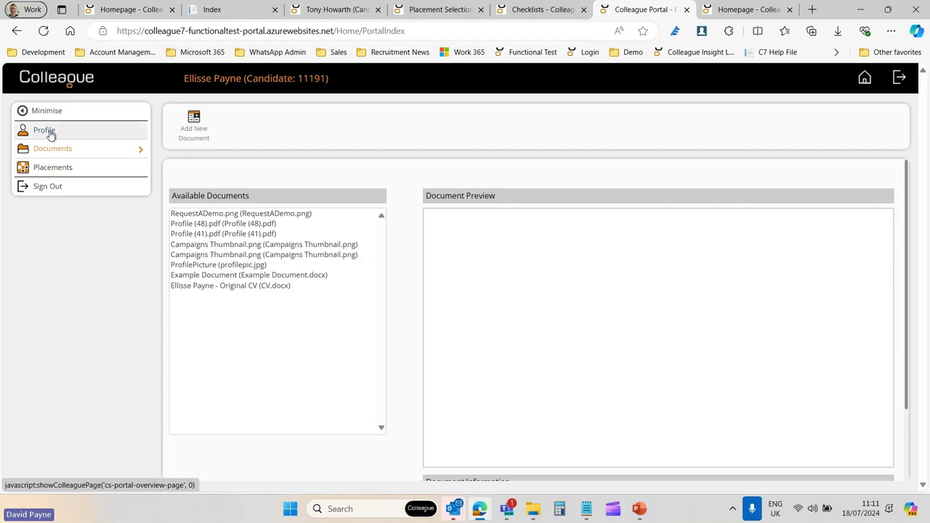
click(49, 132)
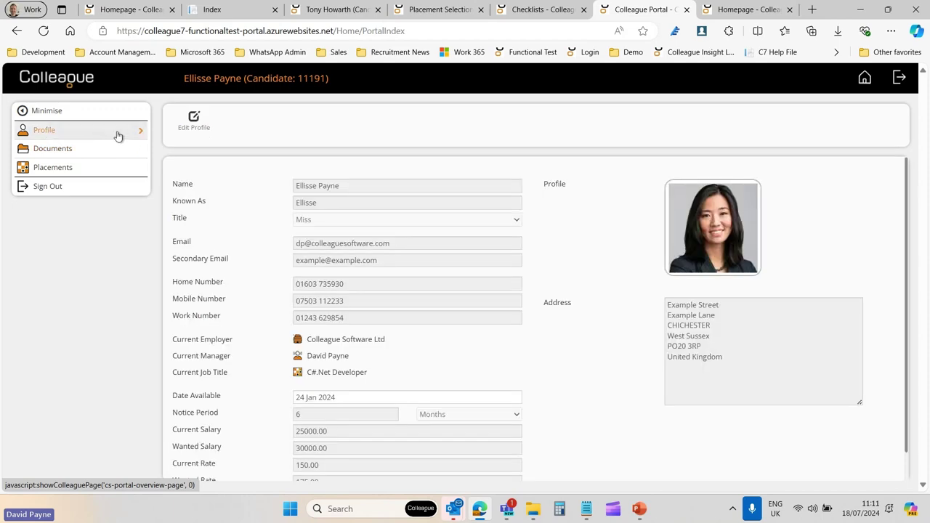
Step: Compare the portal with the main interface by viewing the open candidate record and toggling its side menu, and return to the portal
click(328, 10)
click(245, 125)
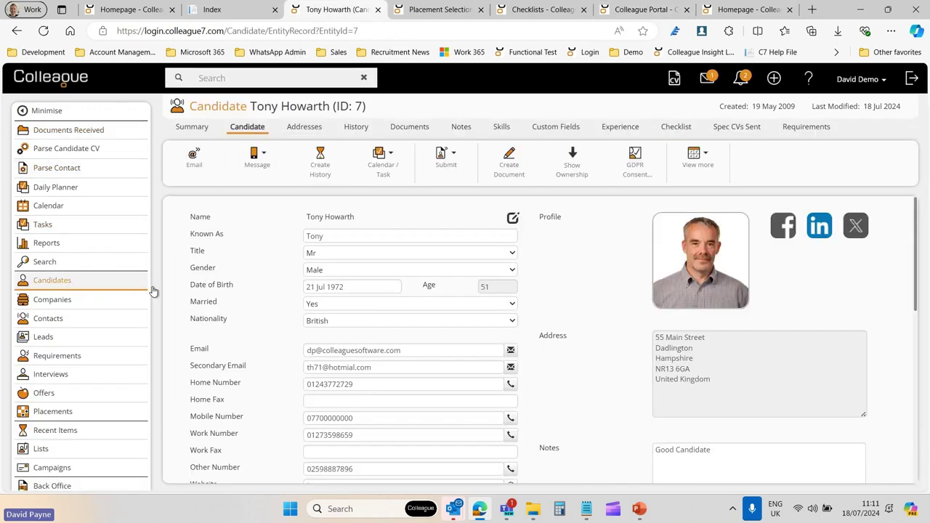
click(24, 113)
click(22, 112)
click(652, 11)
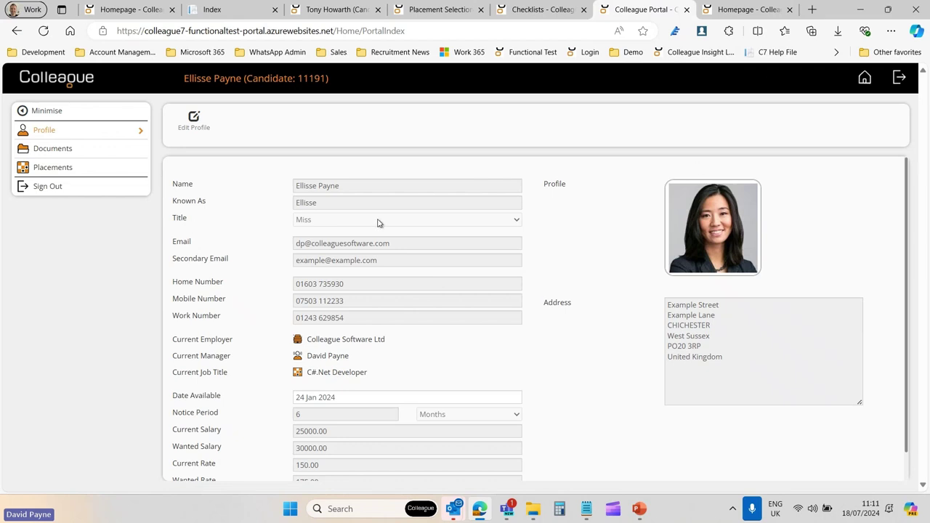
Step: Sign out of the candidate portal and sign in as the contact using the saved demo contact account and contact PIN
click(900, 77)
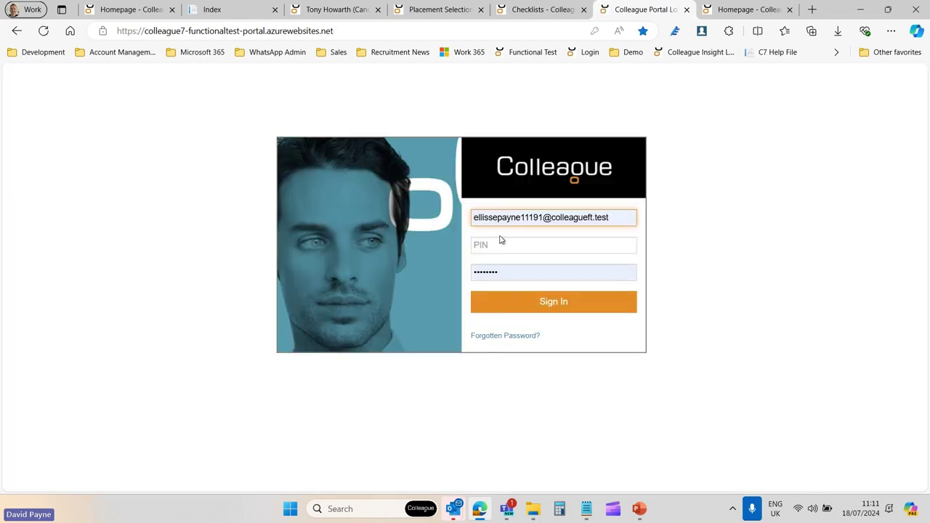
click(497, 217)
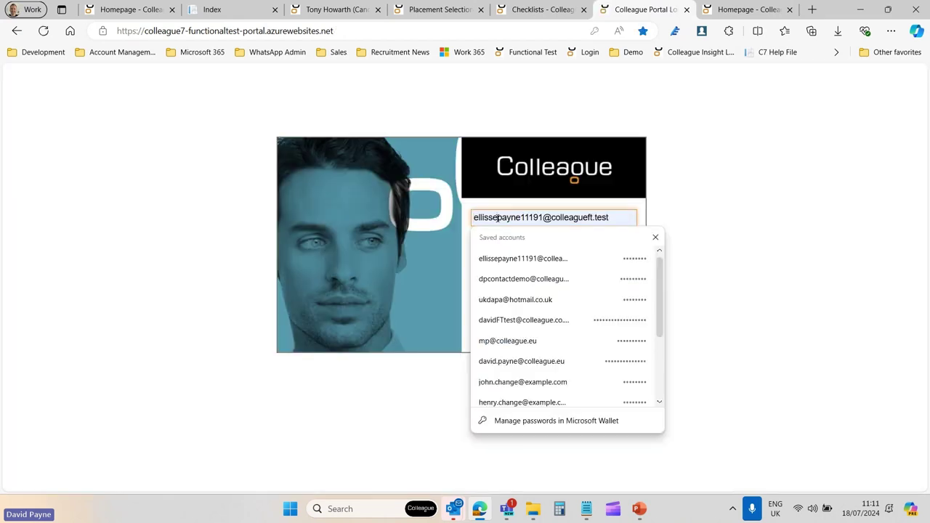
click(504, 279)
click(499, 247)
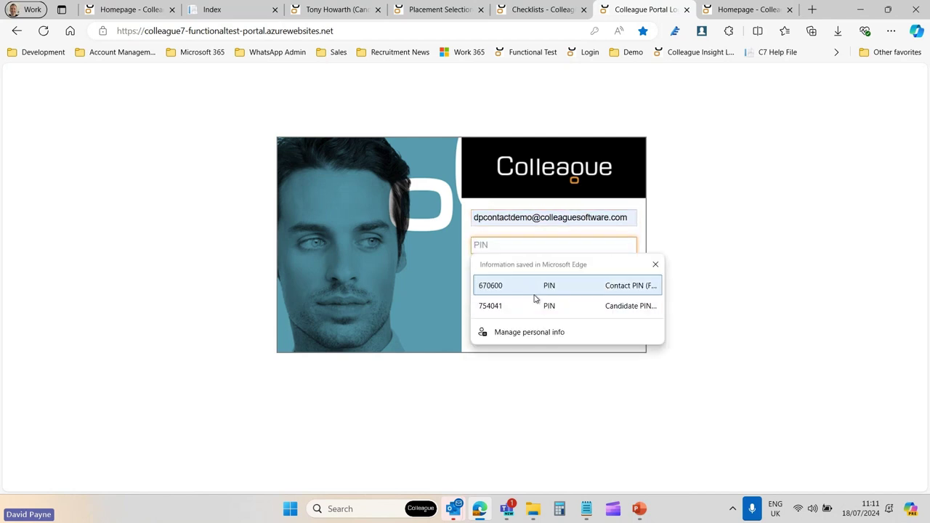
click(534, 290)
click(555, 302)
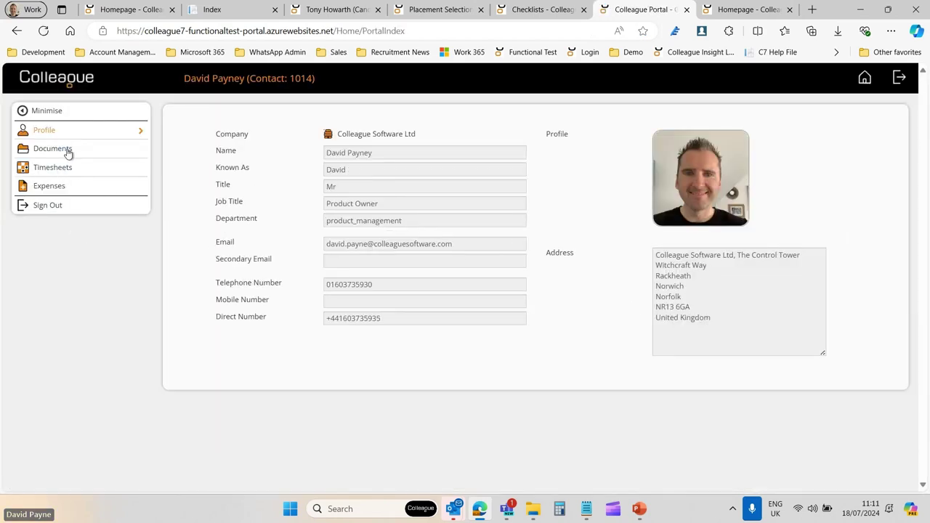
Step: Review the contact portal's Documents, Timesheets and Expenses pages and return to the Profile page
click(66, 152)
click(61, 168)
click(52, 187)
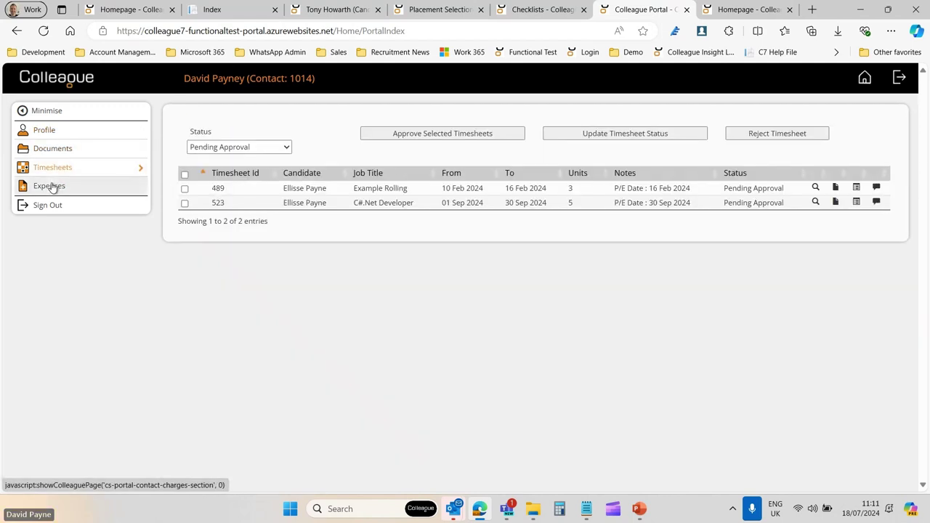
click(45, 133)
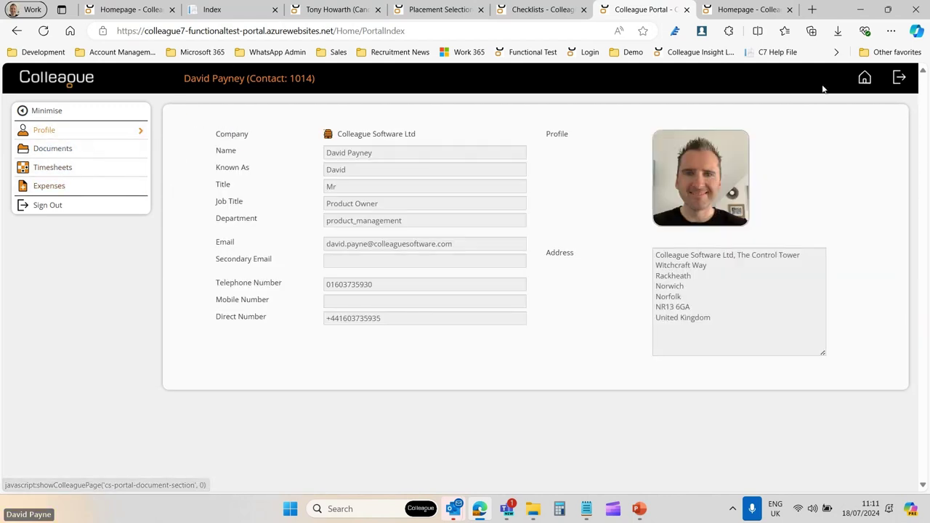
Step: Sign out of the contact portal and go to the Minor UI Tweaks section of the release notes
click(899, 78)
click(223, 15)
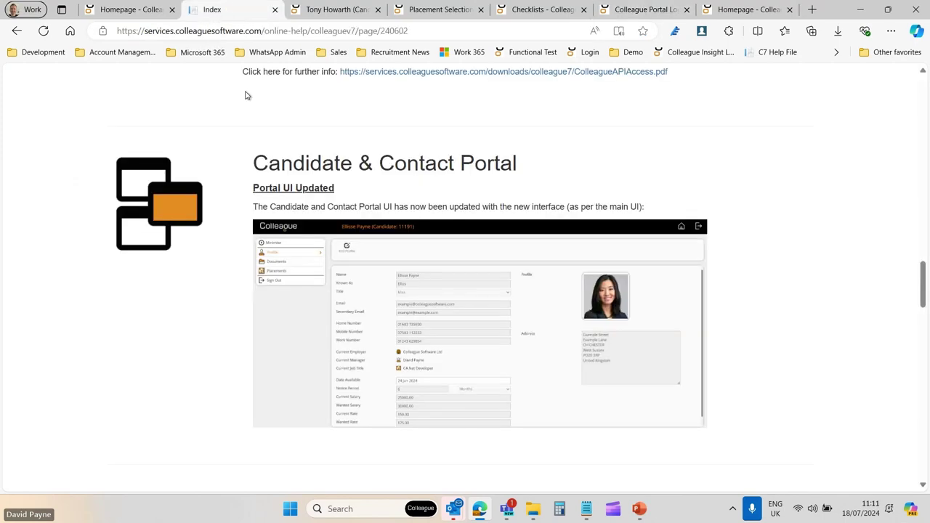
scroll(762, 264, down, 1)
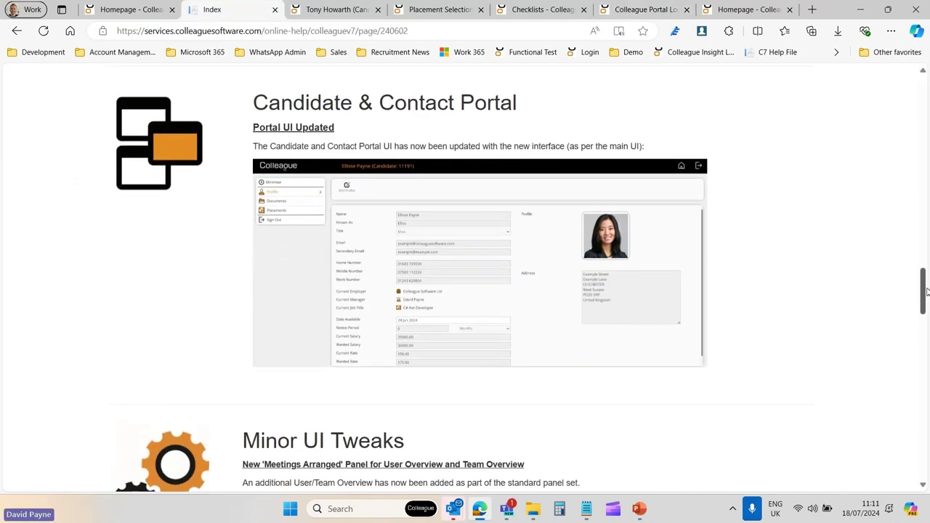
drag(925, 292, 926, 327)
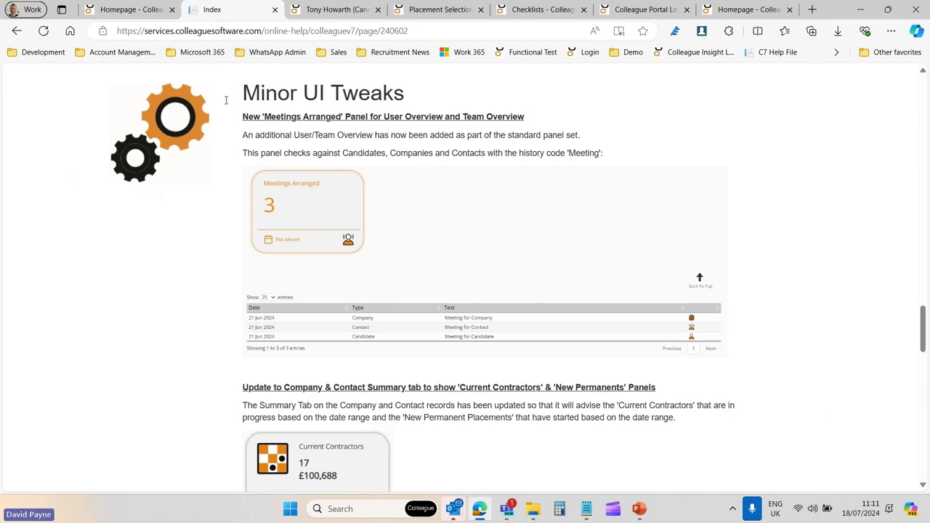
Step: Glance at the homepage User Overview, and highlight the 'Meetings Arranged' panel text in the release notes before clearing the selection
click(130, 10)
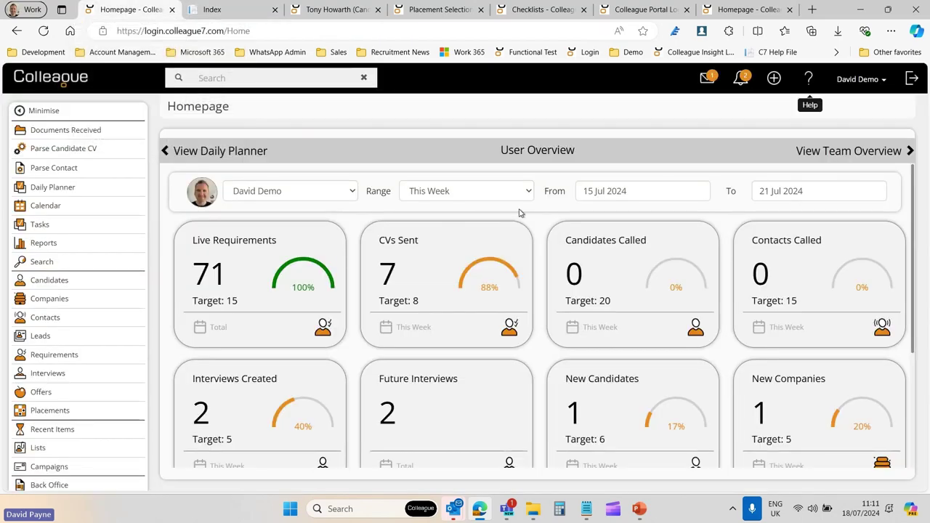
click(234, 12)
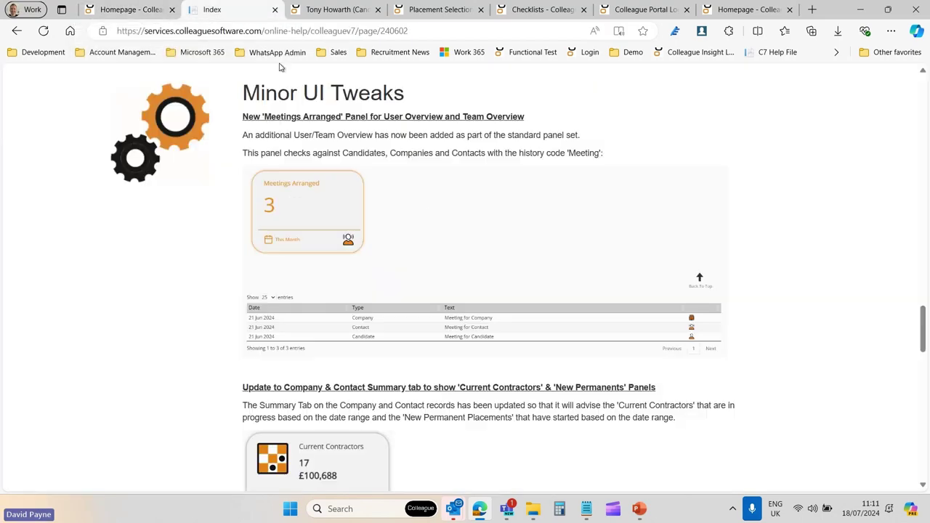
drag(252, 114, 338, 167)
click(631, 161)
Step: Find the Meetings Arranged panel in the homepage User Overview and return to the overview's date range settings
click(132, 9)
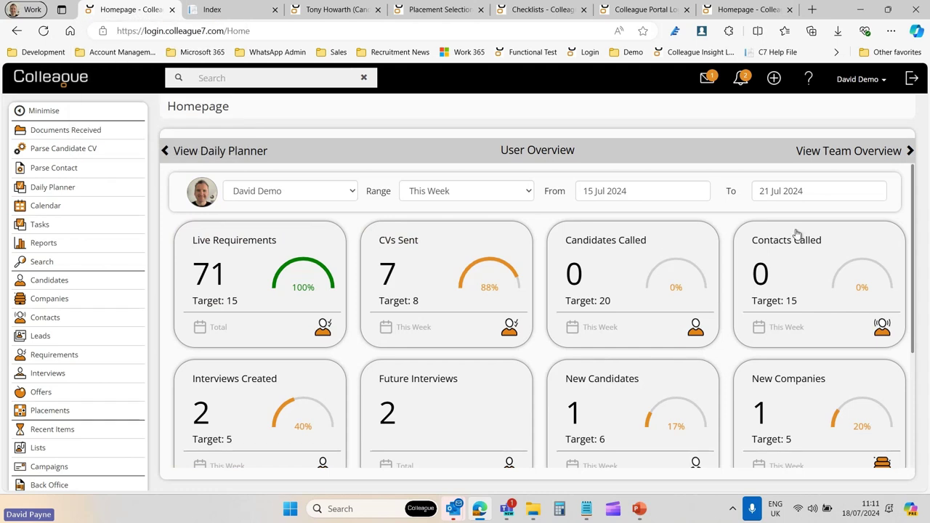
drag(915, 247, 915, 367)
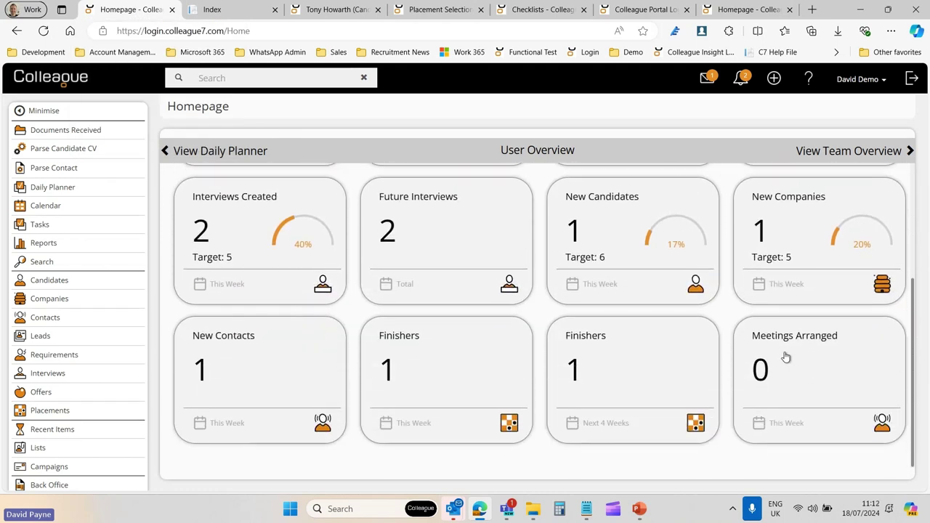
drag(914, 364, 915, 218)
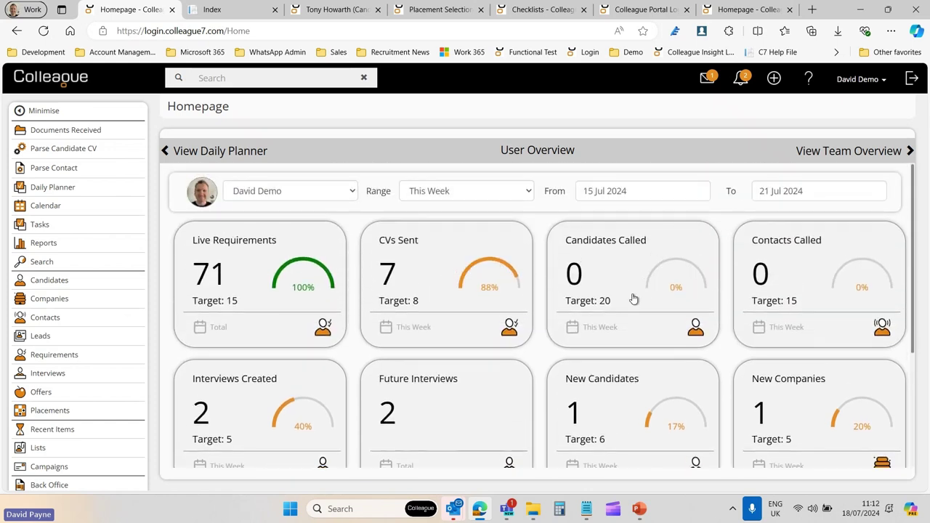
Step: Set the User Overview range to Last Month, view the Meetings Arranged details, and return to the top of the overview
click(445, 196)
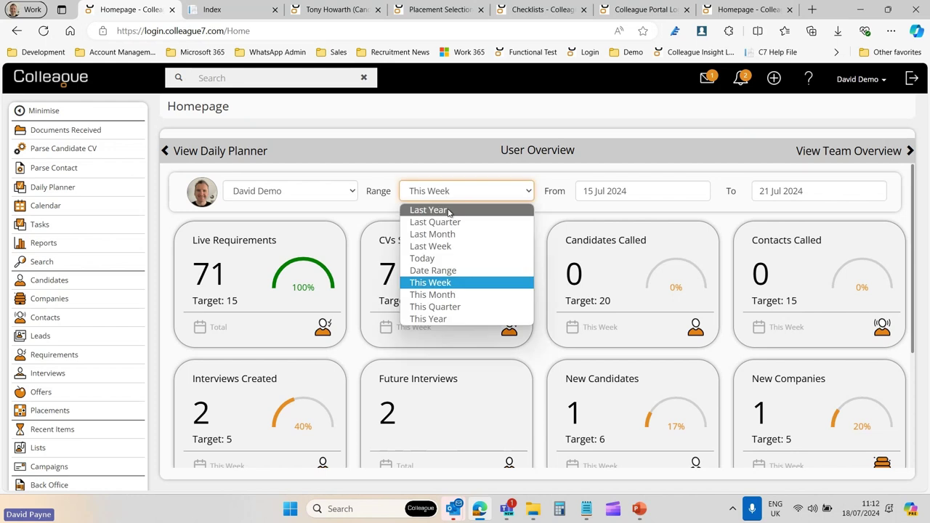
click(455, 234)
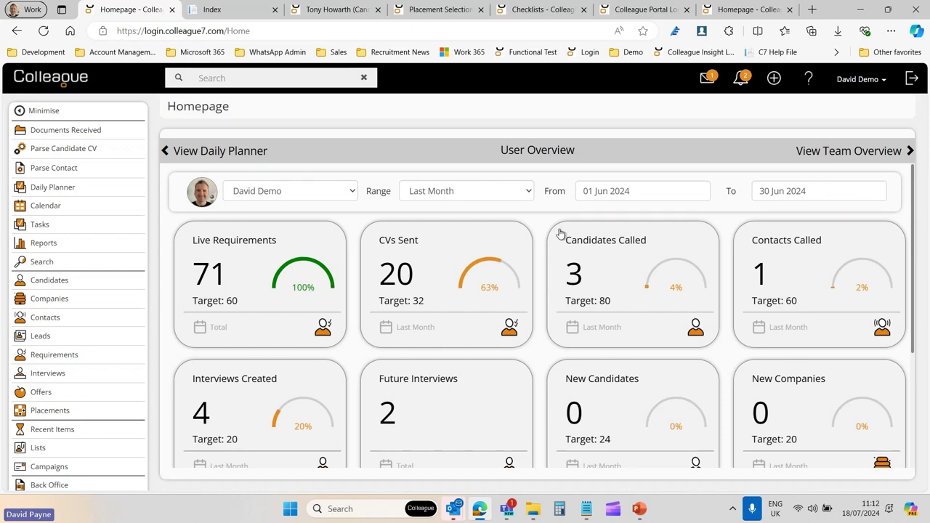
scroll(546, 263, down, 3)
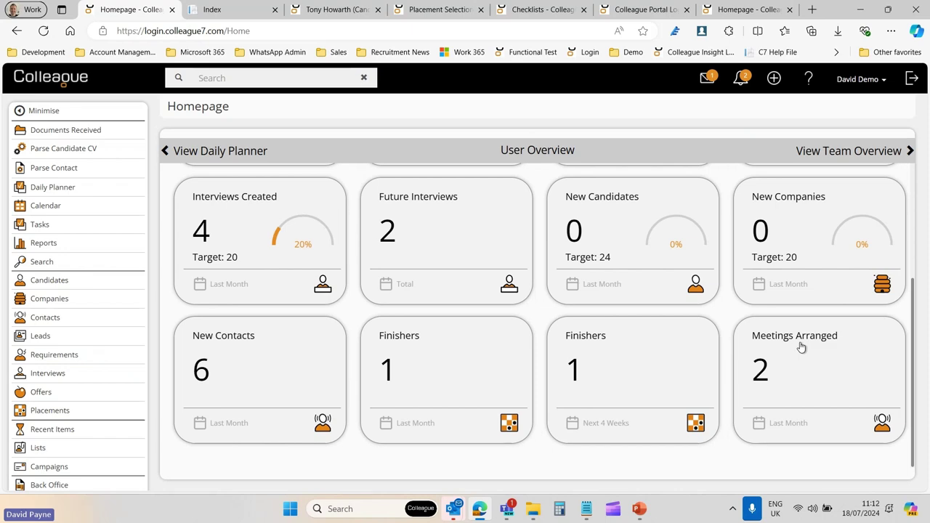
click(800, 346)
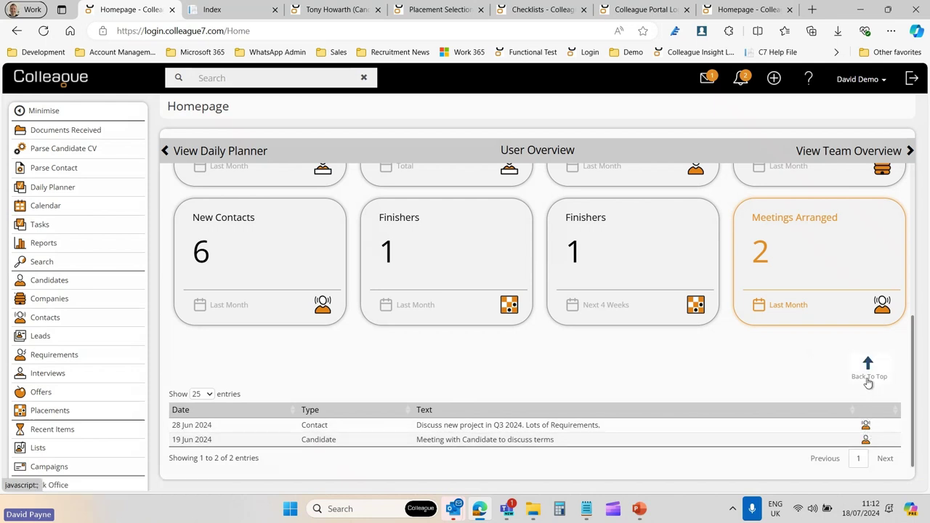
click(869, 376)
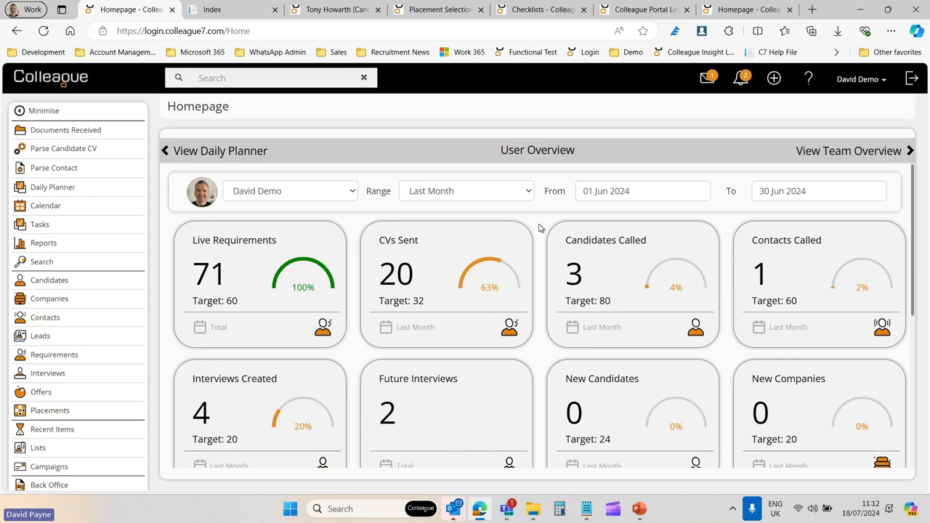
Step: Read the release notes on the Current Contractors and New Permanents panels for the Company and Contact Summary tab
key(ctrl+Tab)
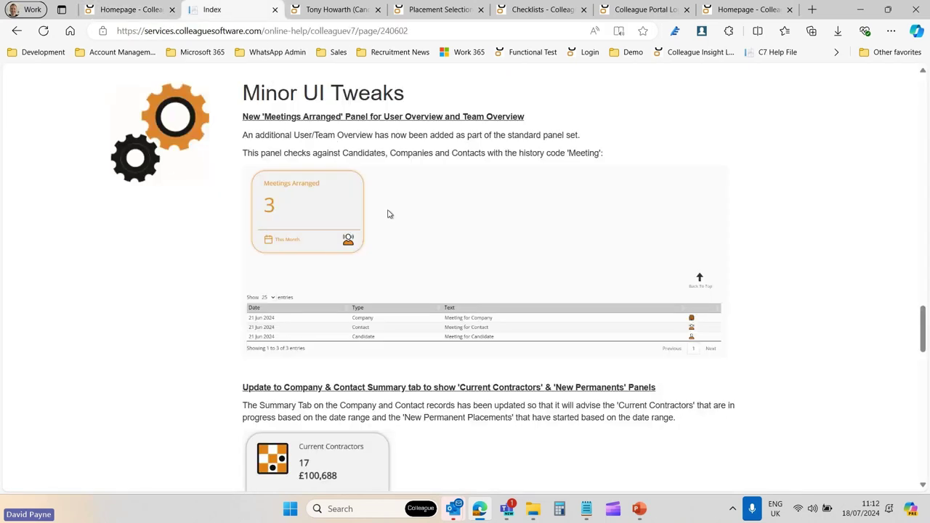
scroll(400, 226, down, 1)
scroll(409, 237, down, 3)
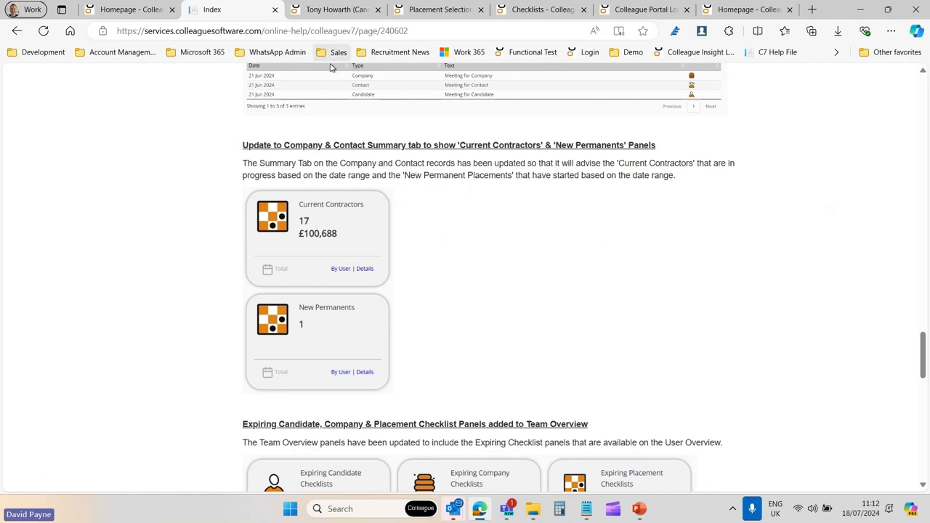
Step: Restore the browser window to a smaller size and close the Checklists page
click(560, 12)
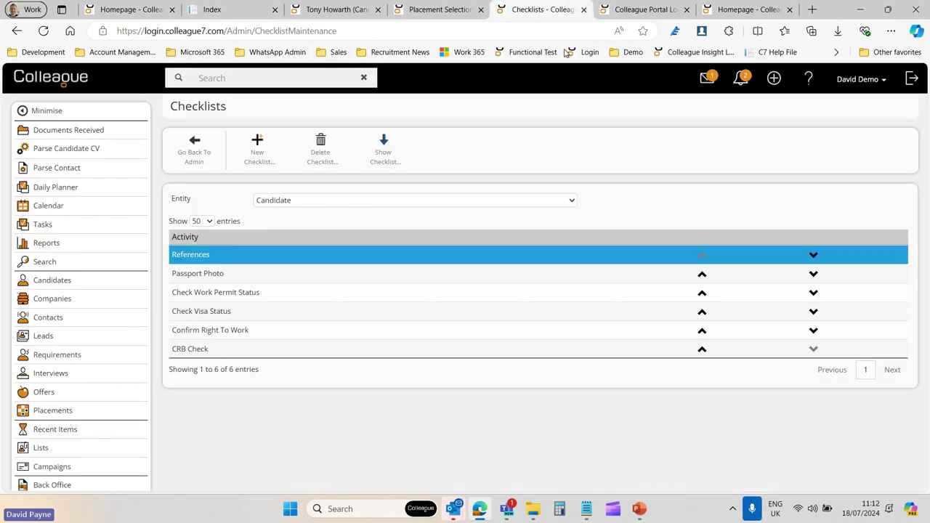
click(888, 8)
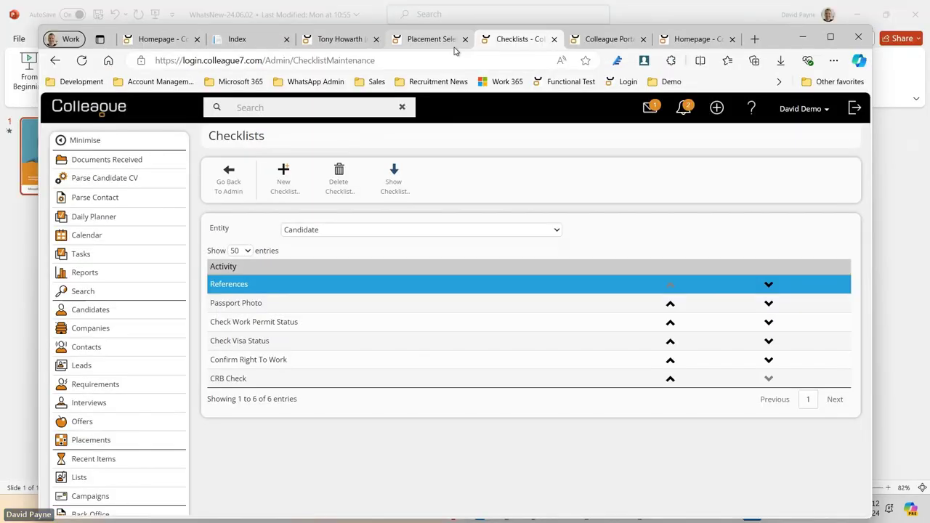
click(554, 40)
Step: Open Recent Items from the Placement Selection page and maximise the browser window
click(364, 41)
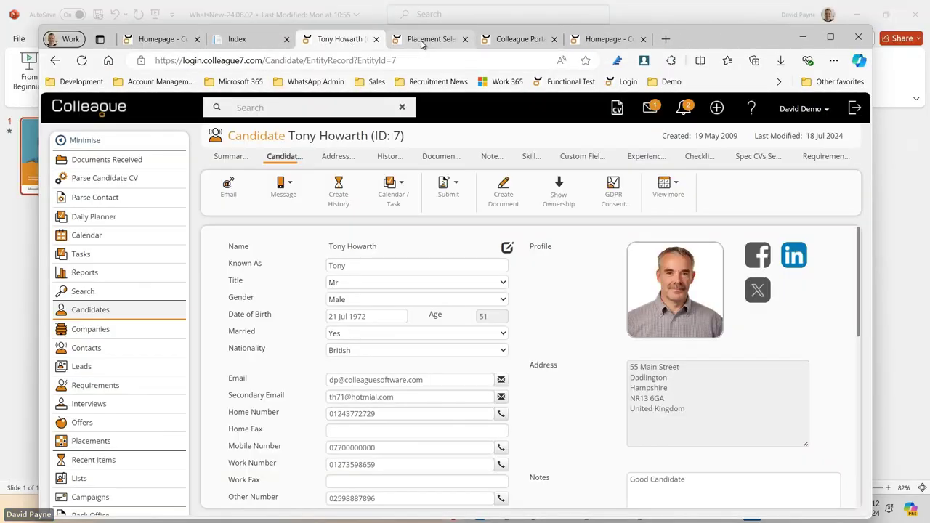
click(422, 42)
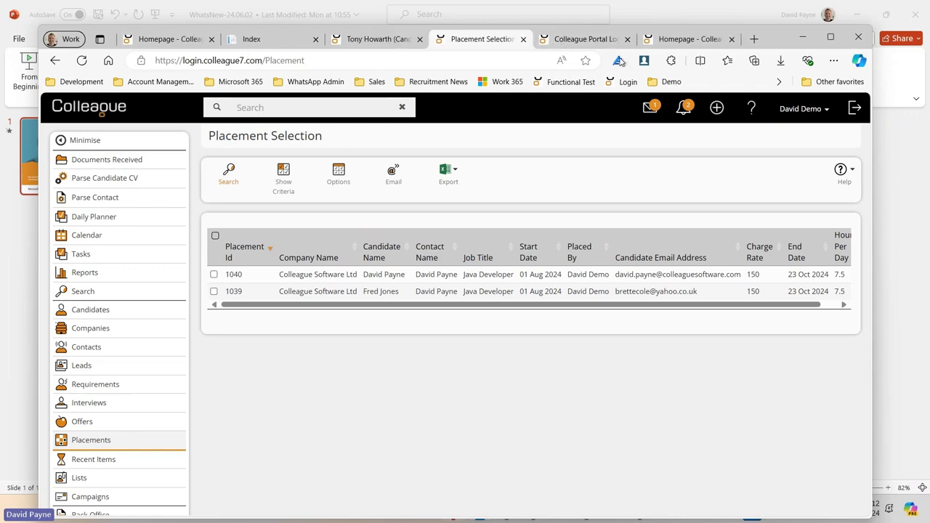
click(99, 441)
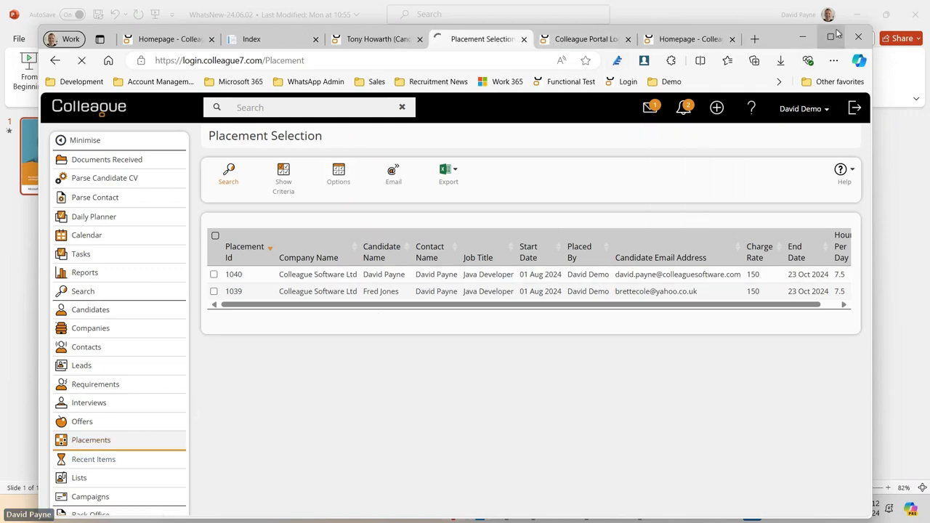
click(832, 35)
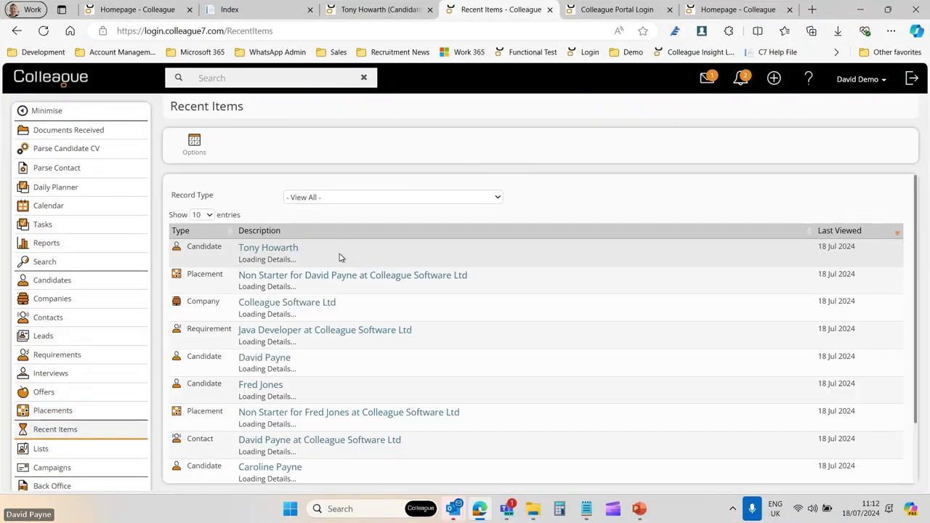
Step: Open the Colleague Software Ltd company record from Recent Items and look through its Company Summary panels
click(289, 333)
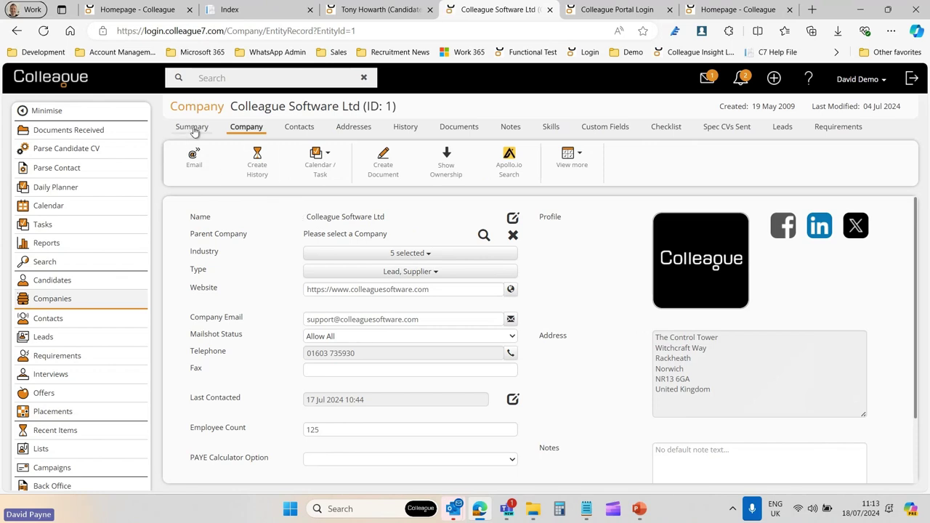
click(193, 128)
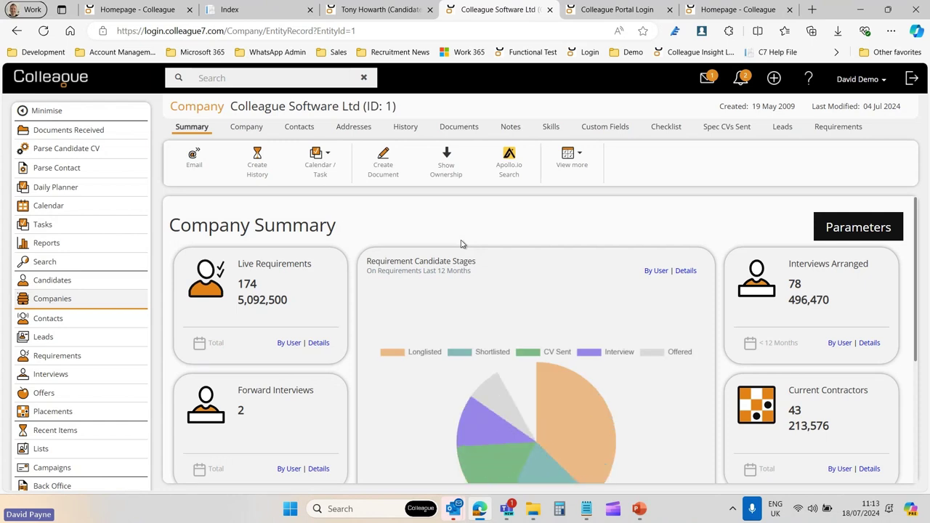
scroll(462, 244, down, 3)
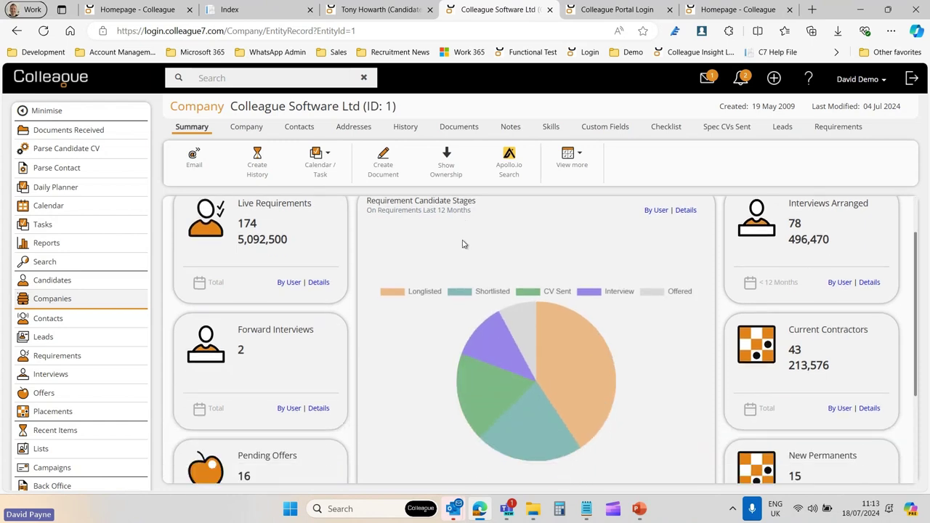
scroll(537, 240, up, 3)
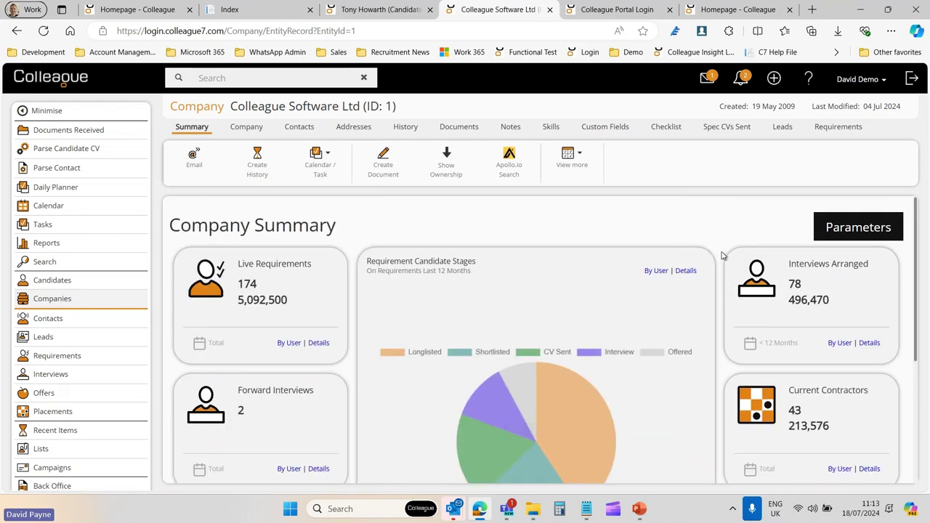
Step: Set the Company Summary period to This Week and update the report without saving it as the default
click(843, 231)
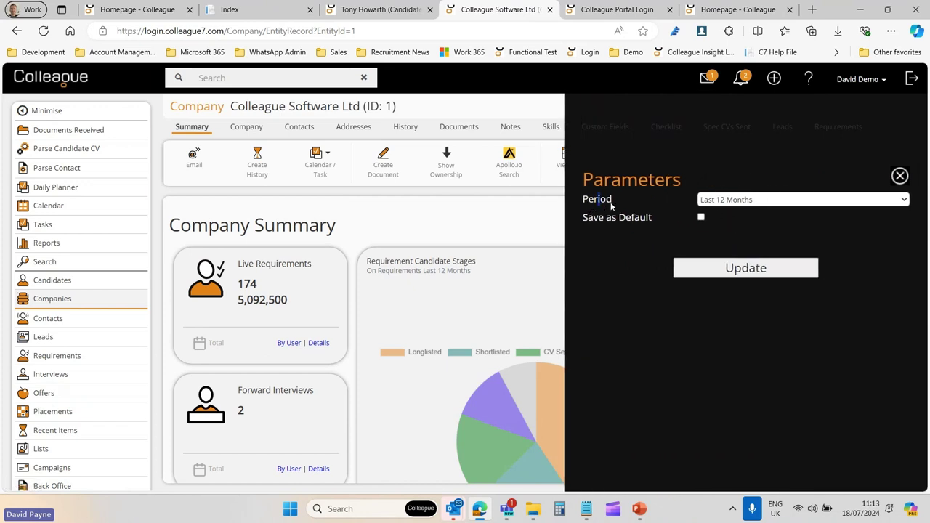
click(742, 204)
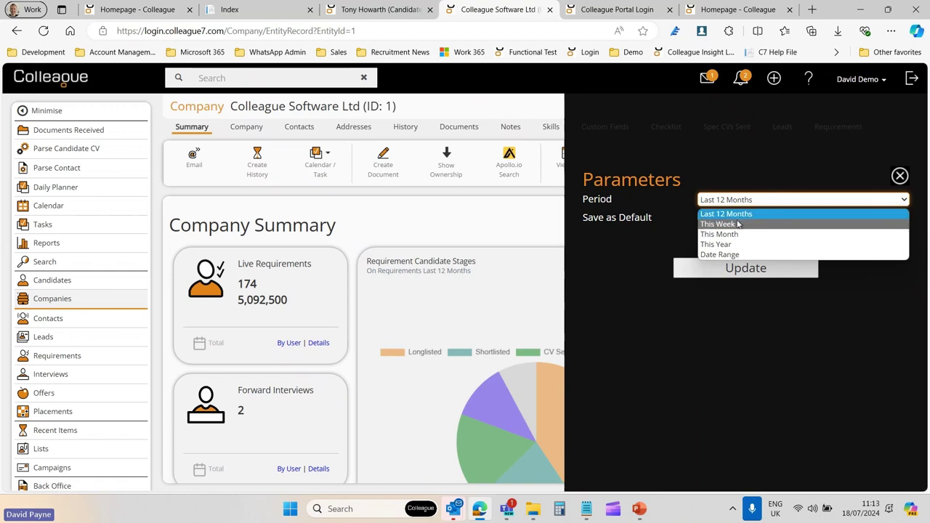
click(739, 226)
click(736, 206)
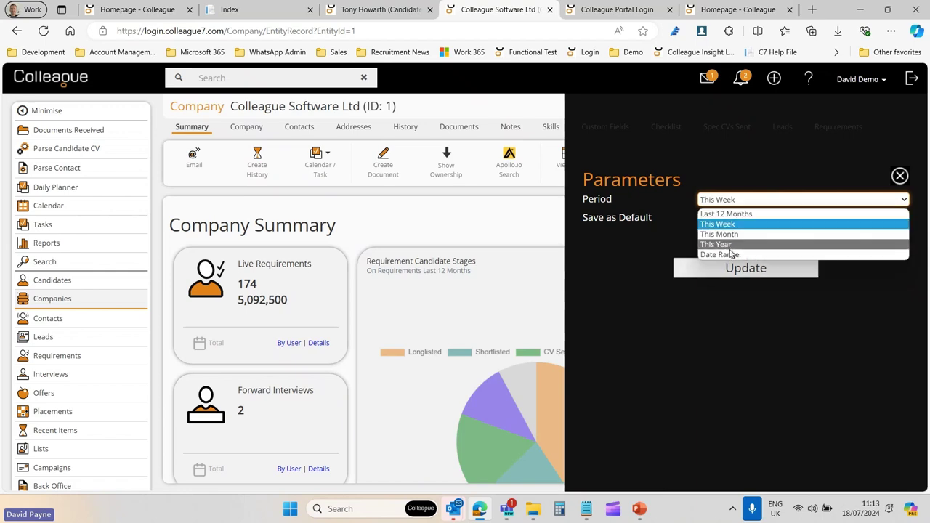
click(731, 224)
click(741, 267)
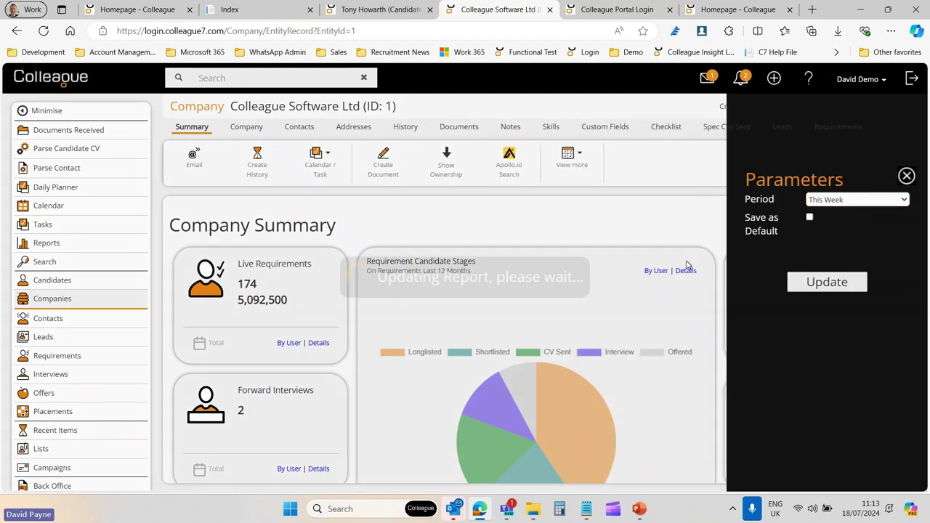
Step: Examine the Current Contractors and New Permanents panels, list the Current Contractors details, and return to the top of the summary
scroll(643, 226, down, 3)
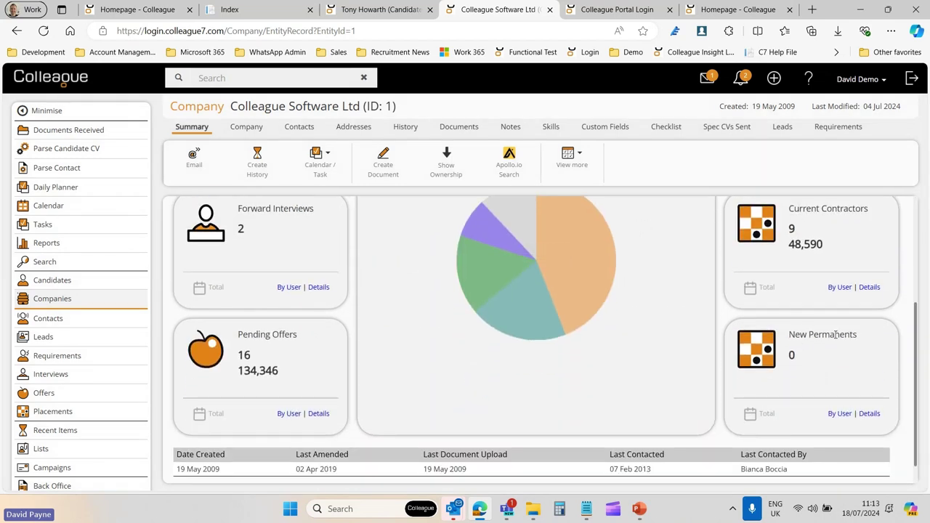
scroll(799, 319, up, 1)
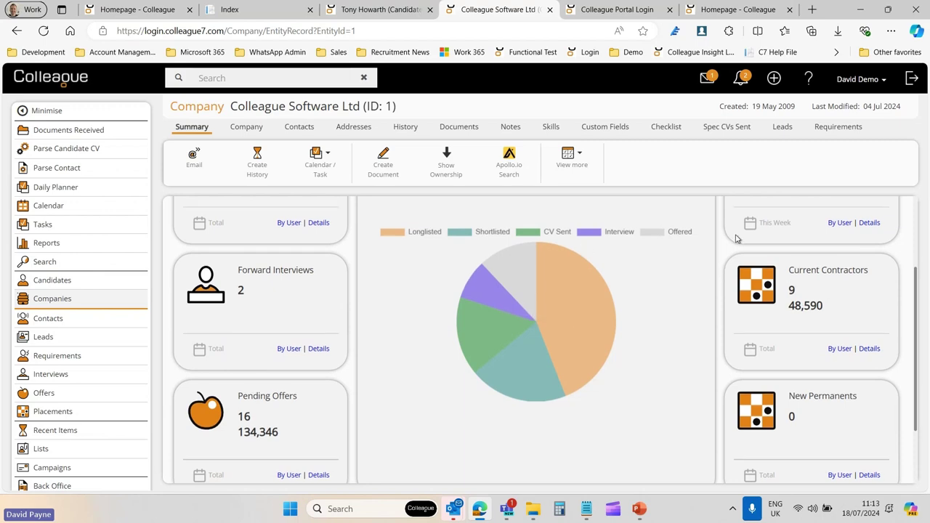
scroll(733, 236, up, 2)
scroll(779, 313, down, 2)
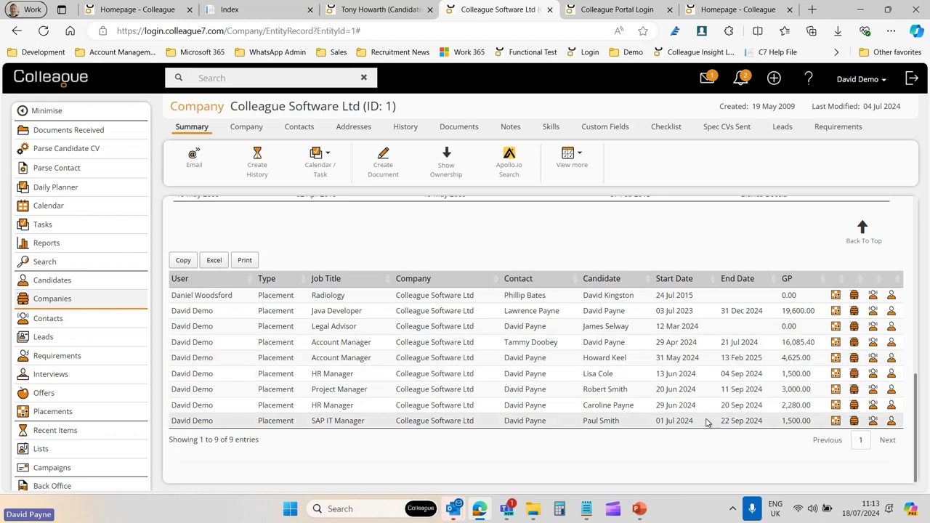
scroll(741, 385, up, 3)
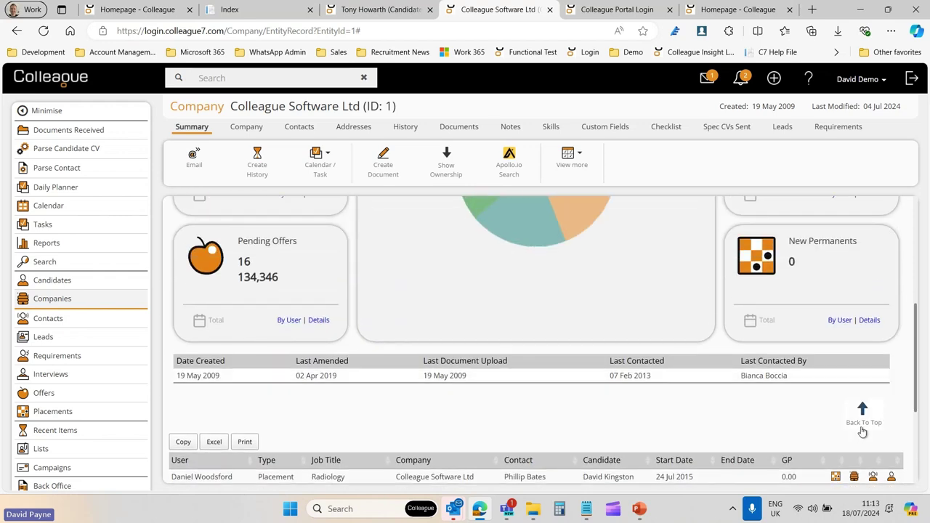
scroll(831, 378, up, 2)
scroll(770, 334, up, 2)
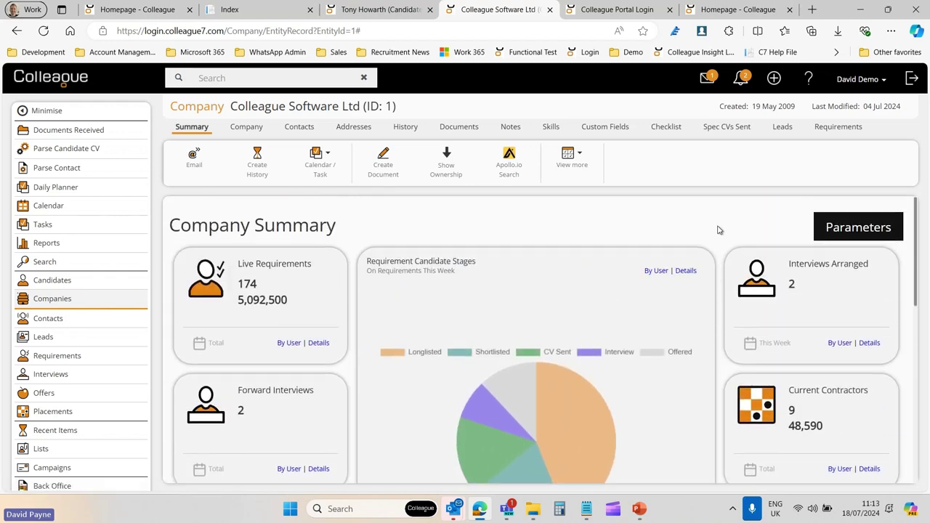
Step: Check the Company Summary period parameters without changing them, and compare the main Company details with the Summary view
click(849, 234)
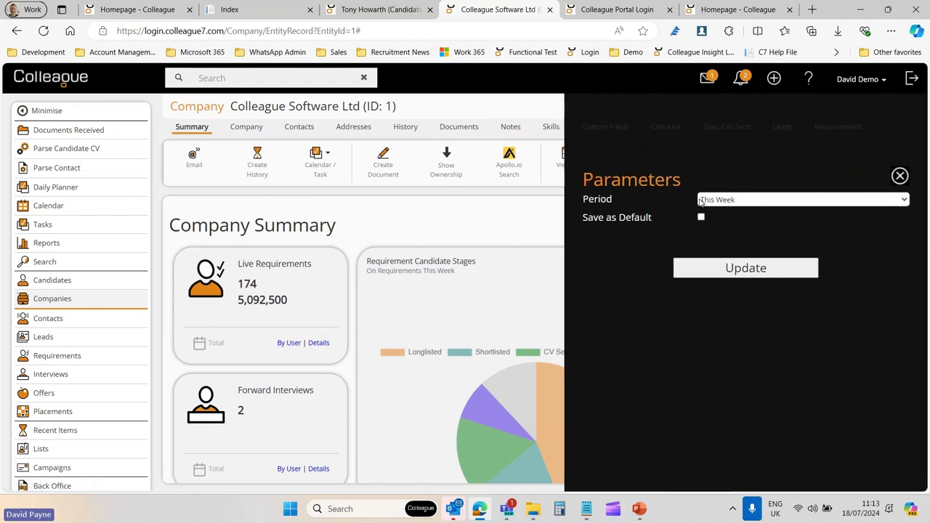
click(900, 176)
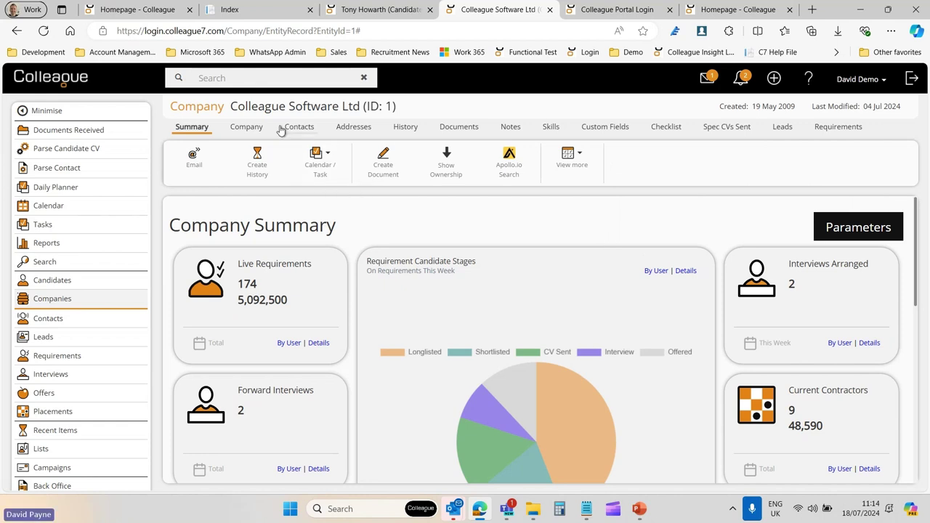
click(243, 128)
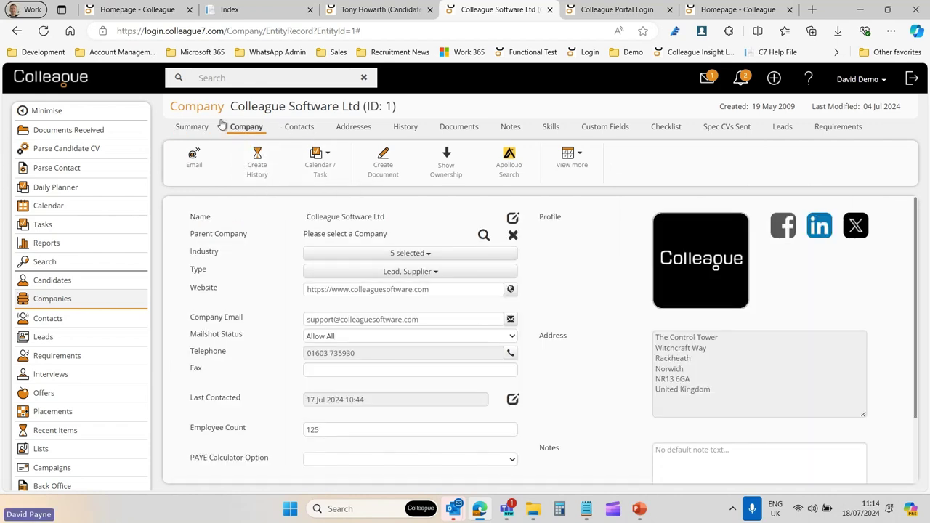
click(195, 125)
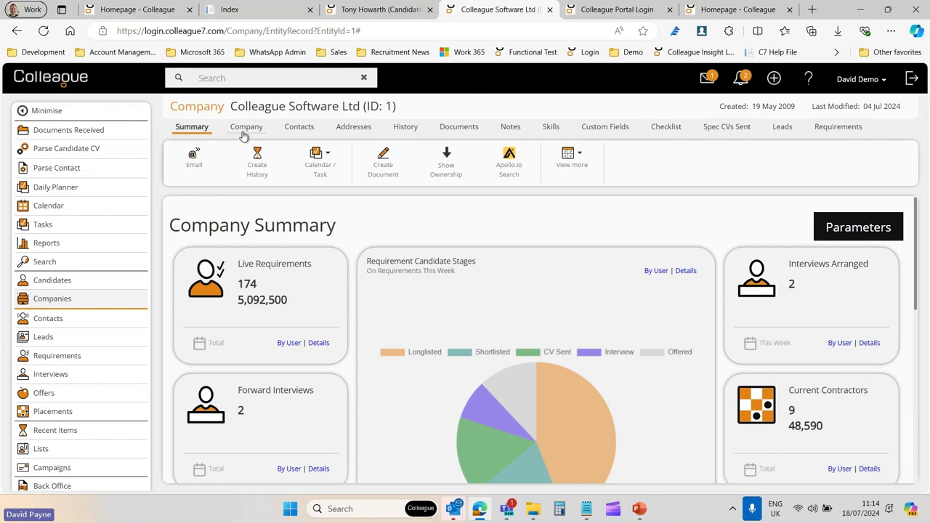
Step: Read the release notes on the Expiring Candidate, Company & Placement Checklist panels added to the Team Overview
click(252, 11)
scroll(407, 213, down, 4)
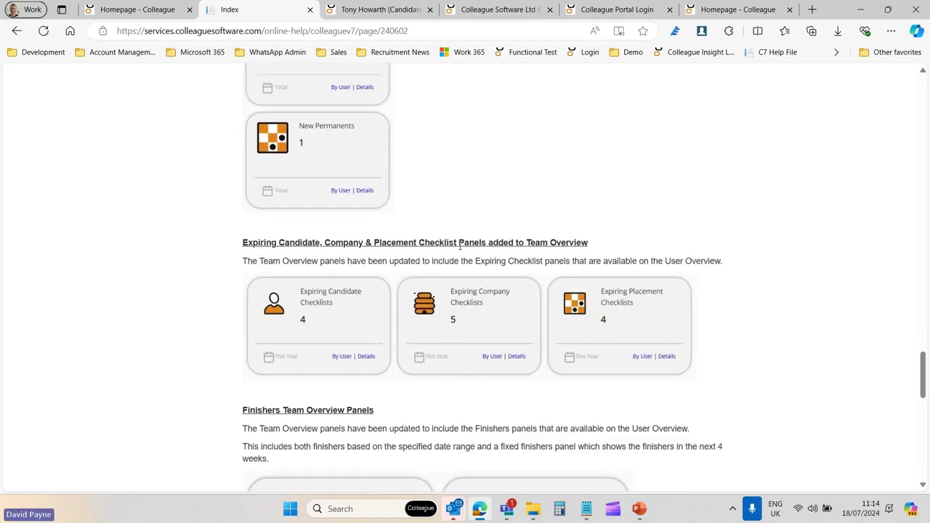
drag(249, 182, 484, 183)
click(560, 184)
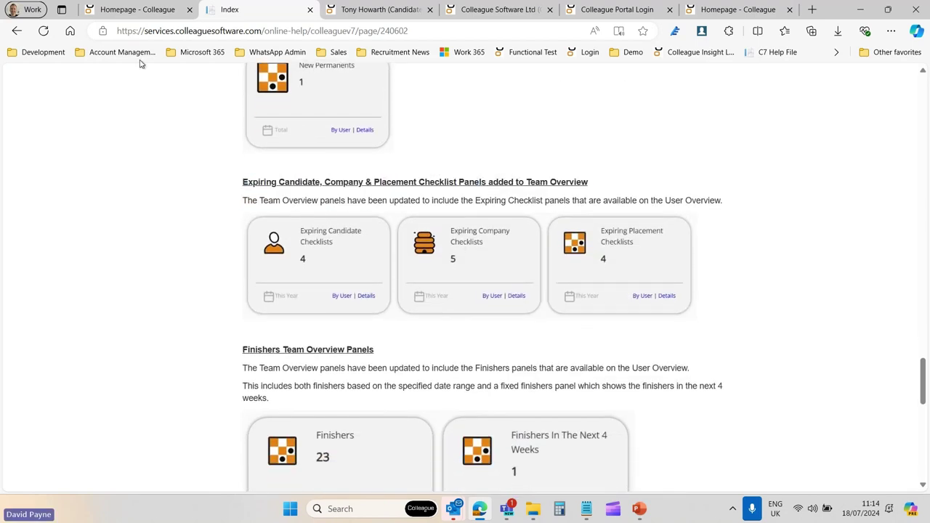
Step: Show the homepage's Team Overview and find the Expiring Candidate, Company and Placement Checklists panels
click(135, 10)
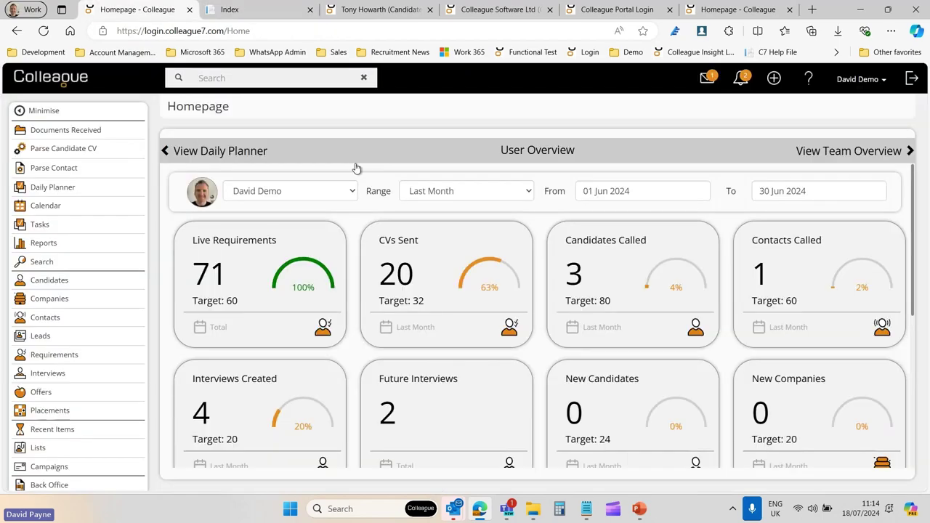
click(845, 151)
scroll(535, 233, down, 3)
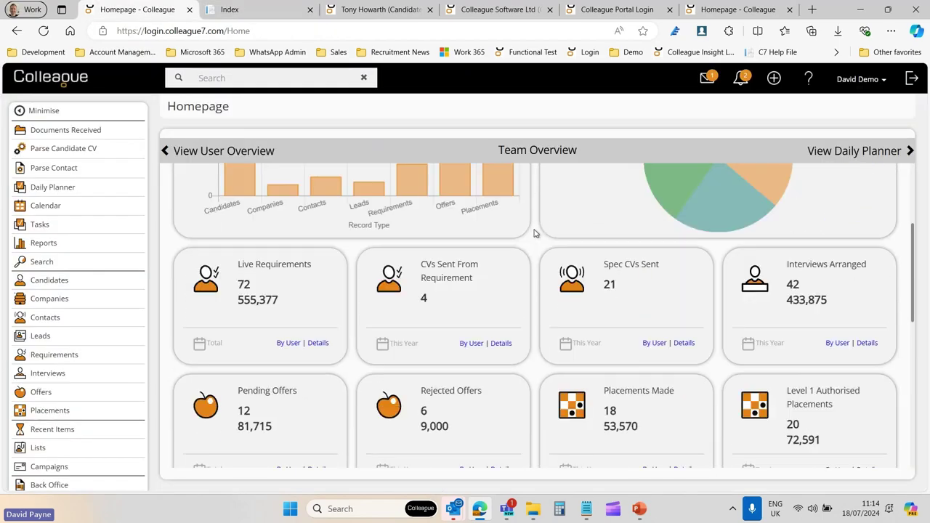
scroll(536, 234, down, 5)
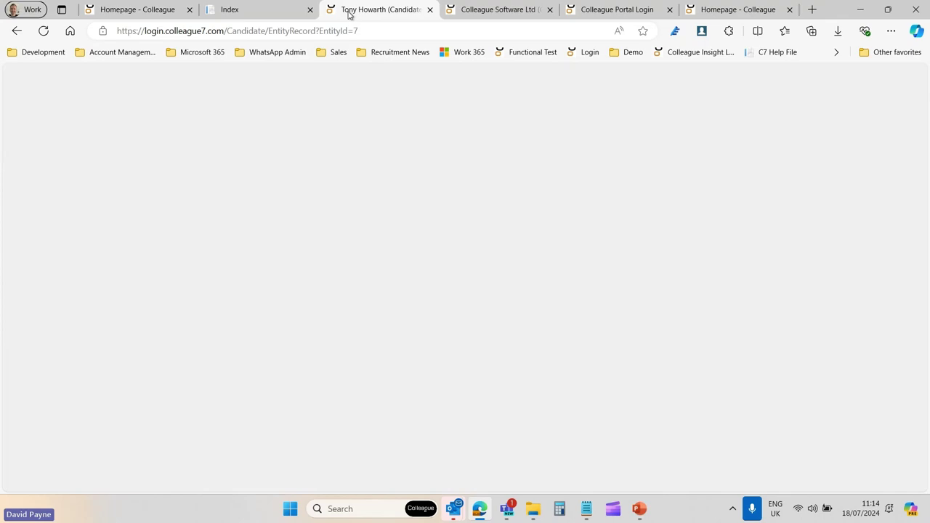
Step: View the Expiry Date field of the Check Work Permit Status item in the open candidate's checklist, and hide the item details again
click(346, 10)
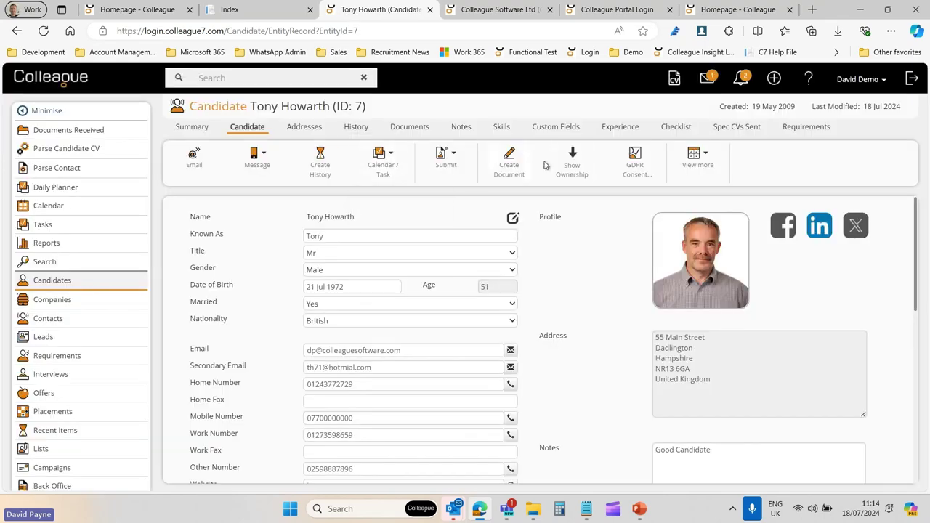
click(672, 131)
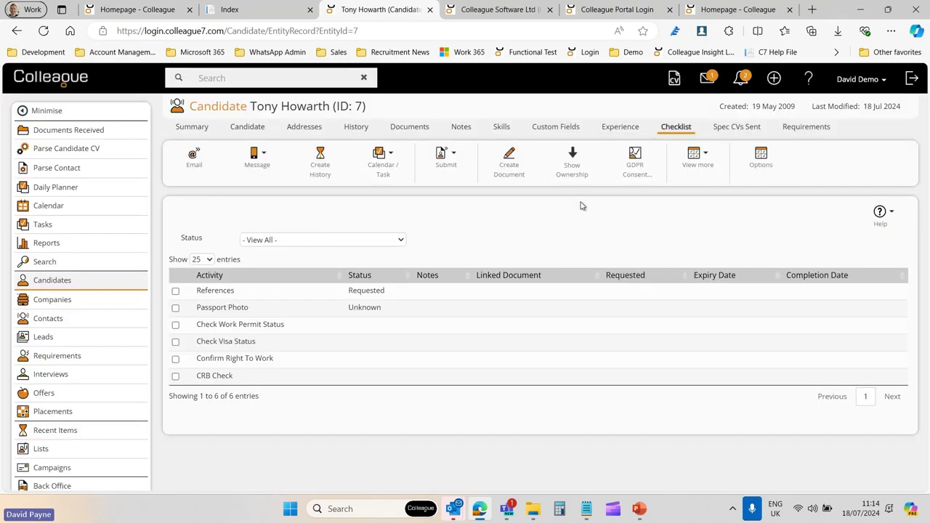
click(340, 328)
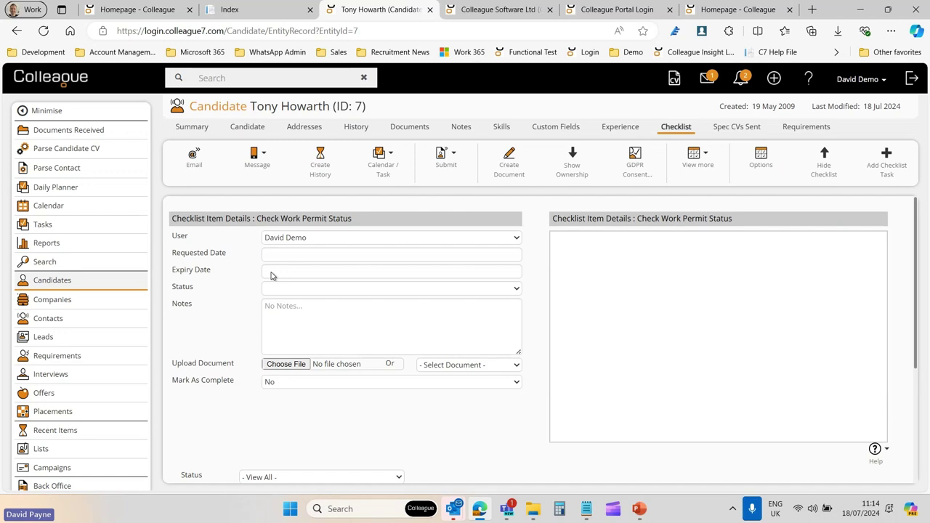
click(273, 273)
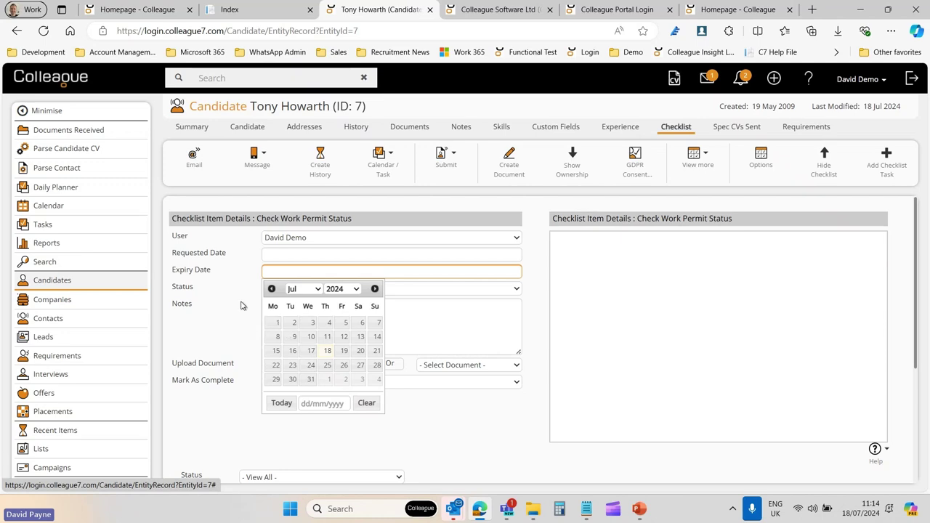
click(303, 245)
click(822, 168)
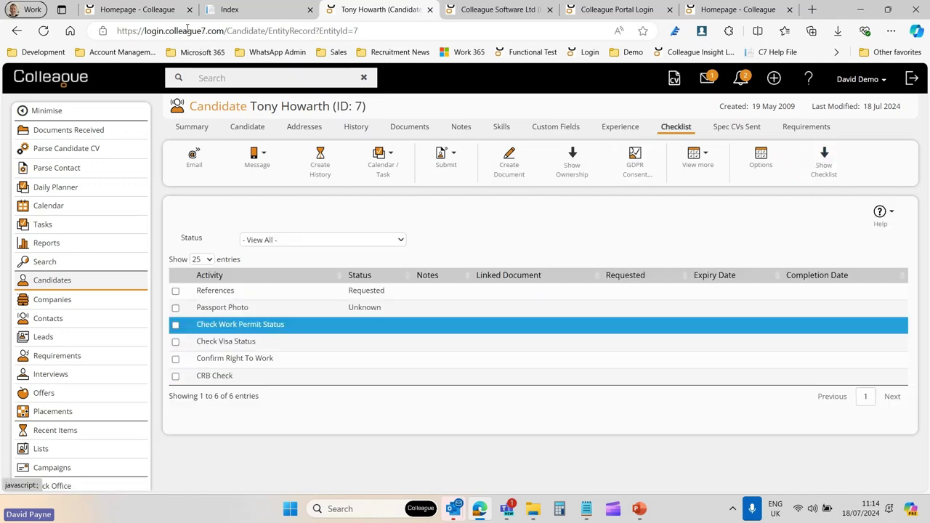
Step: List the Expiring Candidate Checklists details on the Team Overview and go back to the panels
click(137, 10)
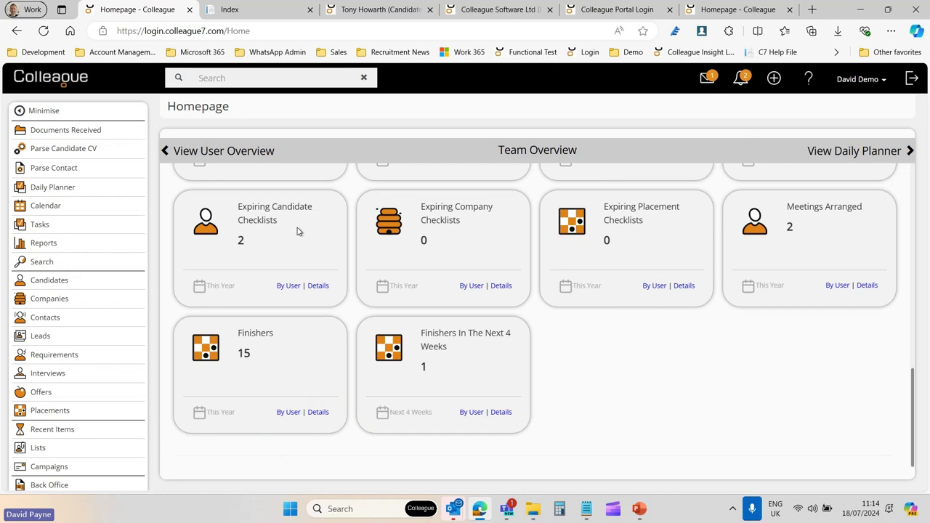
click(318, 285)
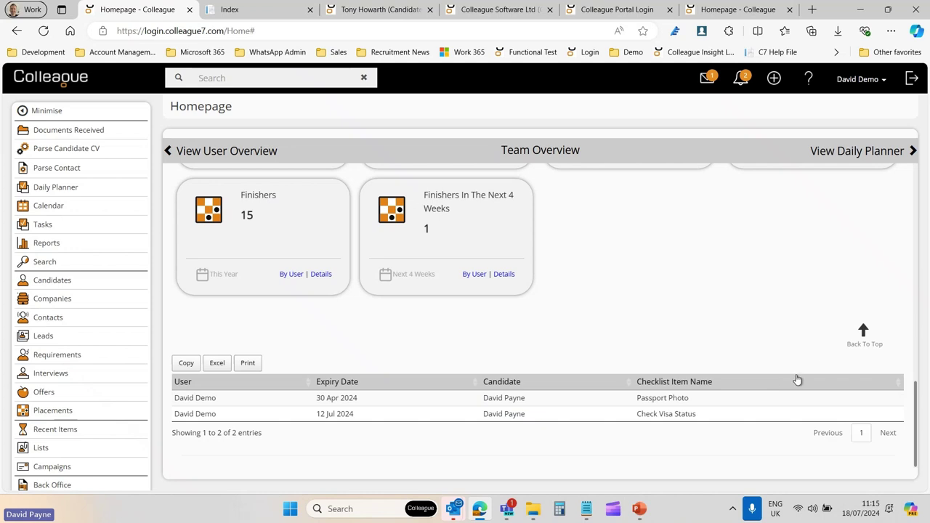
click(861, 338)
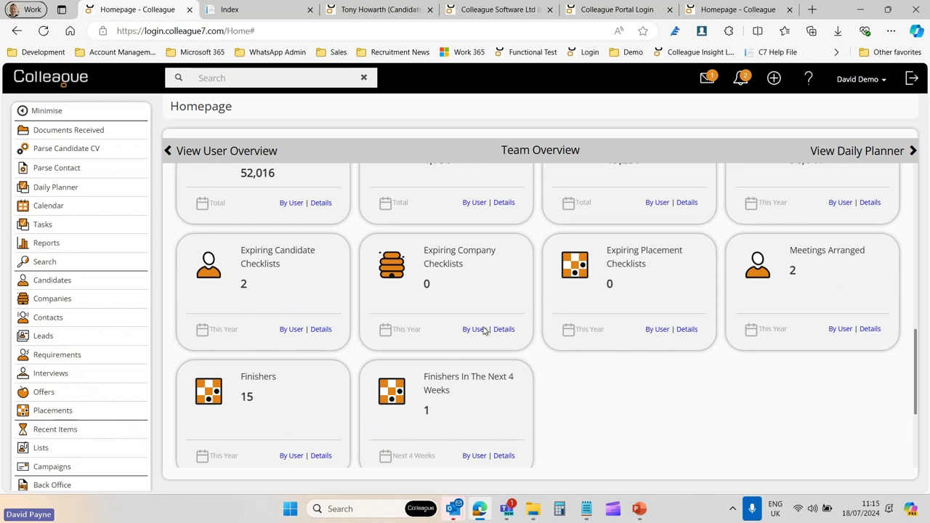
scroll(641, 361, down, 1)
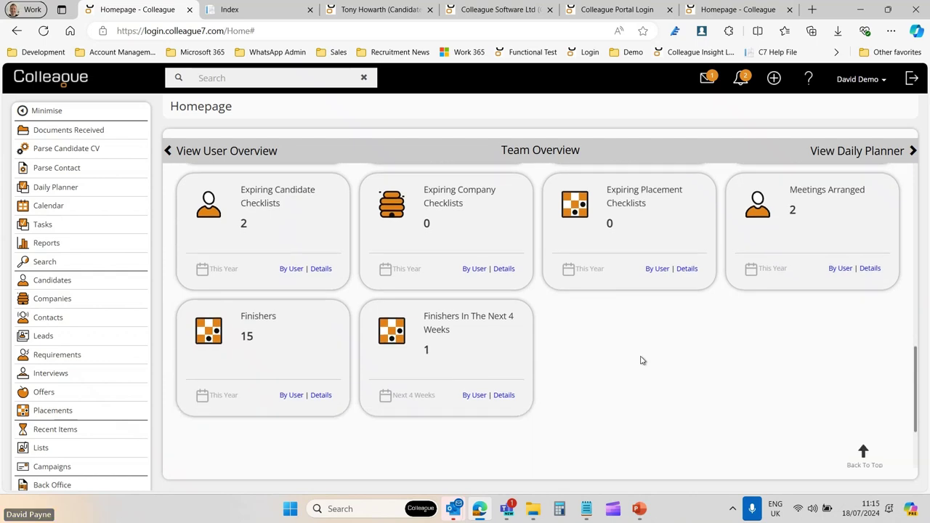
Step: Read the release notes on the Finishers Team Overview panels
click(260, 17)
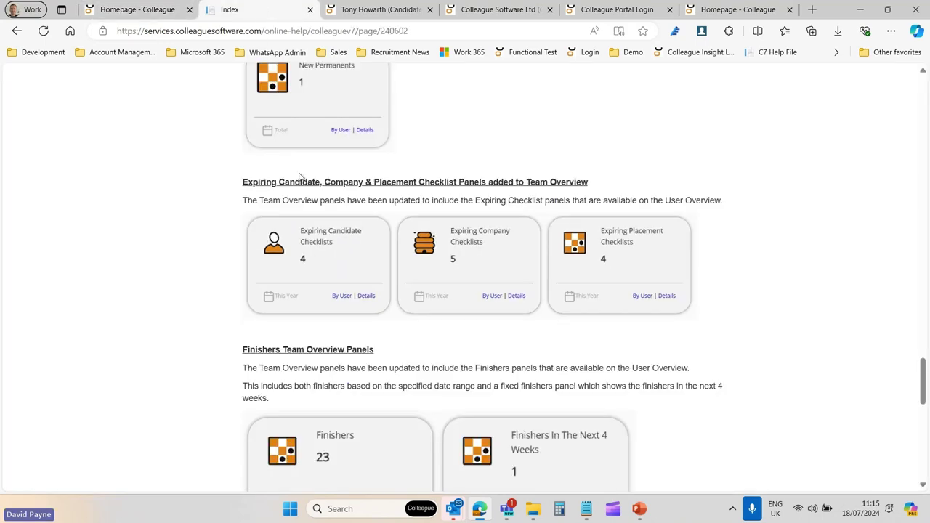
scroll(315, 276, down, 2)
scroll(315, 276, down, 1)
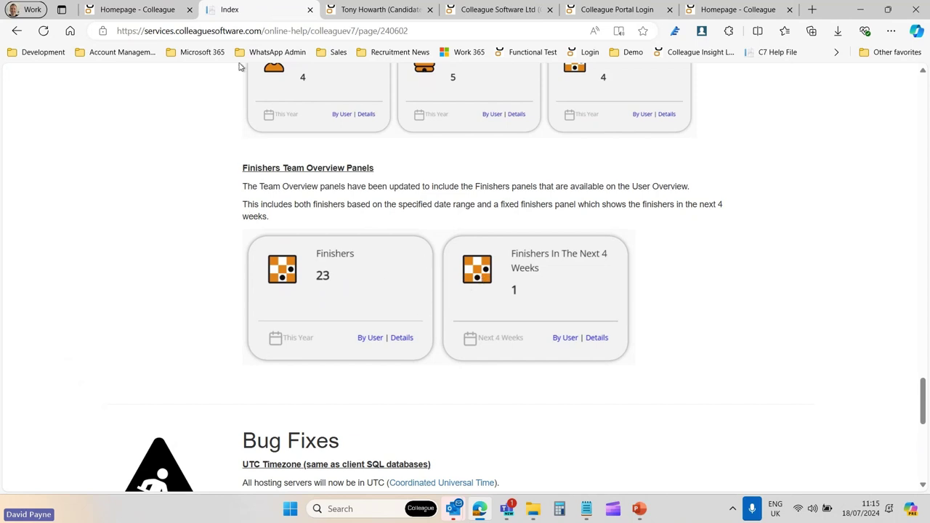
Step: View the details of the Finishers panel on the homepage's Team Overview
click(138, 10)
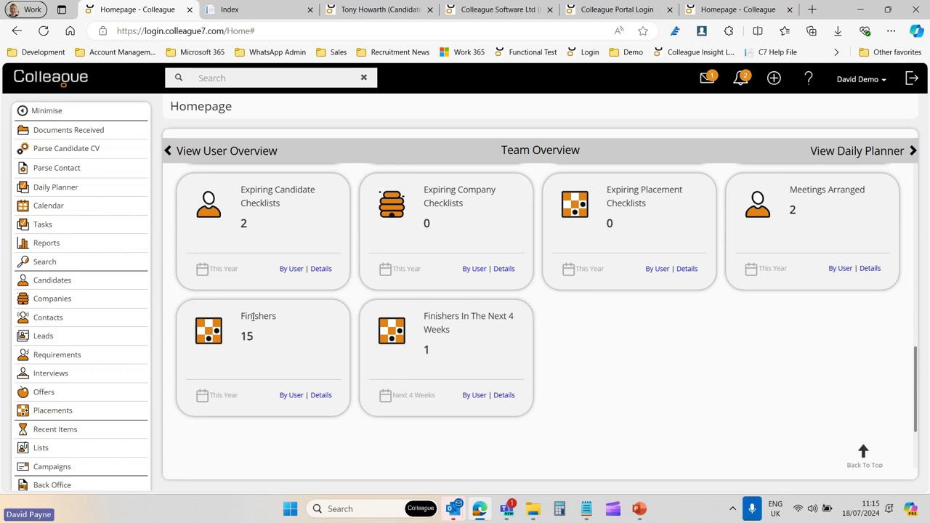
click(321, 397)
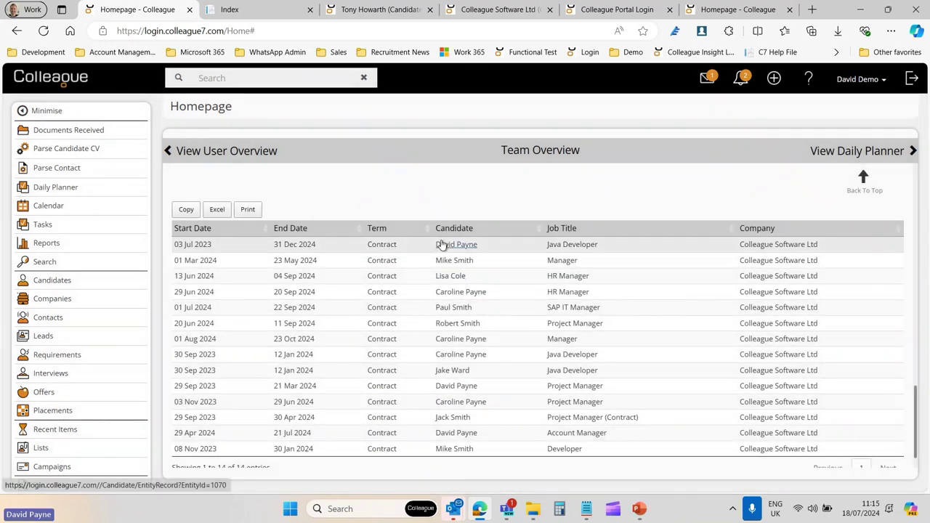
Step: List the details of the Finishers In The Next 4 Weeks panel and check the period on the Finishers panel
scroll(390, 290, up, 2)
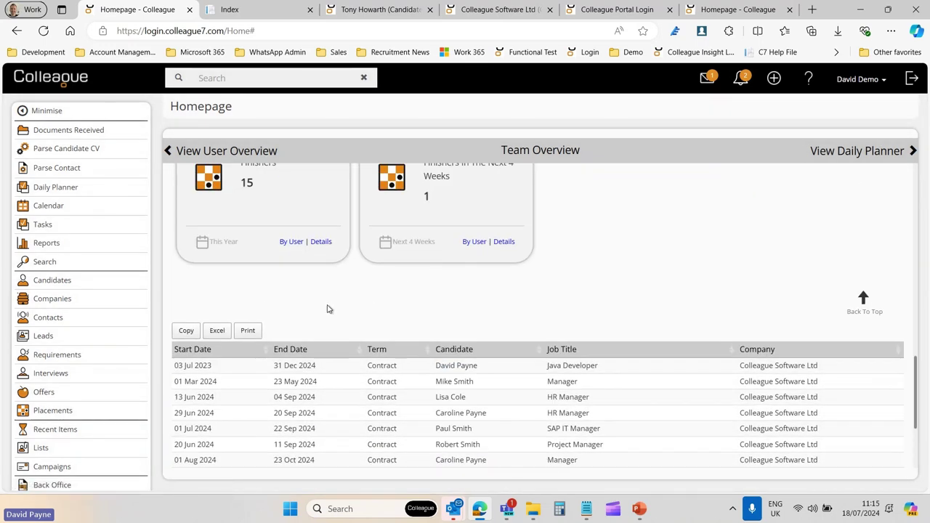
scroll(266, 292, up, 1)
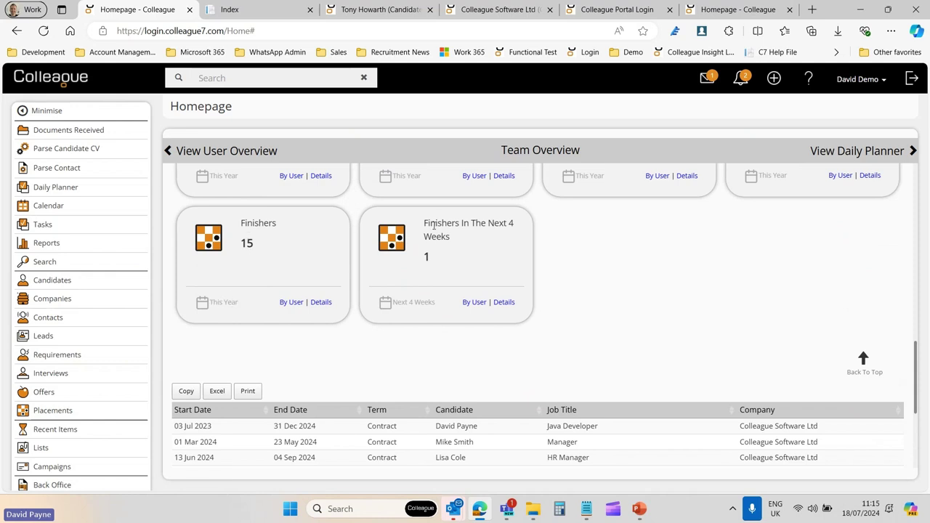
click(505, 302)
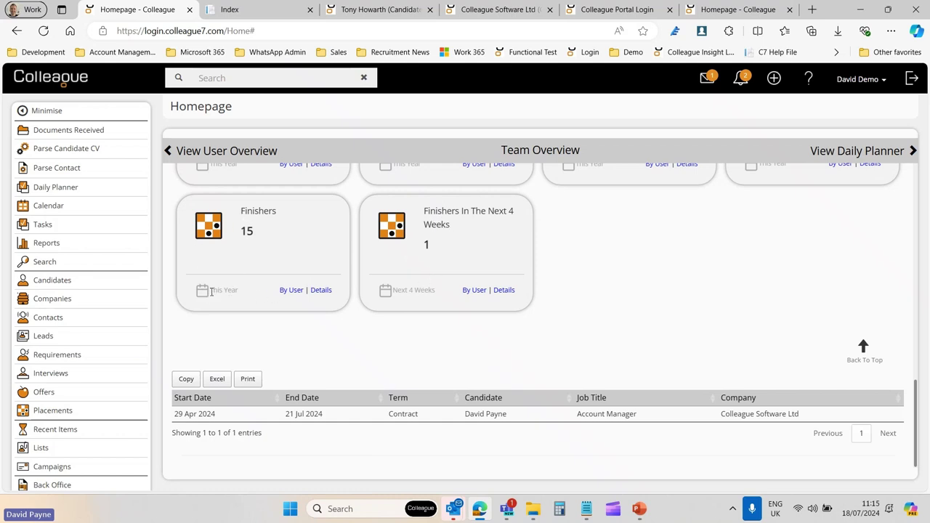
drag(209, 290, 240, 292)
click(704, 288)
Step: Set the Team Overview period parameter to This Month, update the panels and list the Finishers panel's details
scroll(649, 297, up, 10)
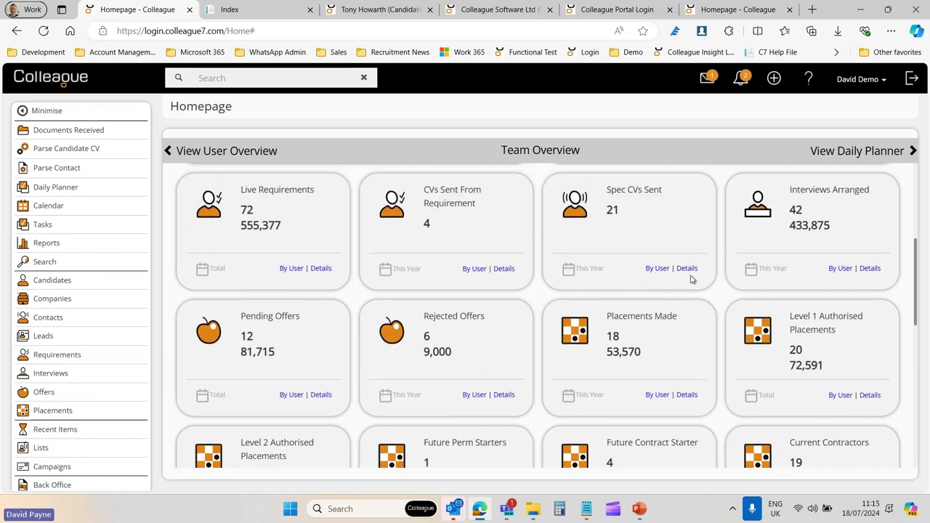
click(859, 182)
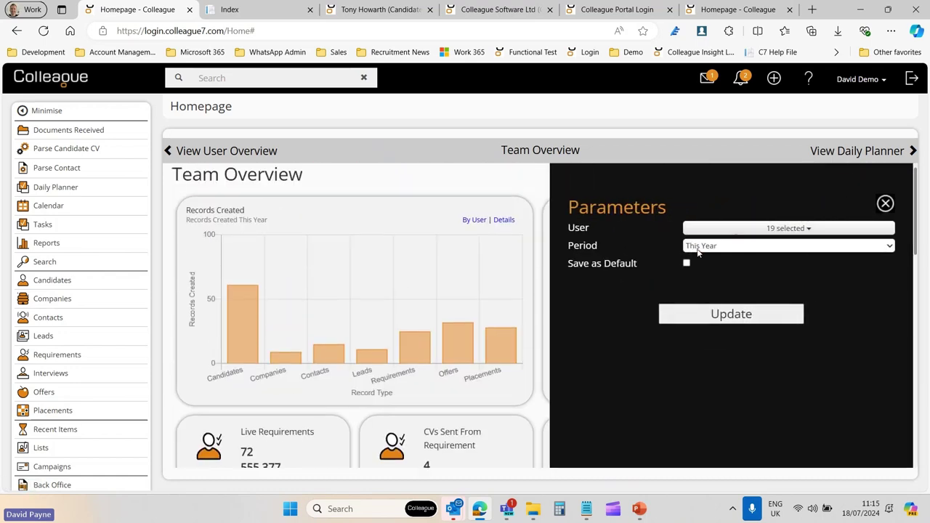
click(699, 246)
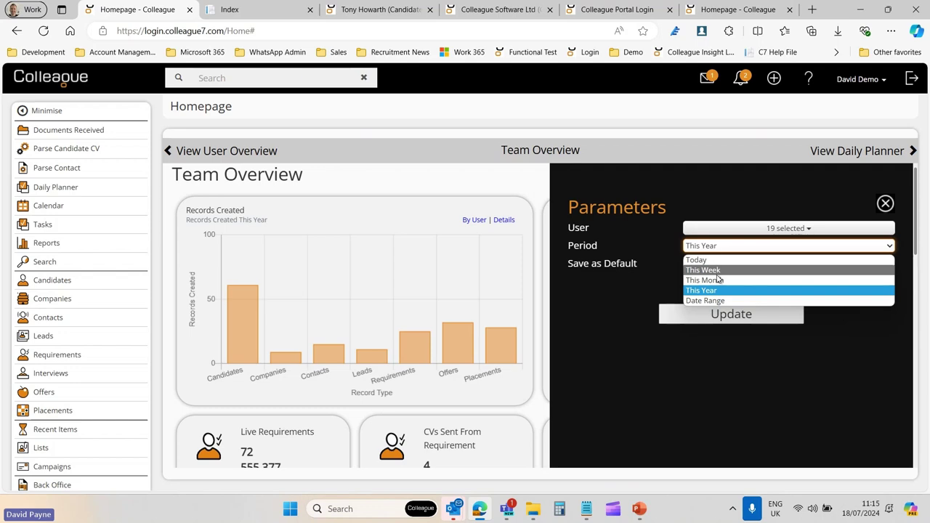
click(717, 280)
click(721, 320)
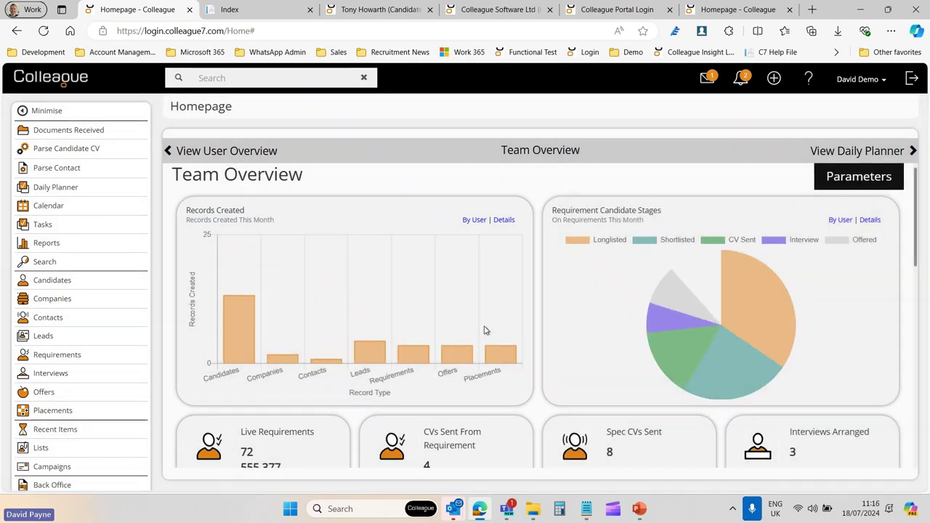
scroll(486, 328, down, 10)
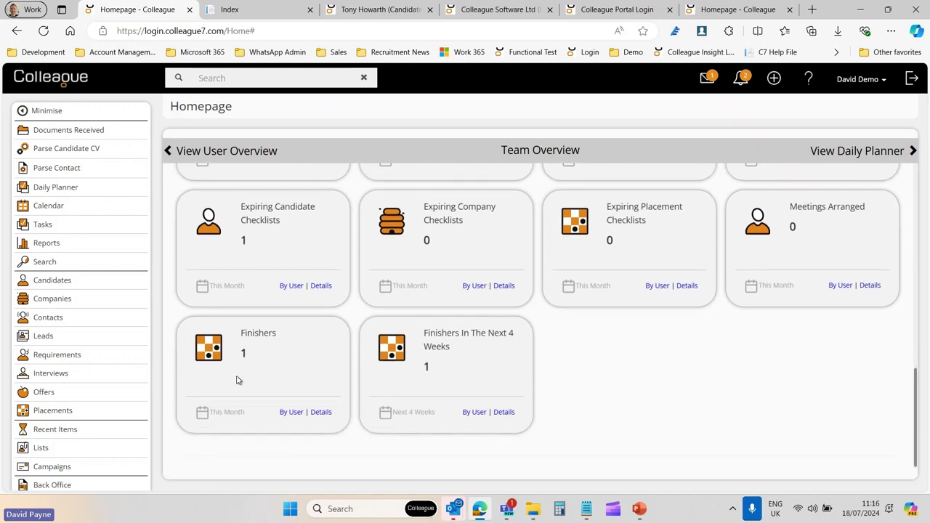
click(323, 413)
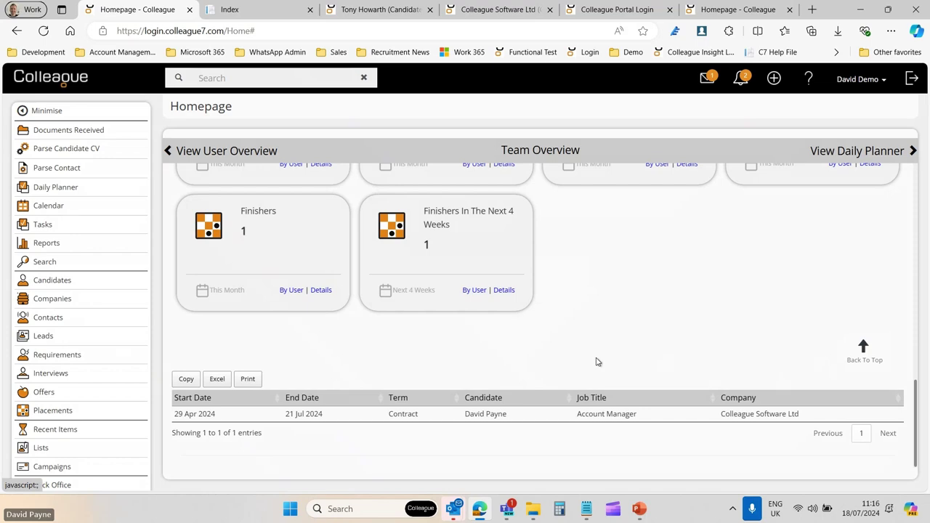
Step: Read the Bug Fixes section of the 24.06.02 release notes, focusing on the UTC Timezone entry
click(265, 10)
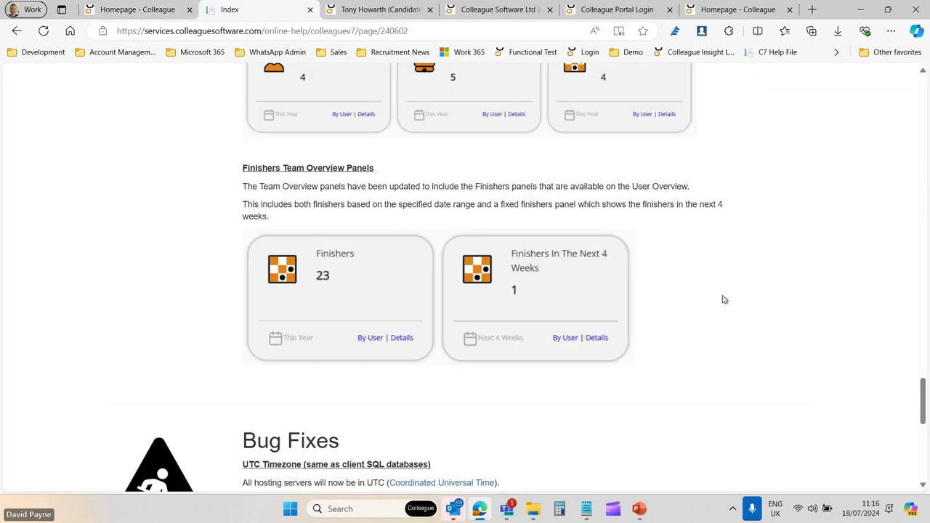
scroll(756, 303, down, 4)
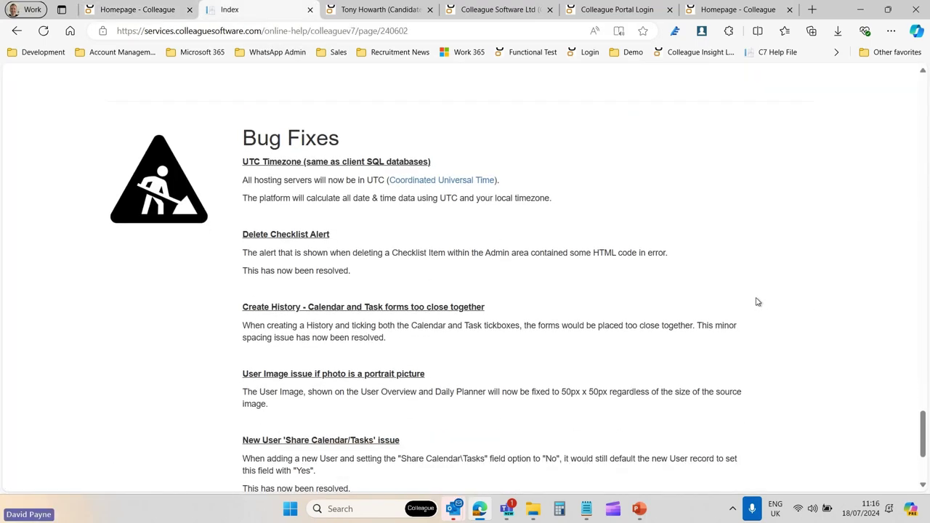
scroll(757, 302, down, 3)
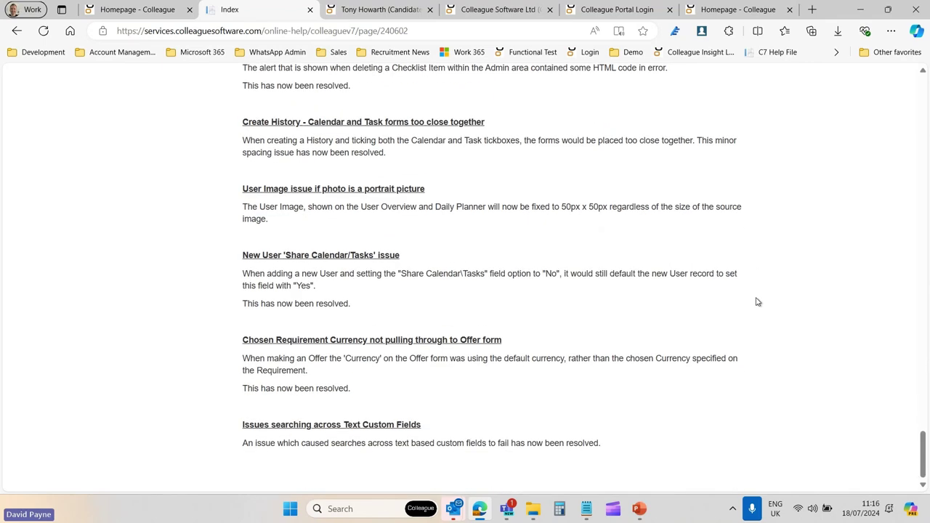
scroll(757, 302, up, 3)
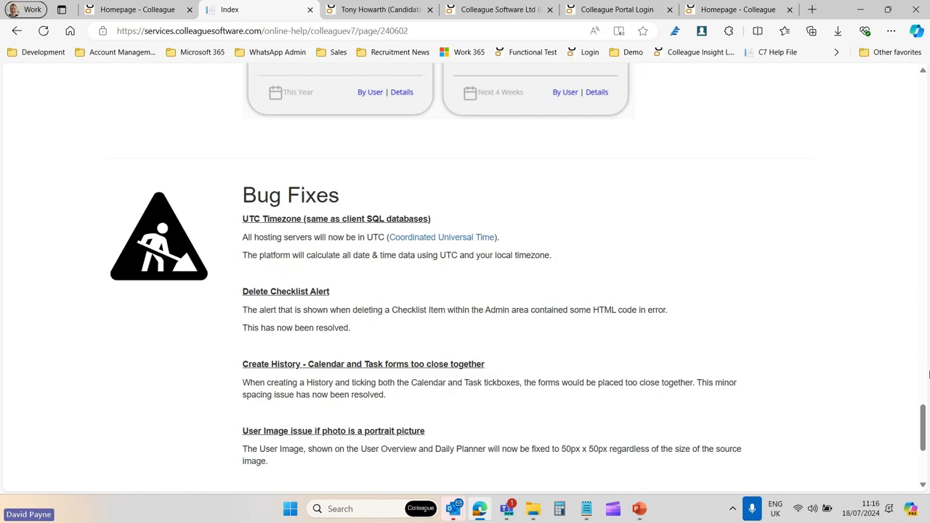
drag(925, 421, 924, 419)
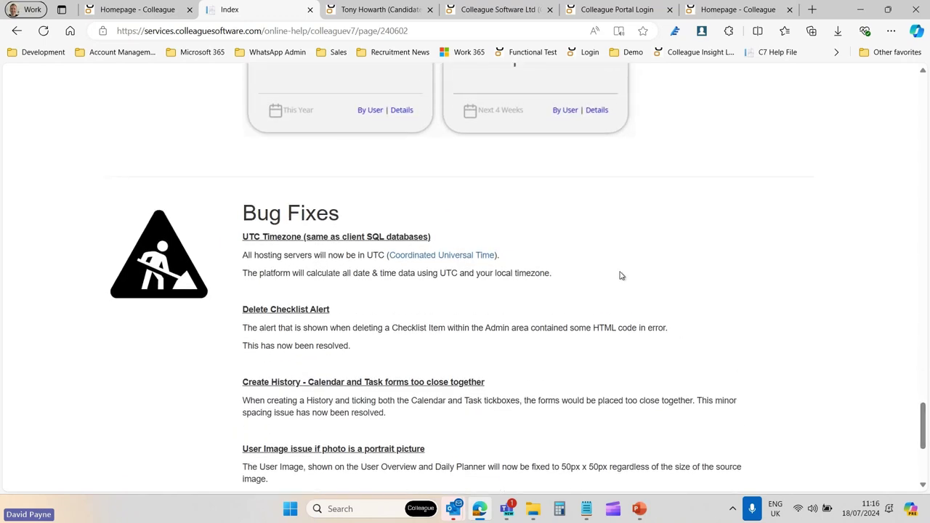
drag(563, 274, 240, 244)
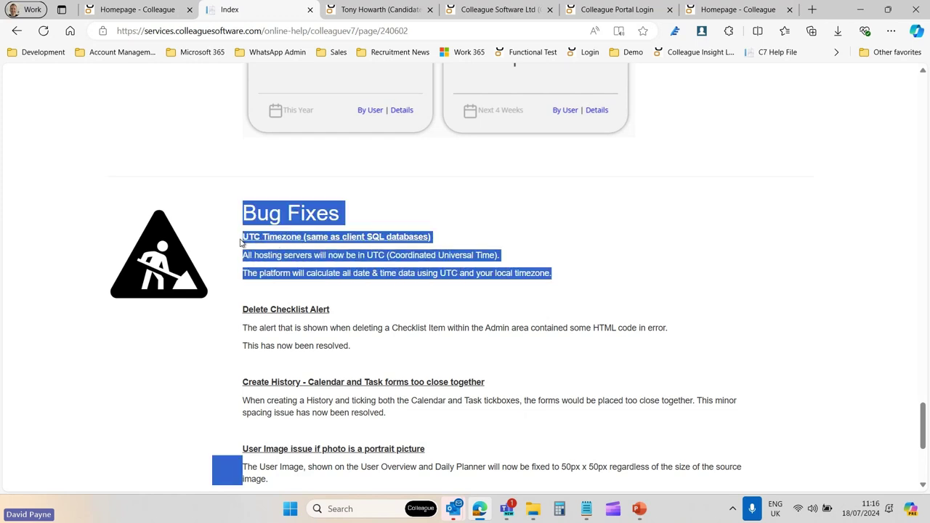
click(572, 282)
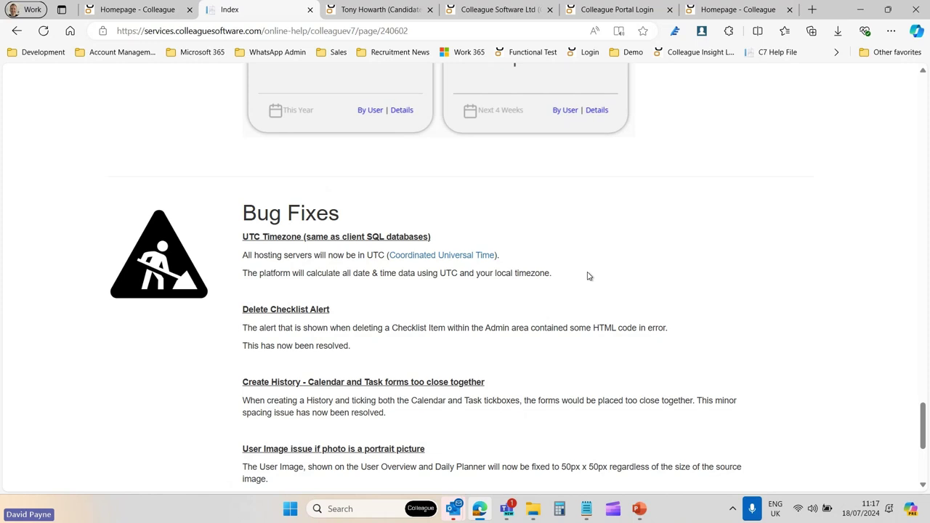
triple_click(584, 275)
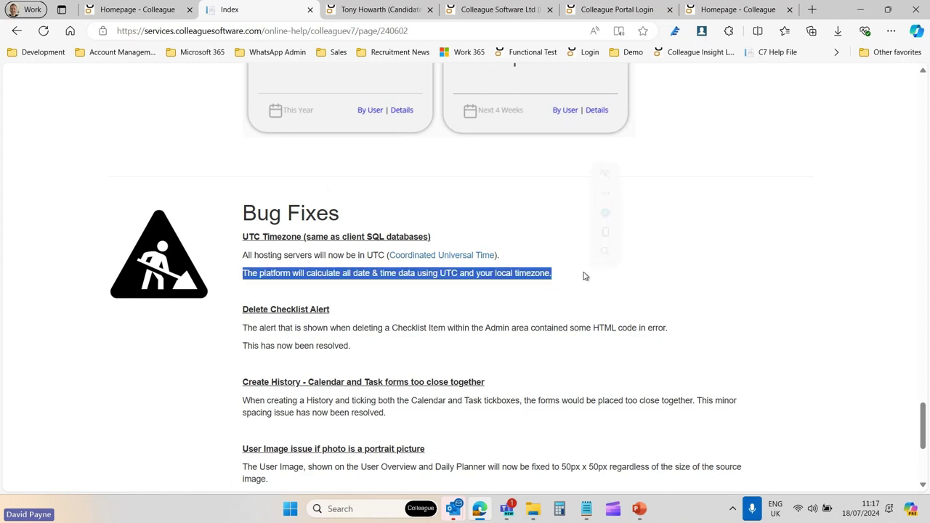
click(588, 276)
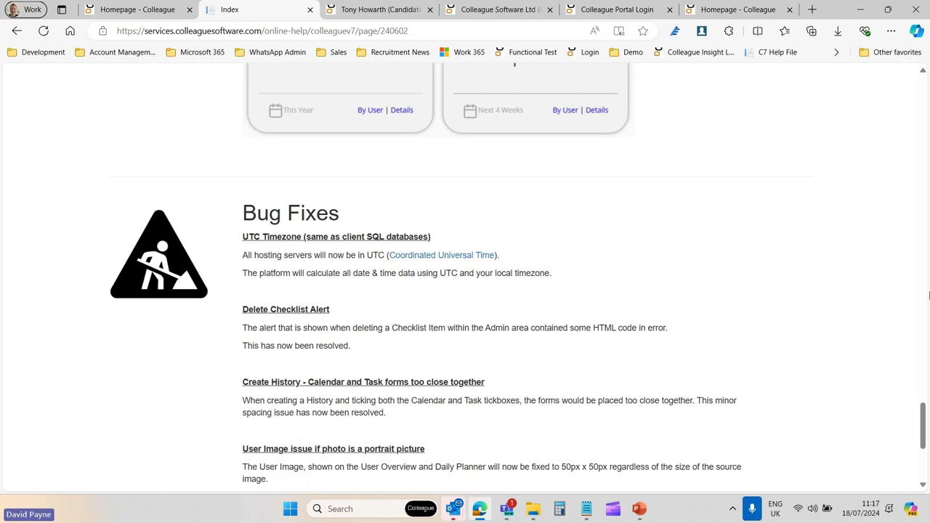
Step: Return to the beginning of the release notes to show the release summary and key features
drag(924, 423, 925, 80)
scroll(701, 374, down, 2)
scroll(701, 374, up, 1)
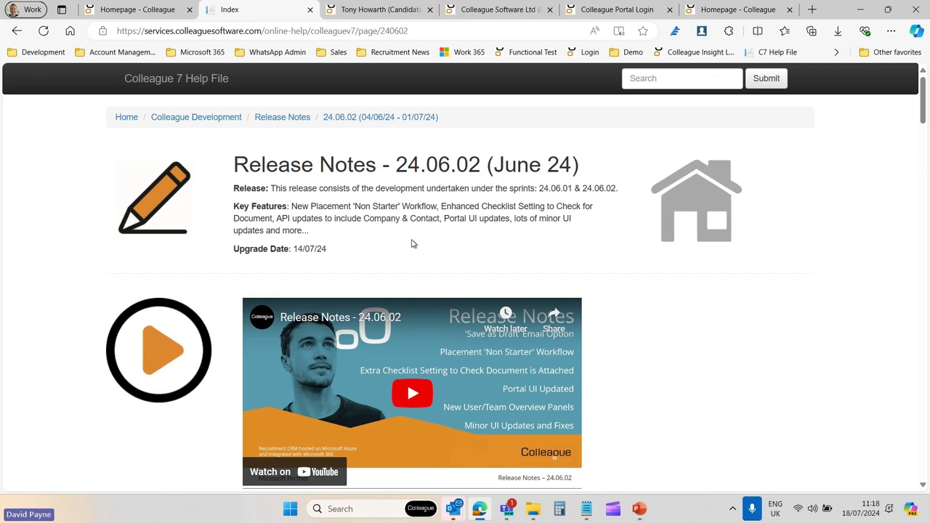
Step: Switch to the Colleague Release meeting in Microsoft Teams, check its Q&A and minimise the meeting window
mouse_move(507, 509)
click(469, 399)
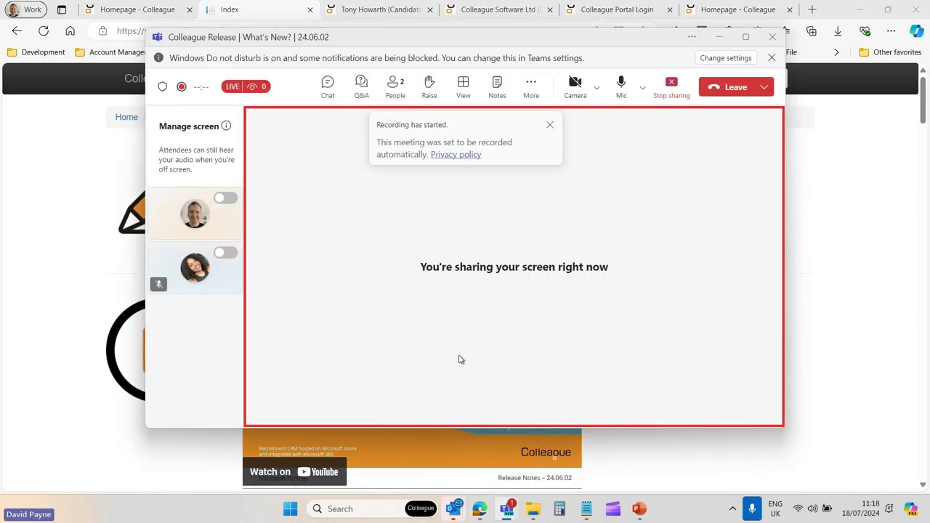
click(361, 96)
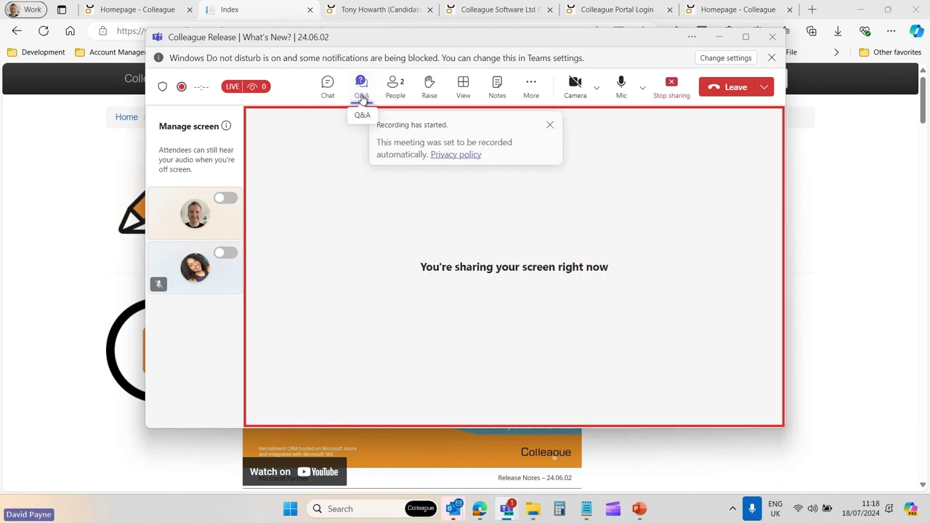
click(361, 93)
click(718, 37)
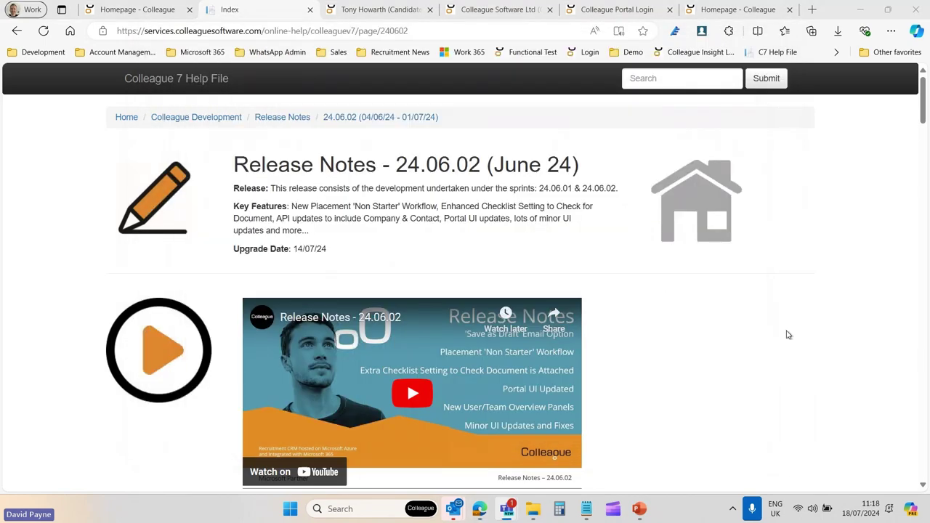